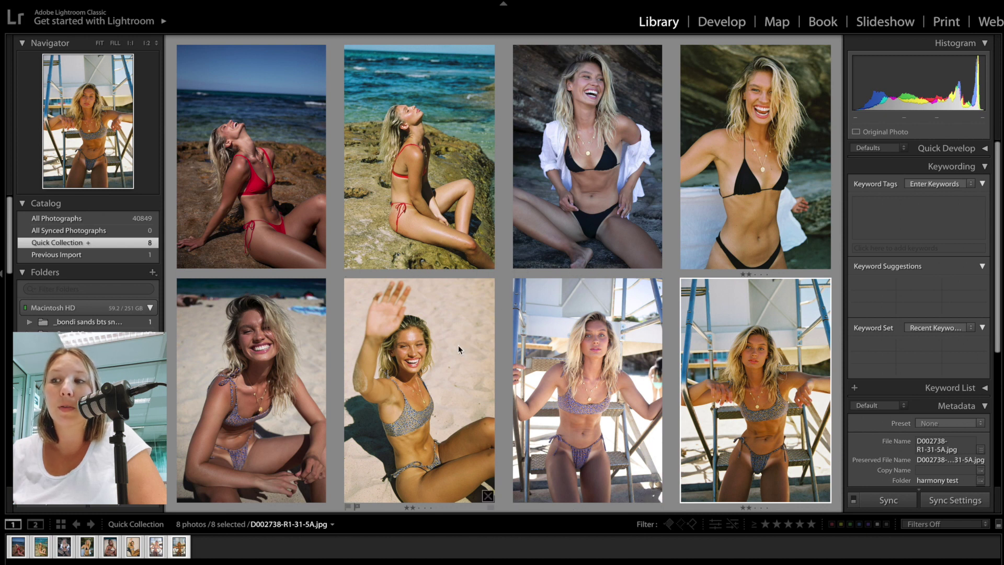
Step: View the first digital beach photo at full size, followed by the film scan beside it in the collection
left_click(247, 129)
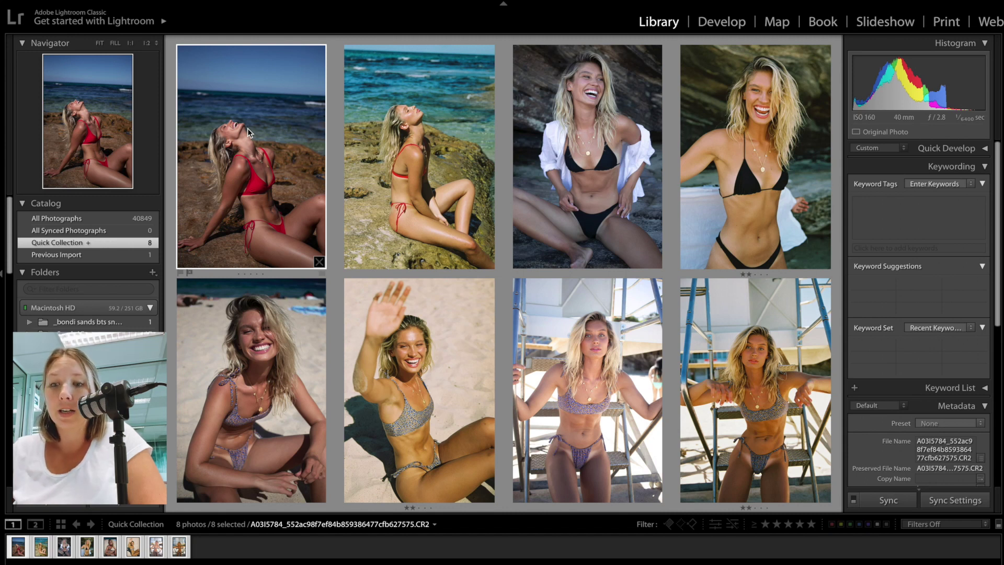
key("d")
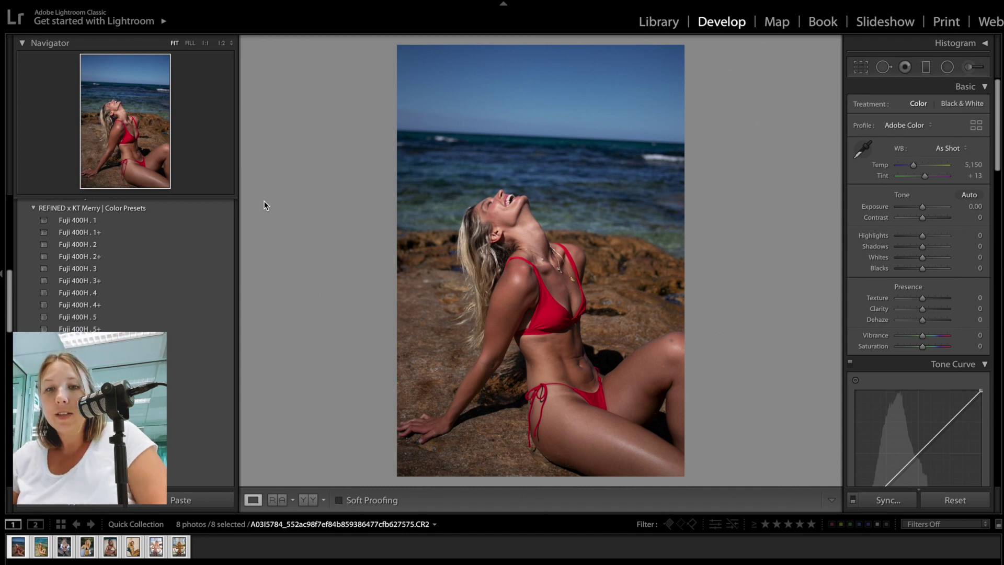
left_click(224, 549)
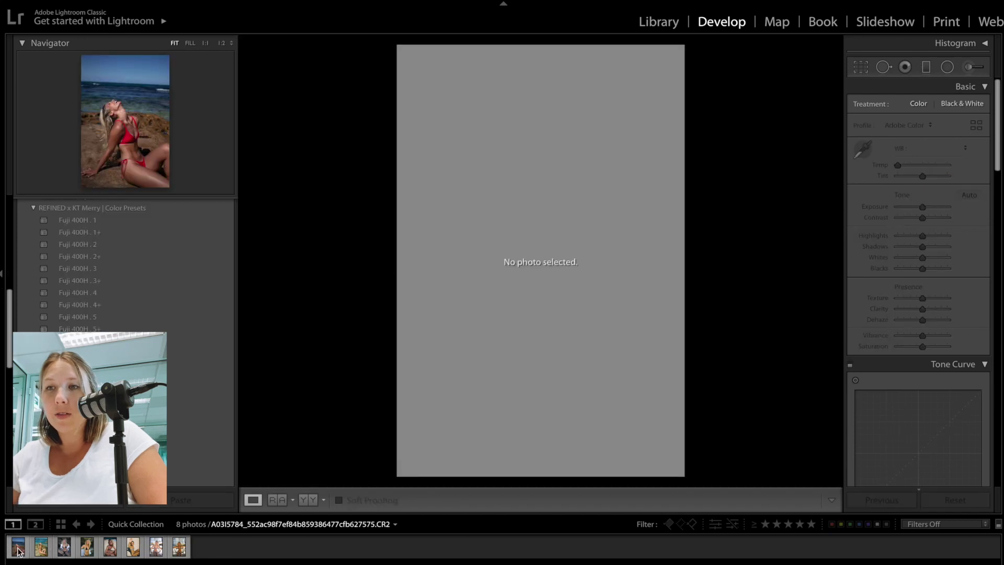
left_click(18, 549)
key("e")
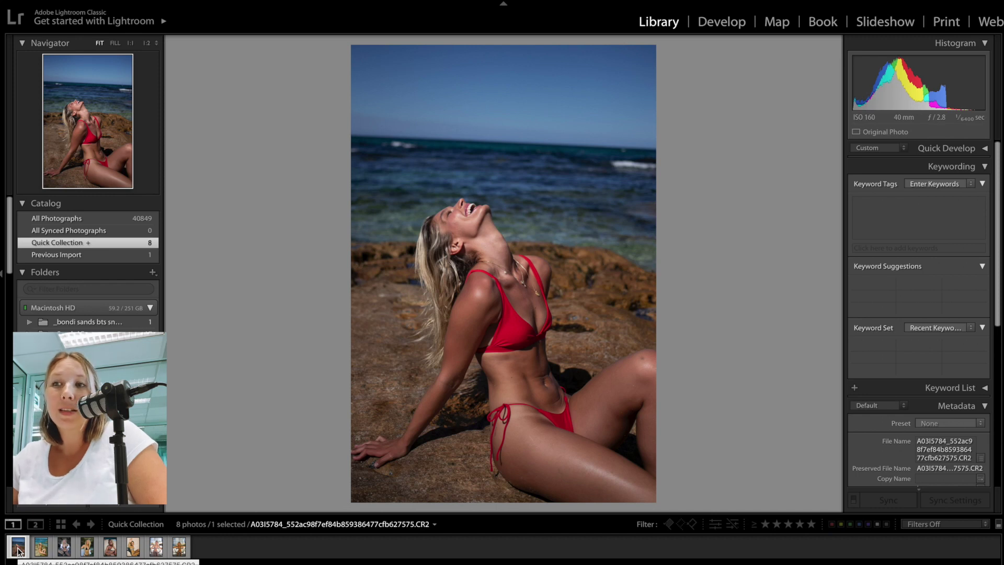
key("Right")
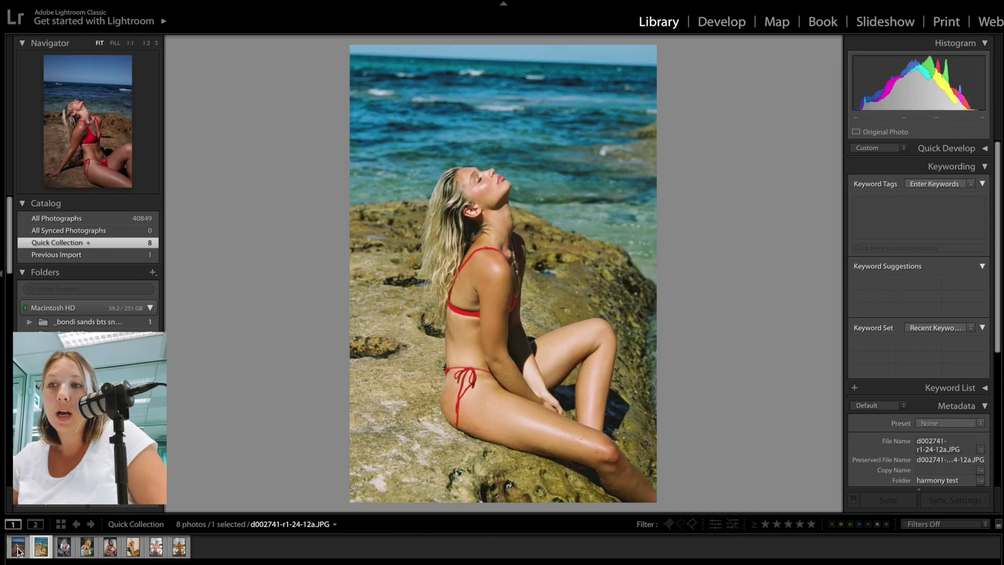
Step: Apply the Fuji 400H . 4 preset to the first digital photo of the woman in the red bikini
left_click(18, 546)
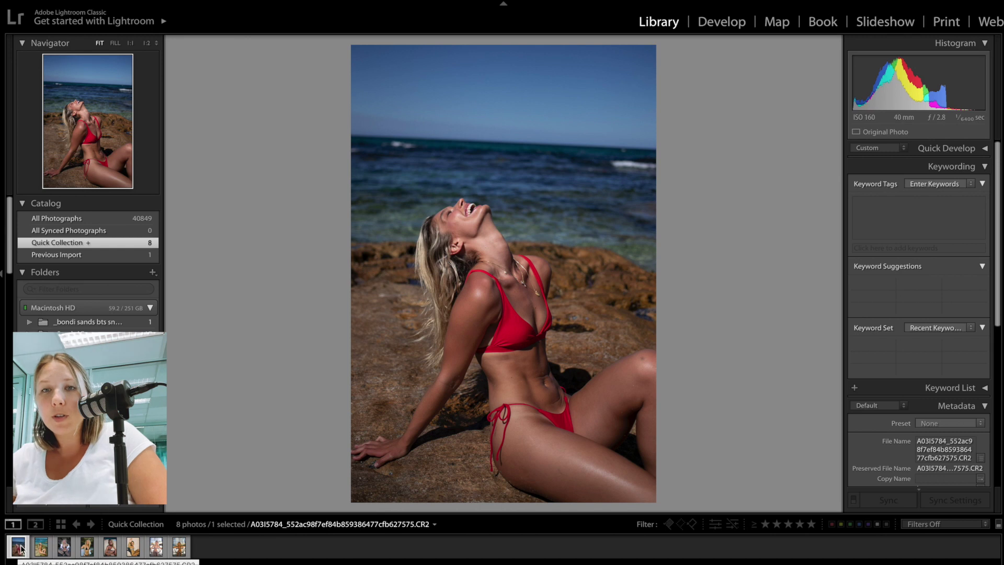
scroll(89, 262, "down", 3)
key("d")
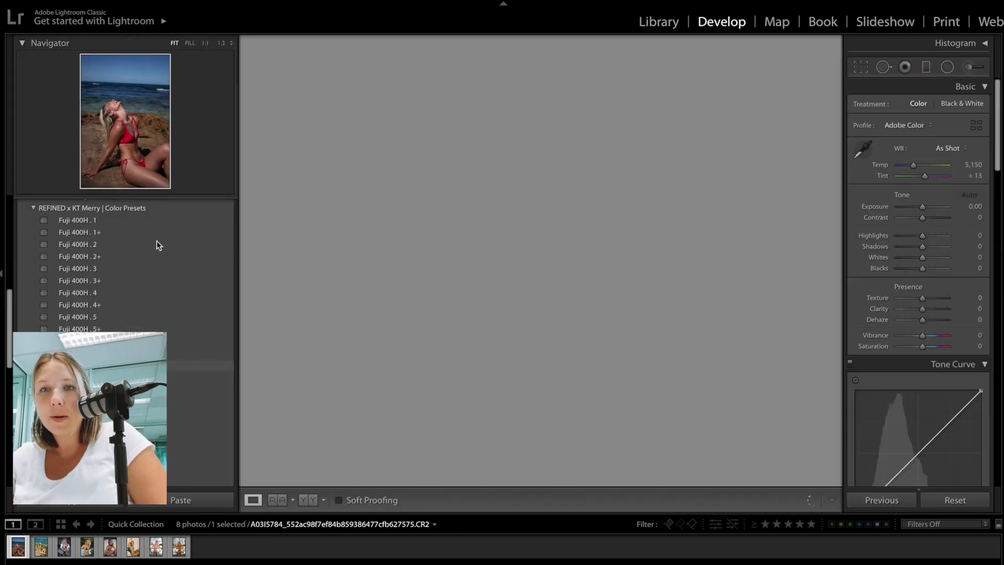
left_click(119, 281)
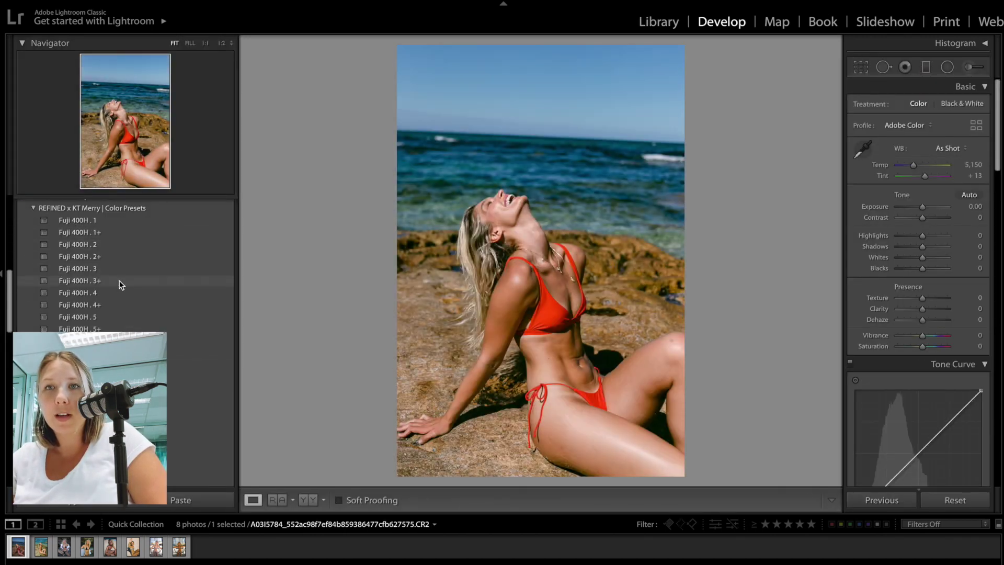
left_click(119, 265)
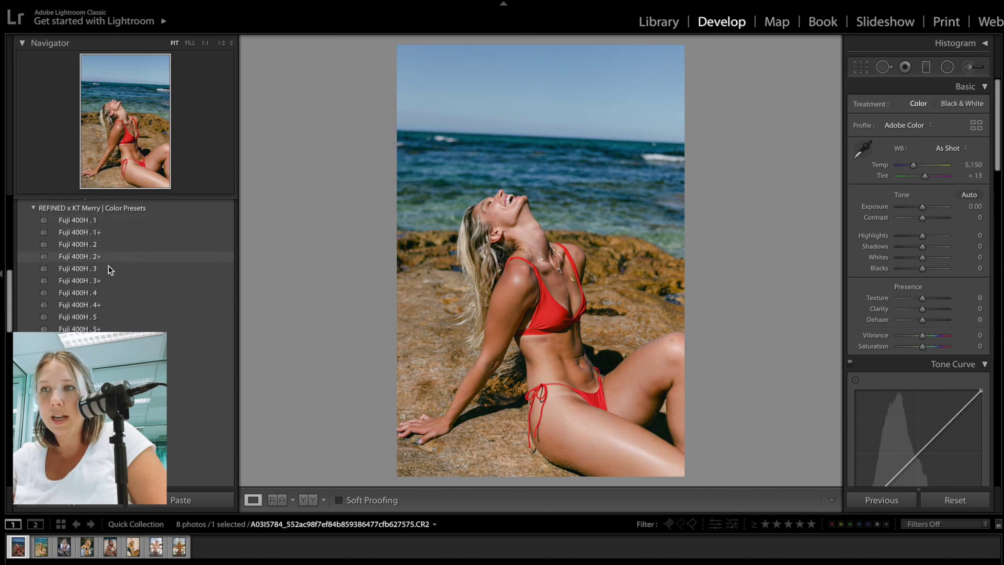
left_click(105, 296)
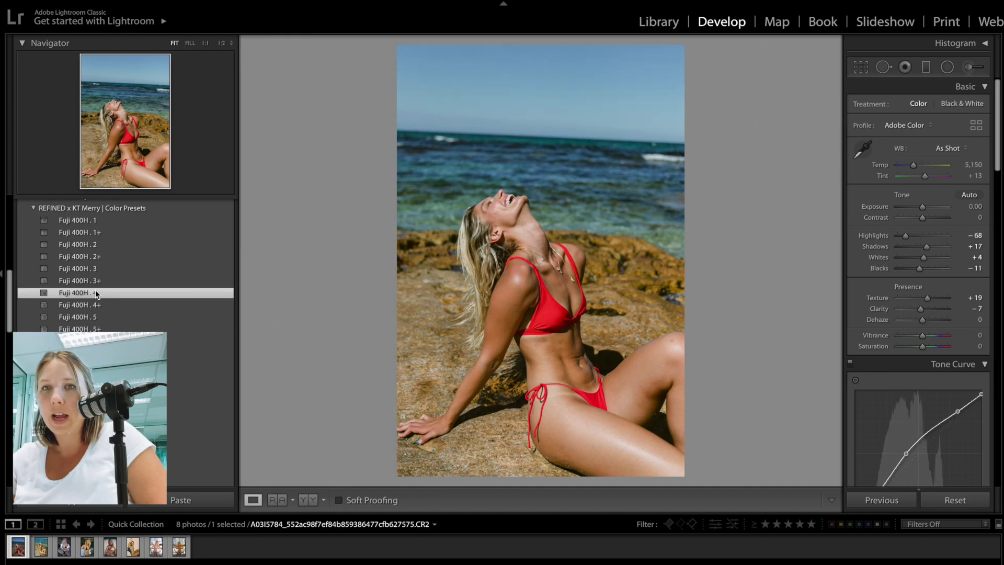
Step: Select the edited digital photo together with the neighbouring film scan and compare them side by side
left_click(39, 551)
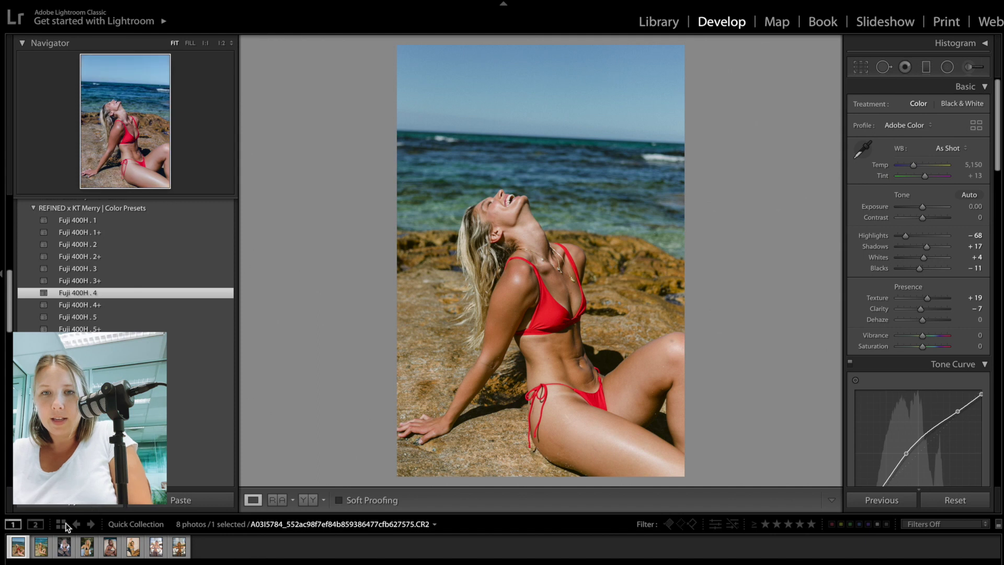
left_click(39, 551, "shift")
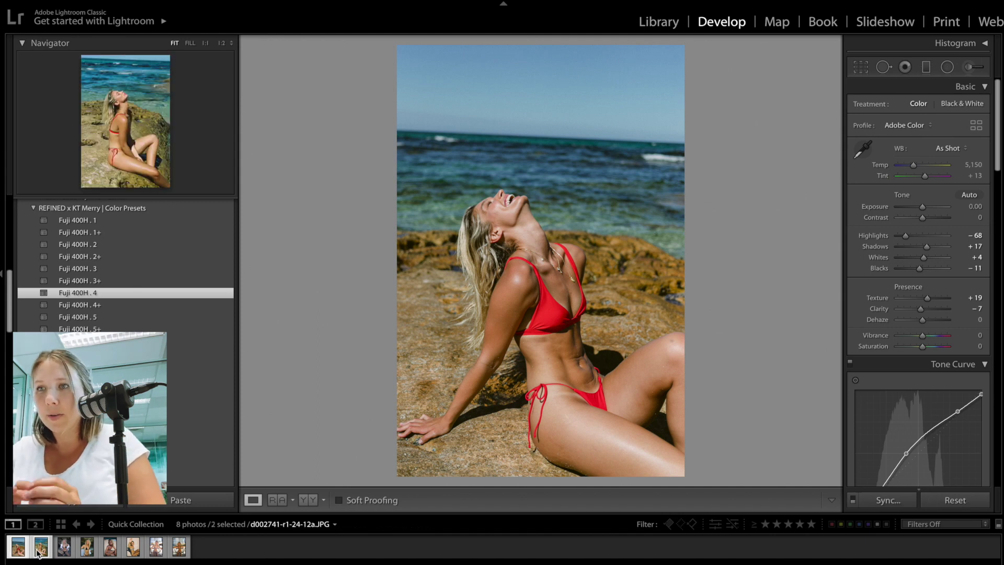
key("c")
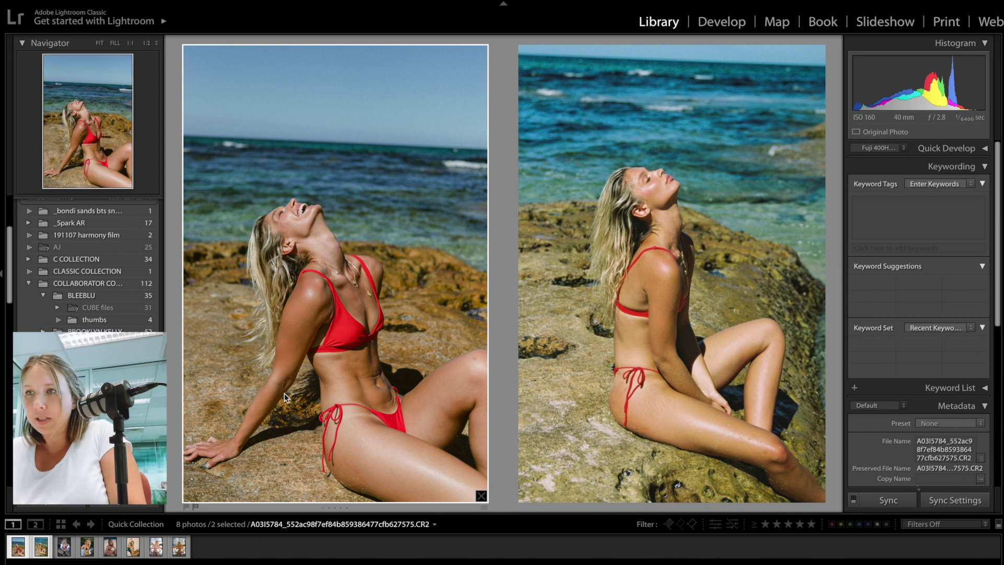
Step: Set the white balance tint of the first digital photo to 0
key("d")
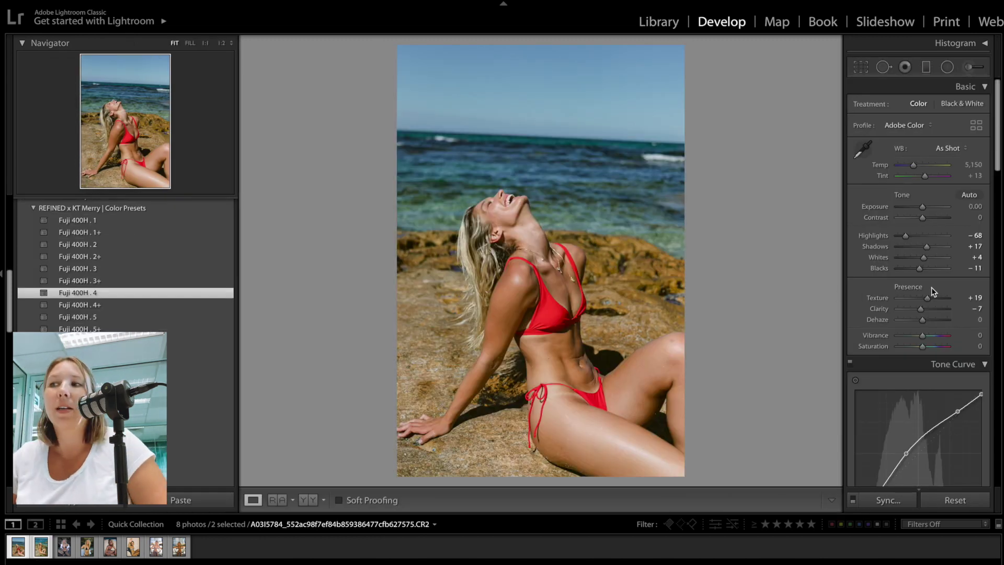
scroll(960, 259, "down", 2)
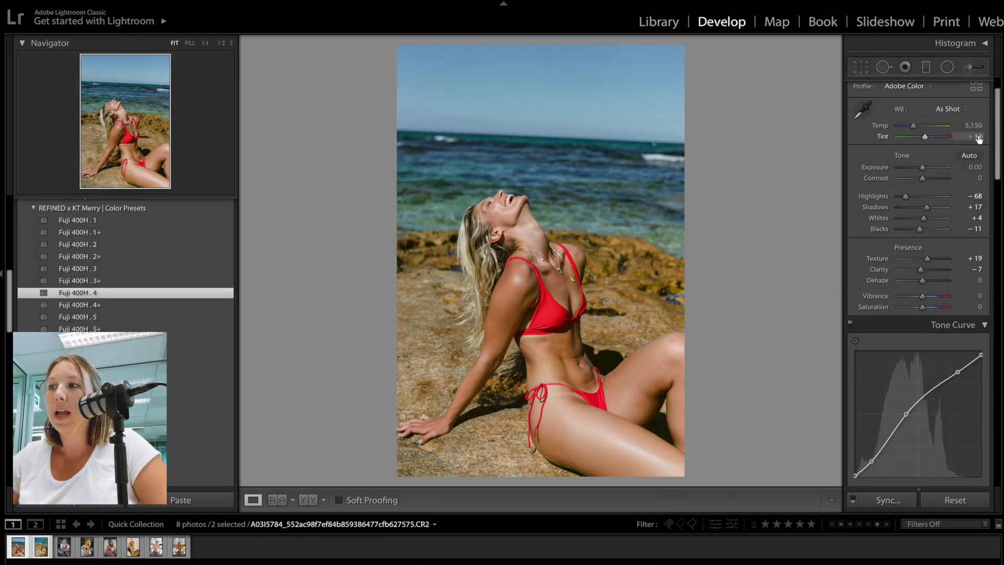
left_click(976, 137)
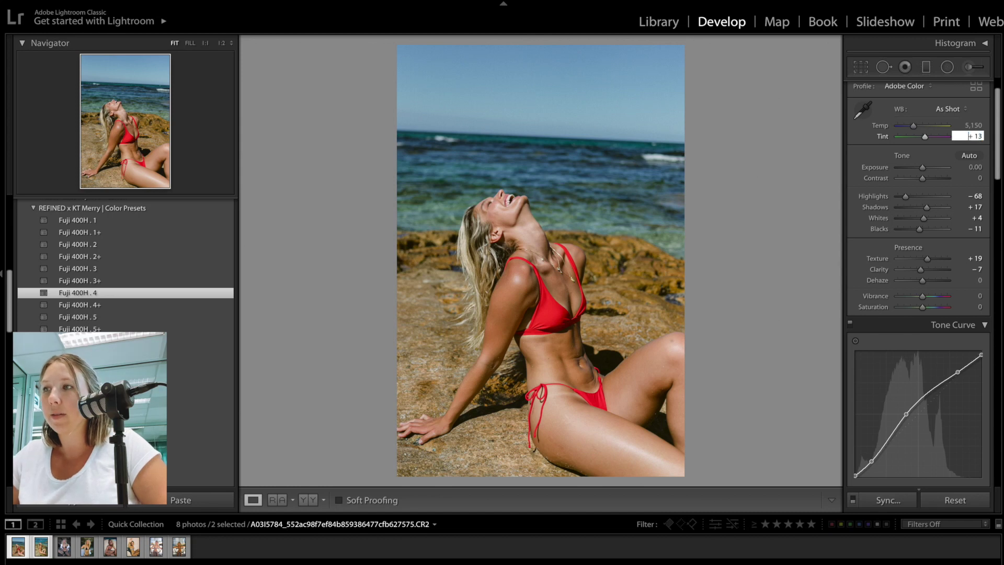
key("Down")
key("Down")
key("Down")
key("Down")
key("Down")
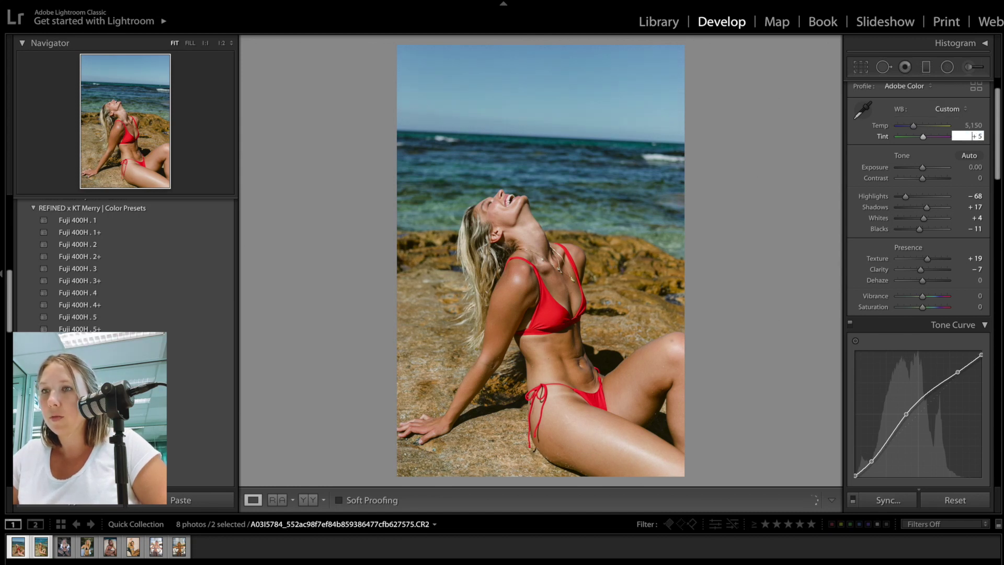
key("Up")
Step: Switch between the red bikini film scan and the edited digital photo to compare their colours
left_click(64, 549)
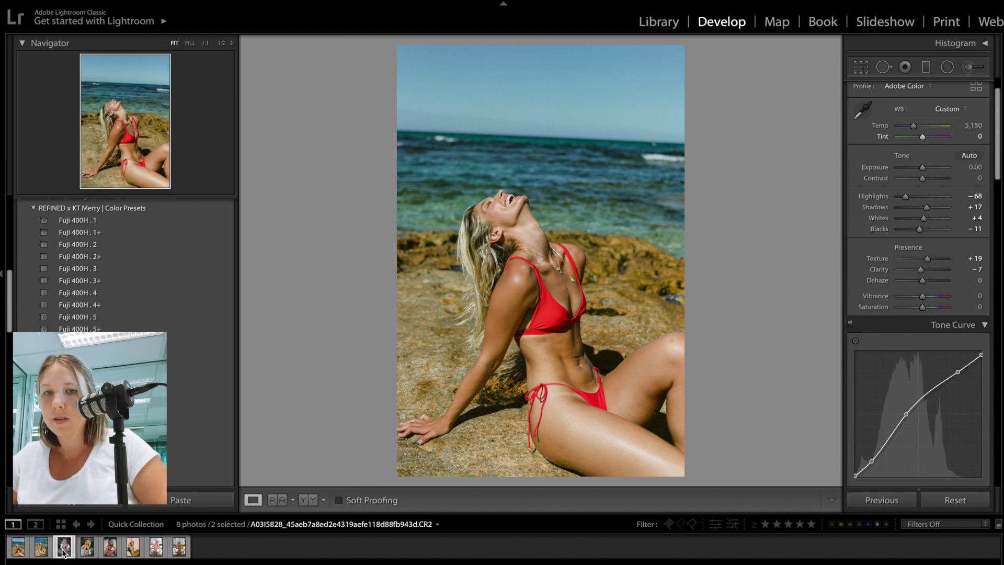
left_click(39, 548)
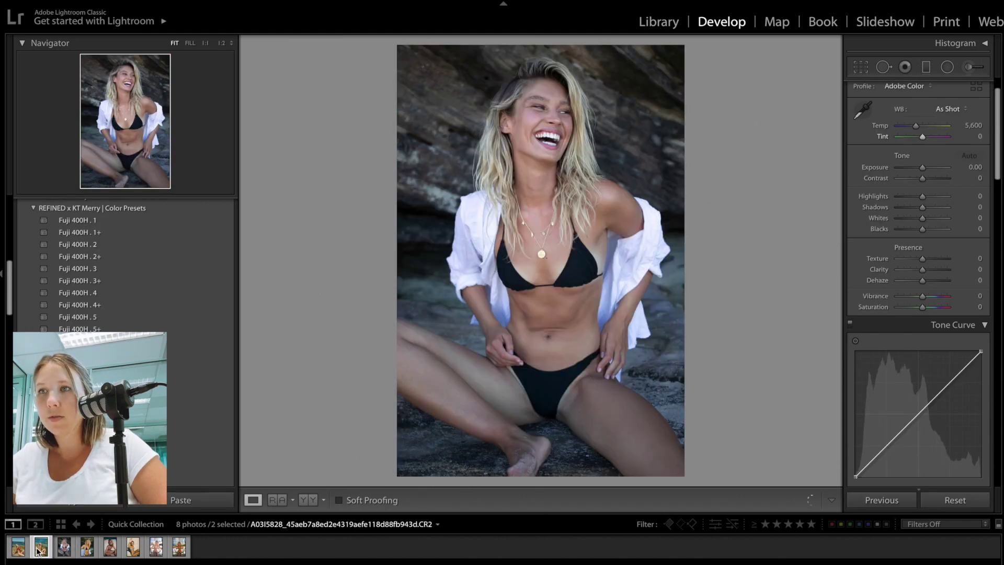
key("Left")
left_click(37, 550)
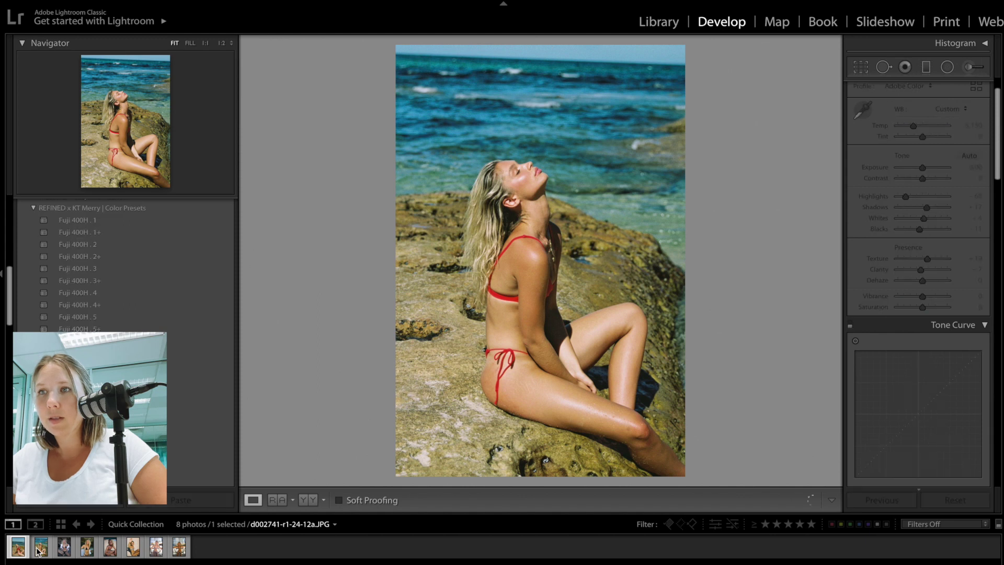
left_click(38, 549)
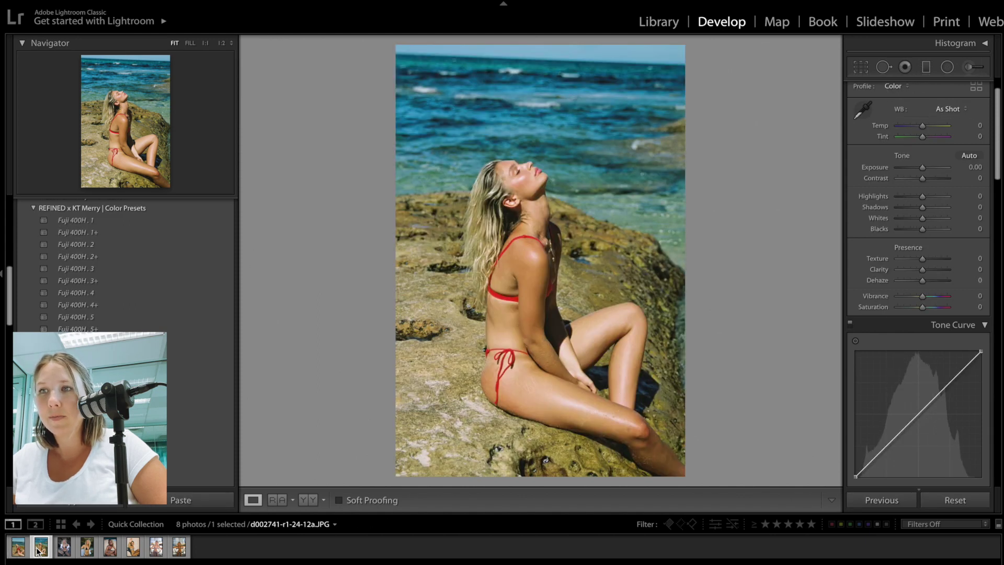
key("Left")
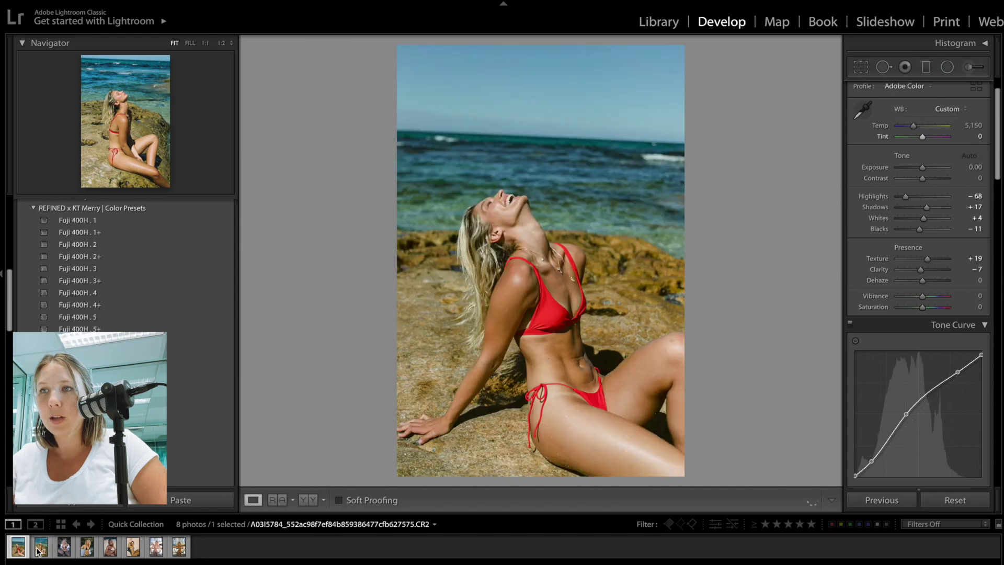
Step: Set the contrast of the first digital photo to -8 and check it against the film scan
left_click(977, 178)
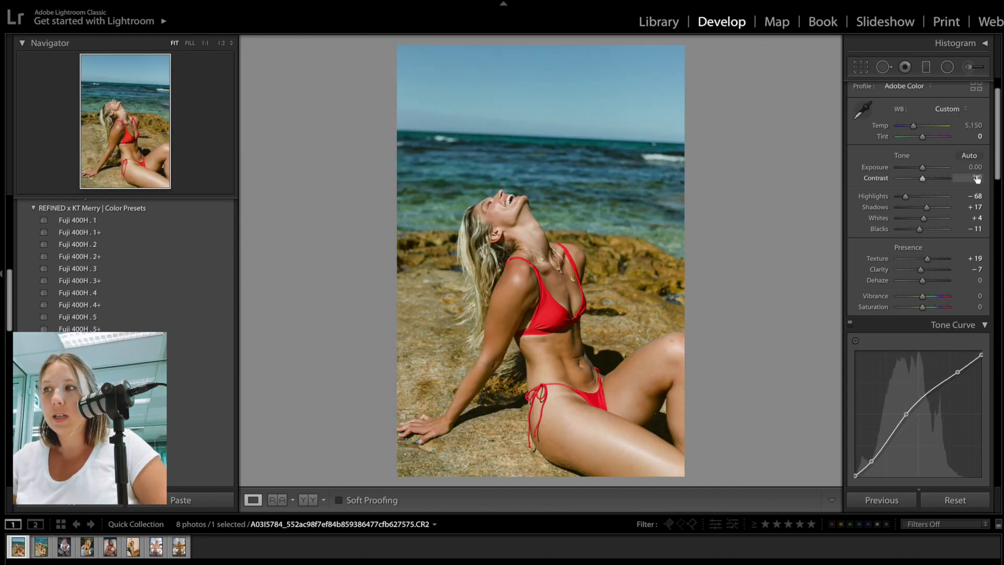
type("-4")
key("Return")
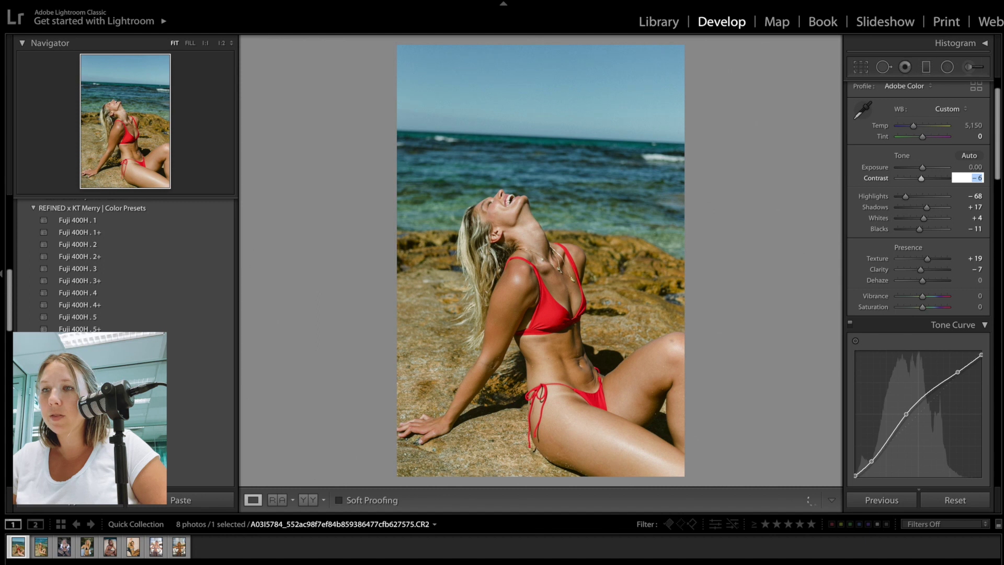
key("Down")
key("Down")
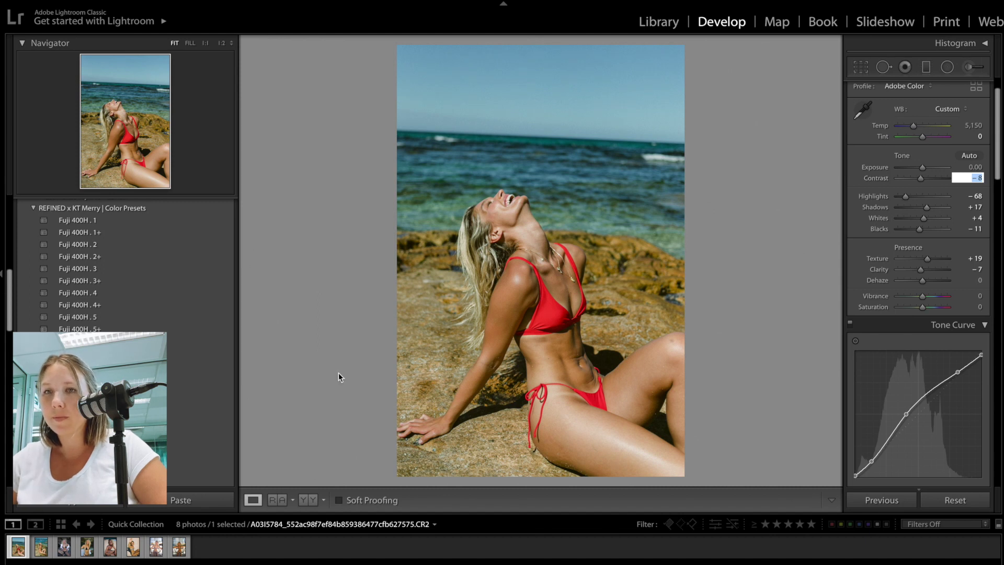
left_click(41, 546)
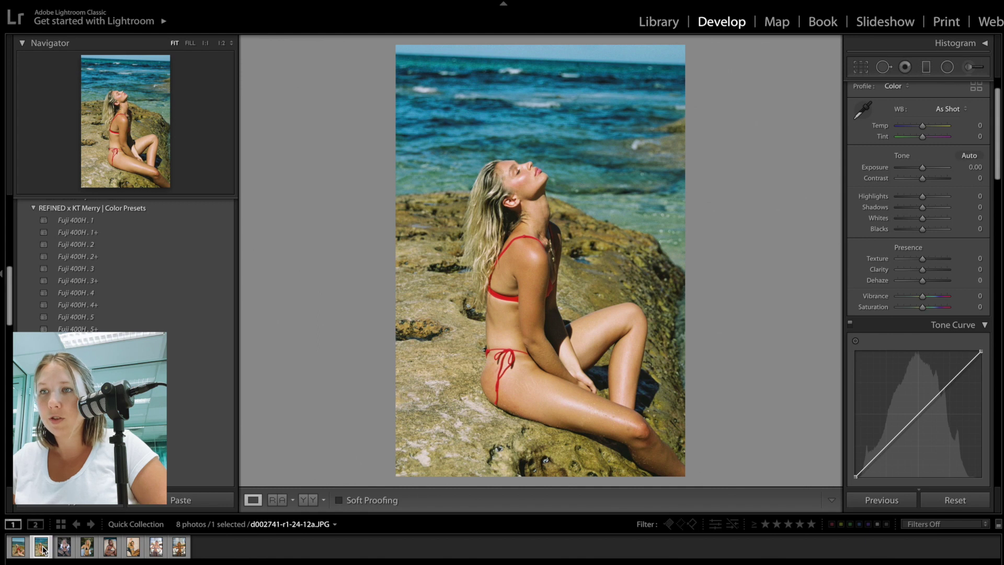
key("Left")
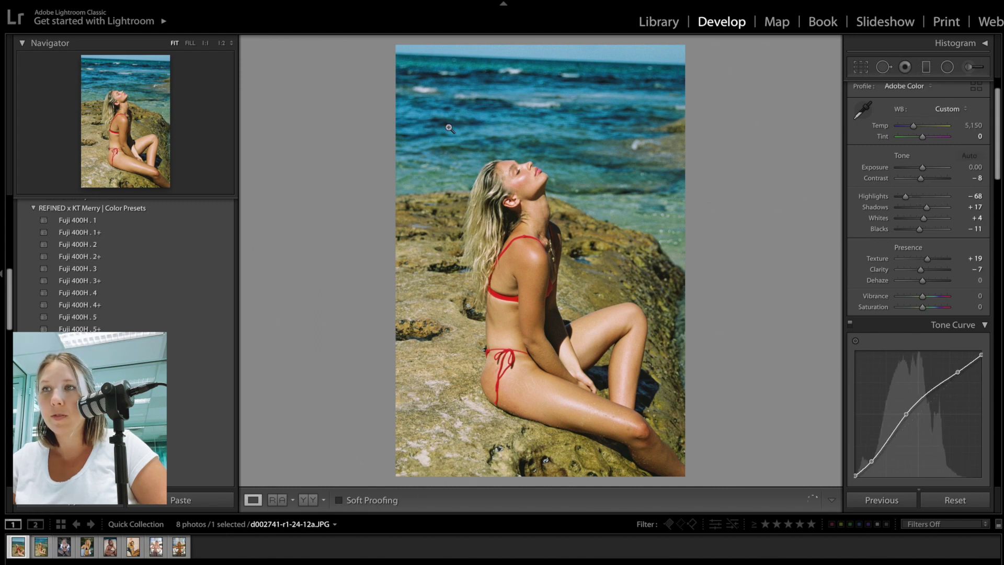
Step: Set the blue saturation of the first digital photo to +18 and compare it side by side with the film scan
scroll(898, 298, "down", 10)
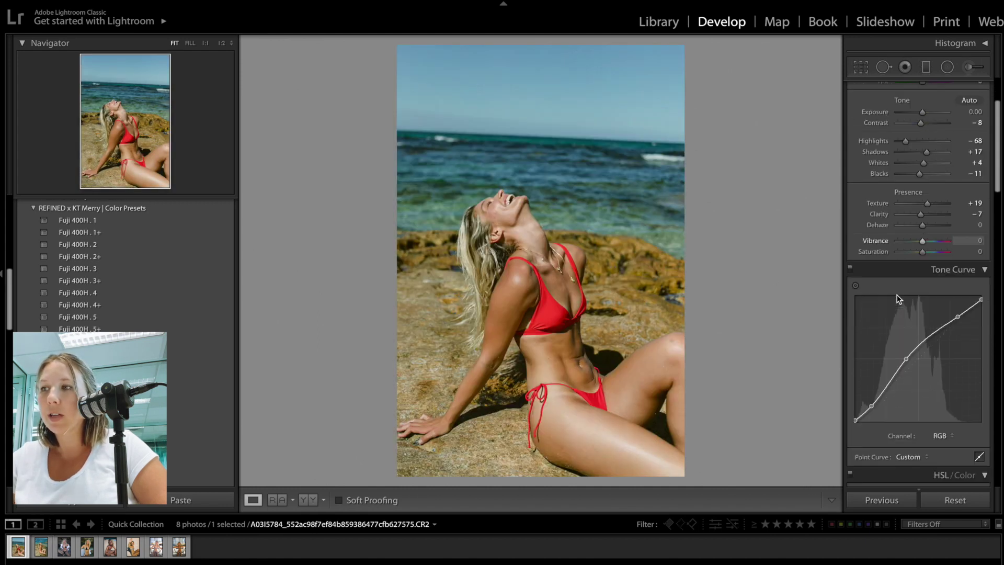
scroll(898, 295, "down", 6)
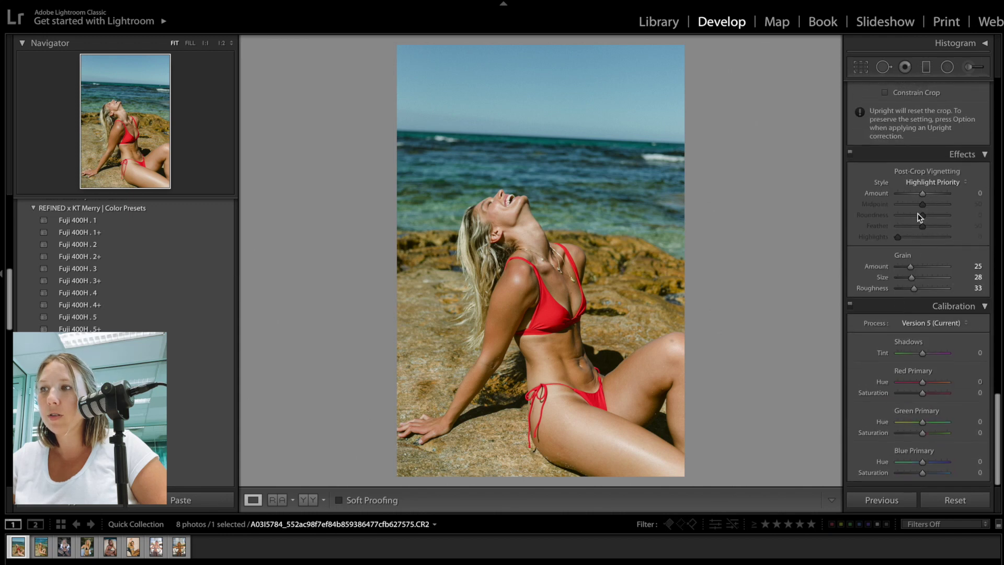
scroll(919, 218, "up", 9)
scroll(919, 218, "up", 8)
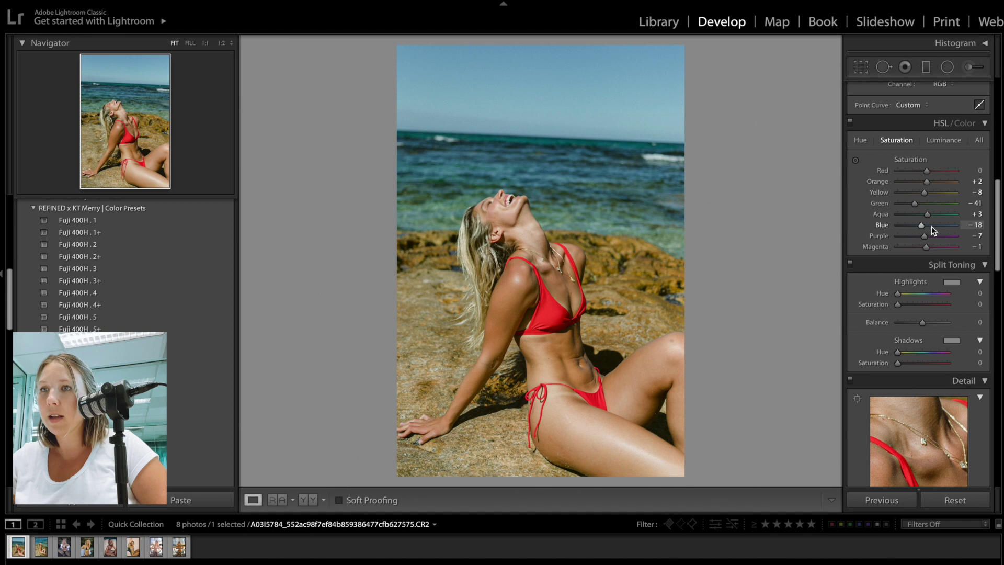
left_click(930, 226)
left_click(42, 547, "ctrl")
key("c")
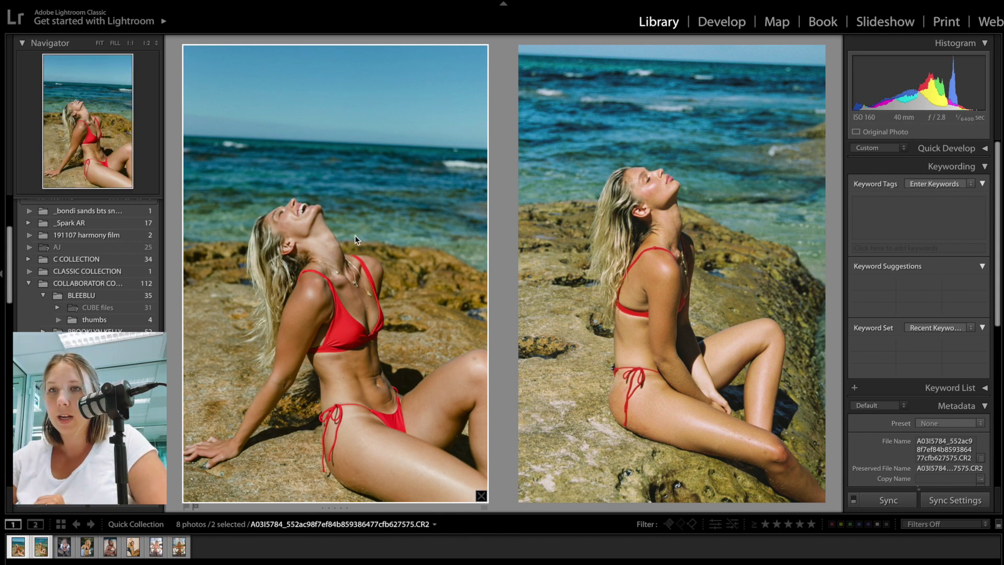
Step: Raise the exposure of the first digital photo by 0.10 and check it side by side with the film scan
key("d")
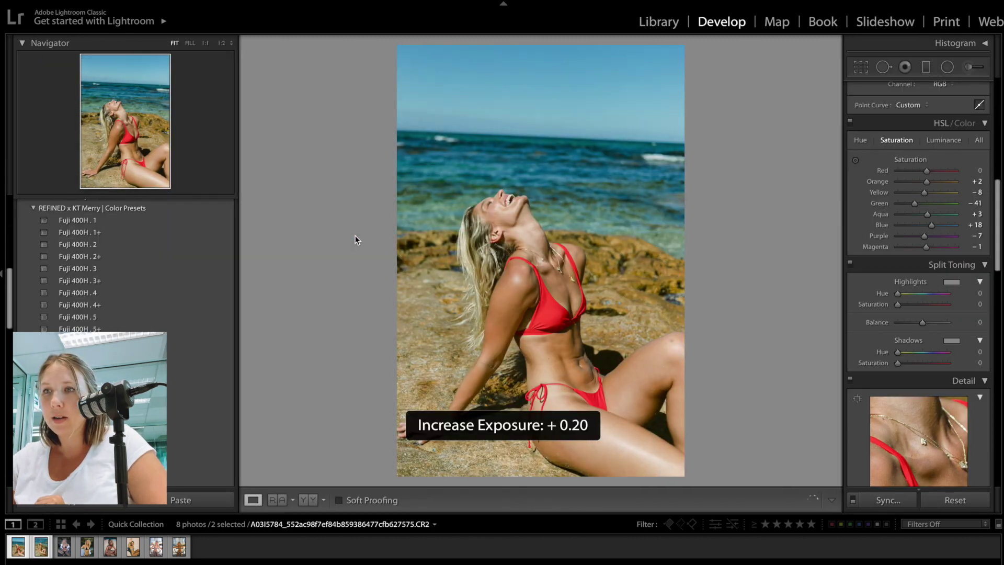
key("minus")
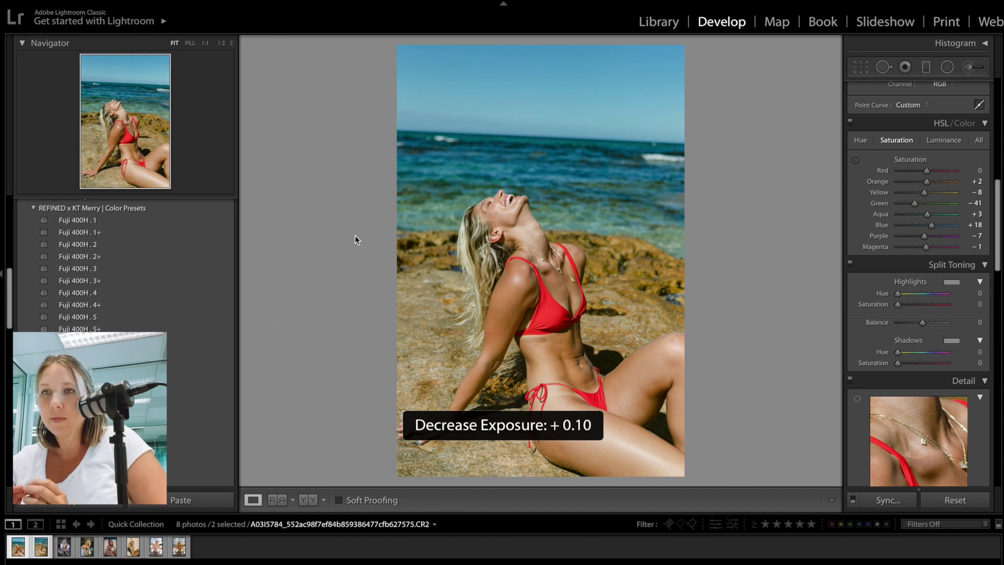
key("n")
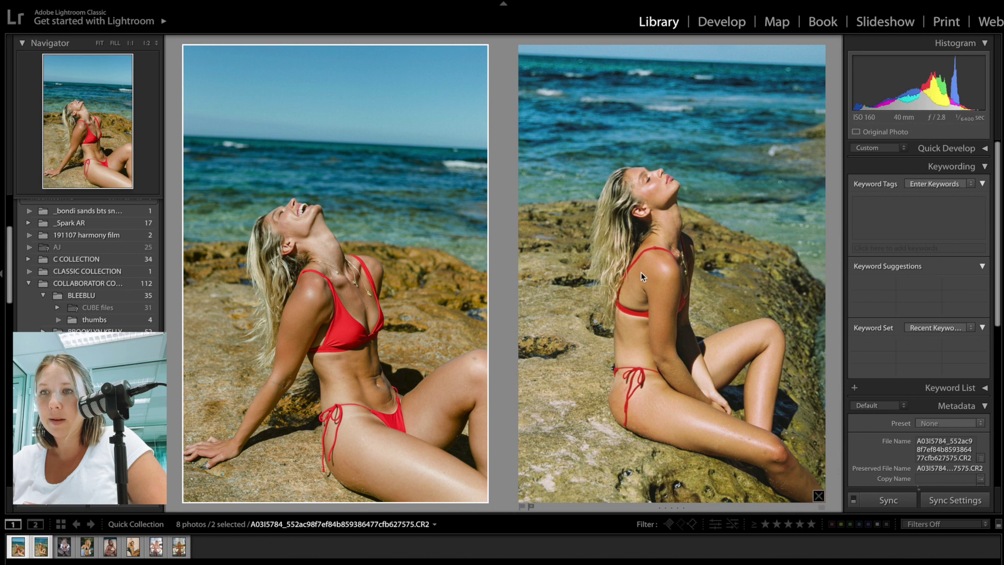
key("d")
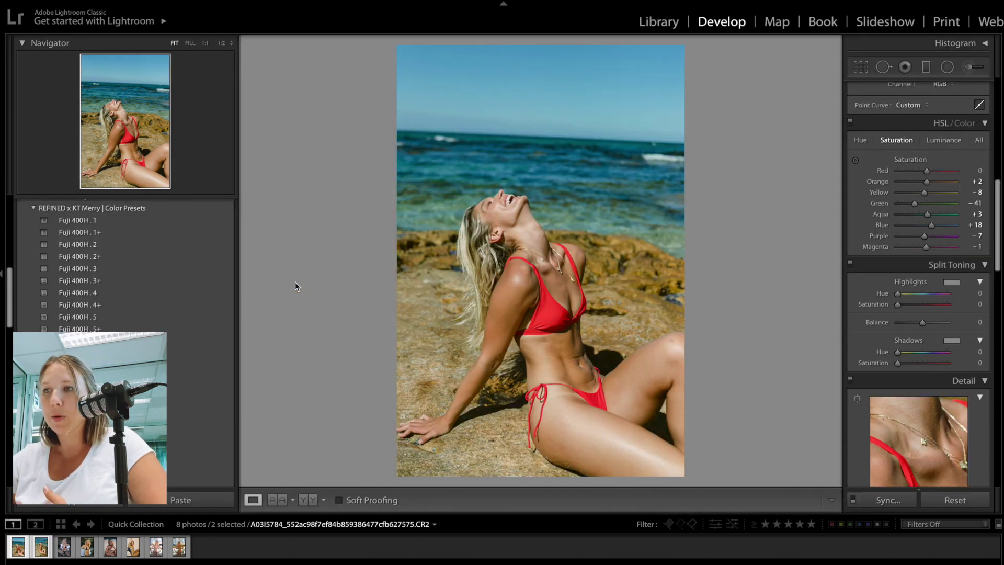
Step: Set the grain amount of the first digital photo to 43 and check it at 1:1 on the face
scroll(899, 360, "down", 10)
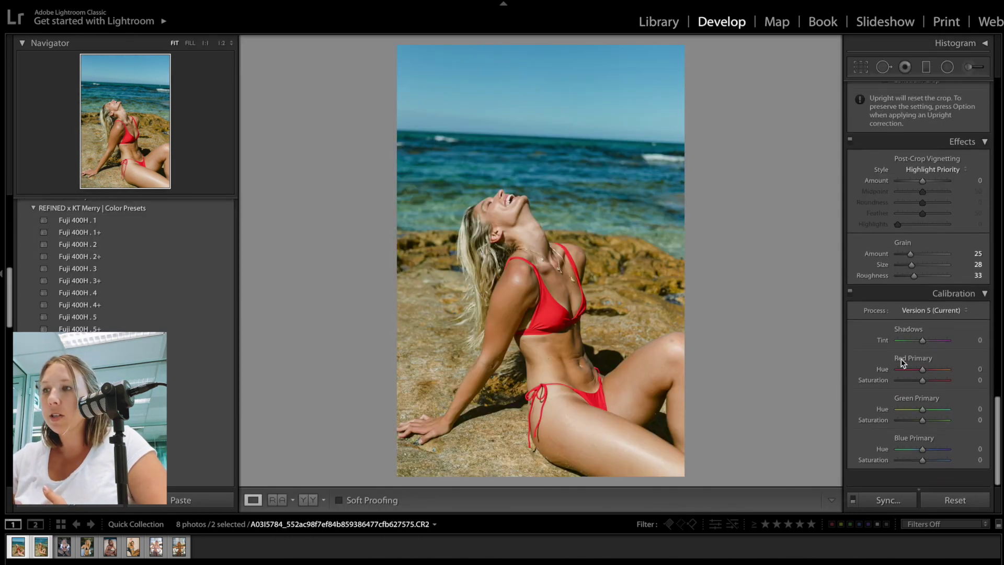
left_click(918, 266)
left_click(536, 235)
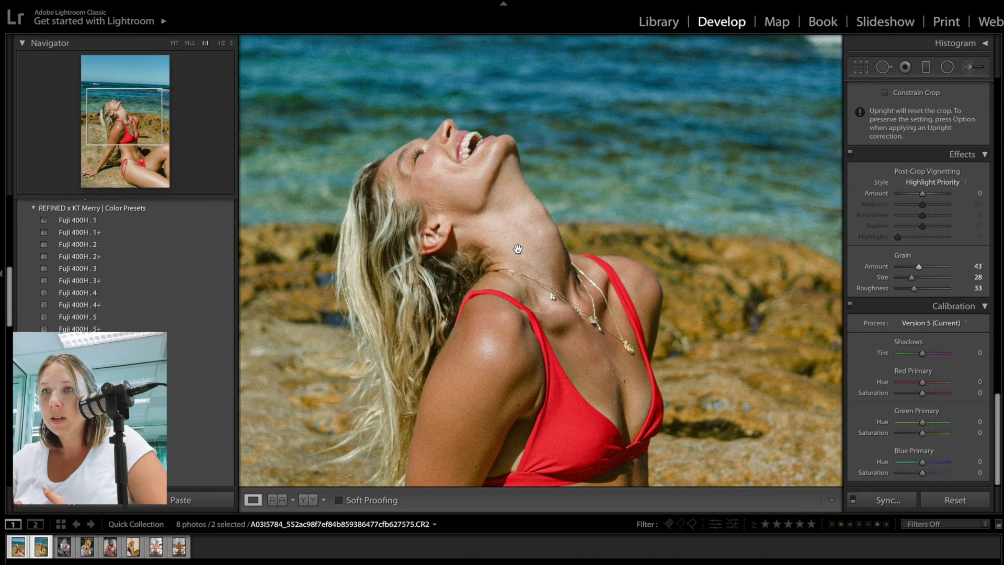
left_click(518, 249)
Step: Compare the first digital photo's grain with the film scan at close range, then view both photos side by side
key("Left")
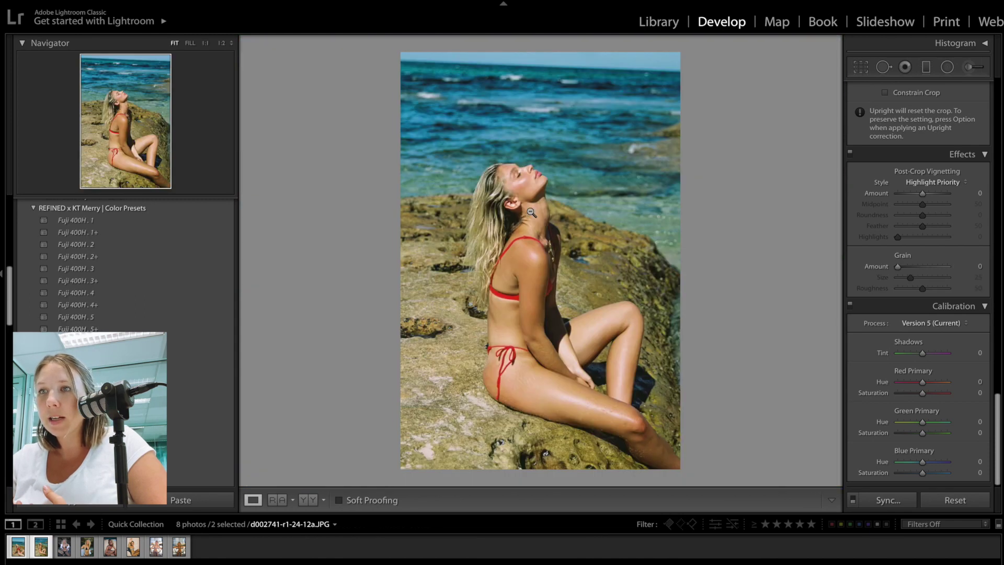
left_click(530, 211)
key("Right")
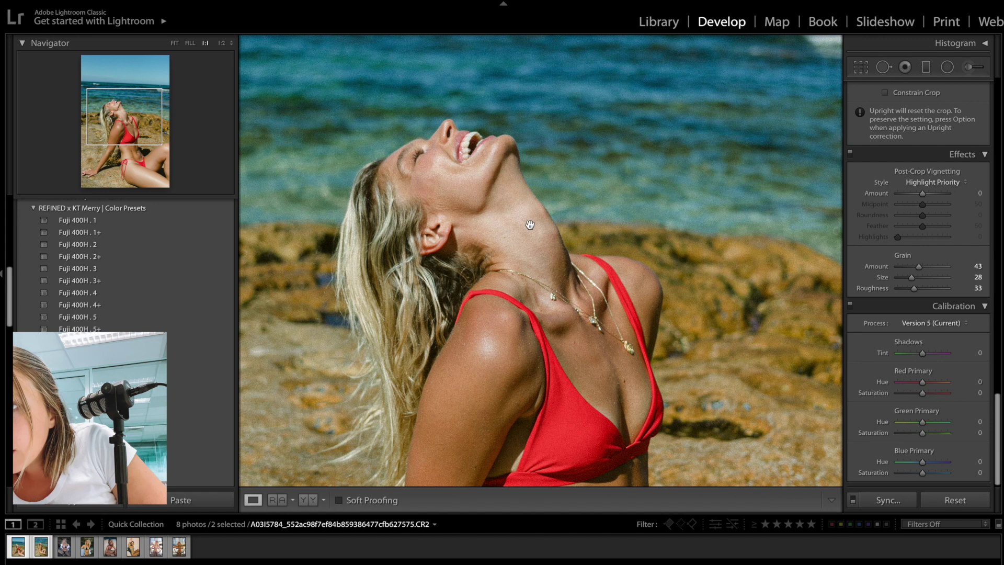
scroll(530, 225, "down", 10)
scroll(533, 210, "up", 12)
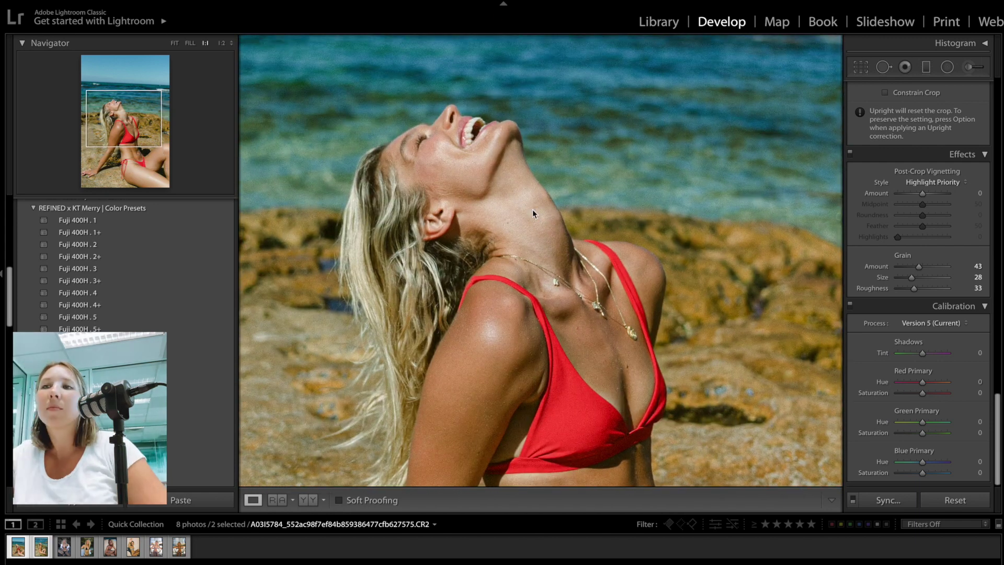
key("n")
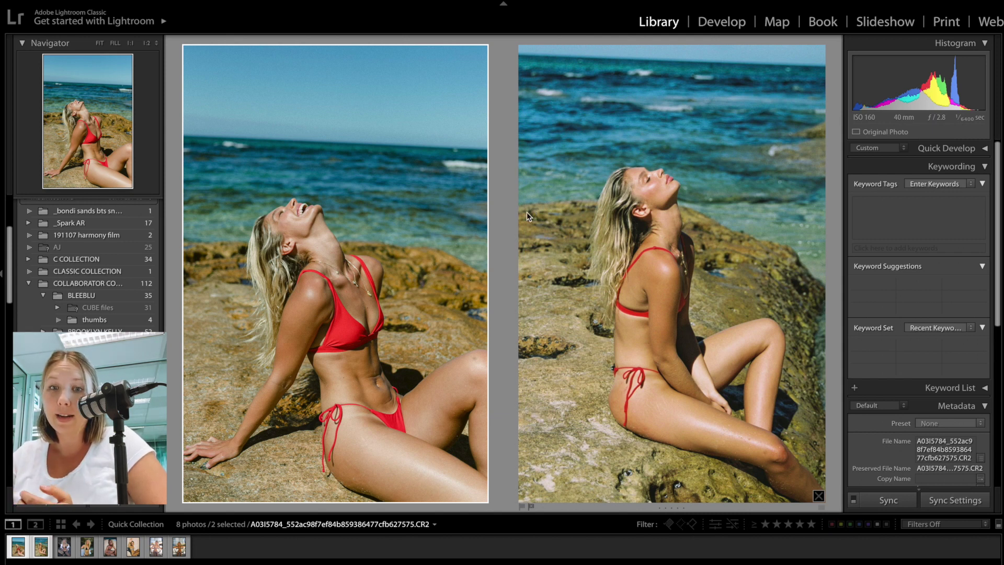
Step: Open the black bikini digital photo for developing and apply the Fuji 400H . 4+ preset
left_click(65, 548)
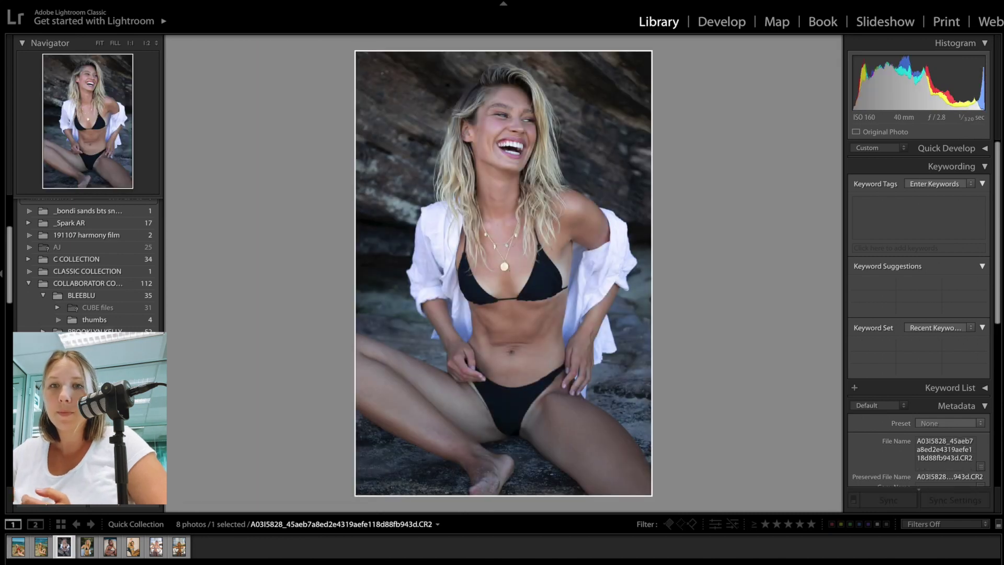
key("d")
key("z")
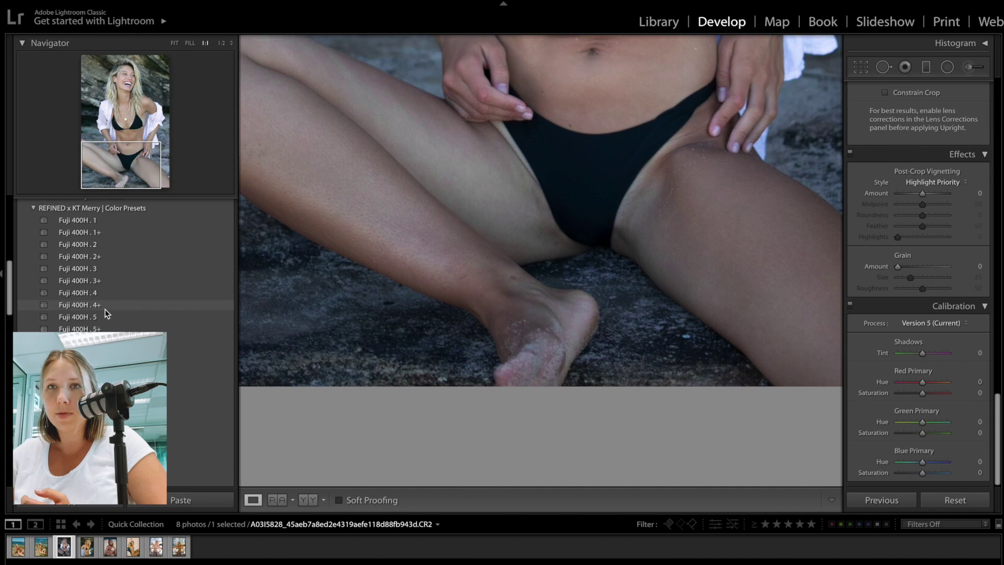
key("z")
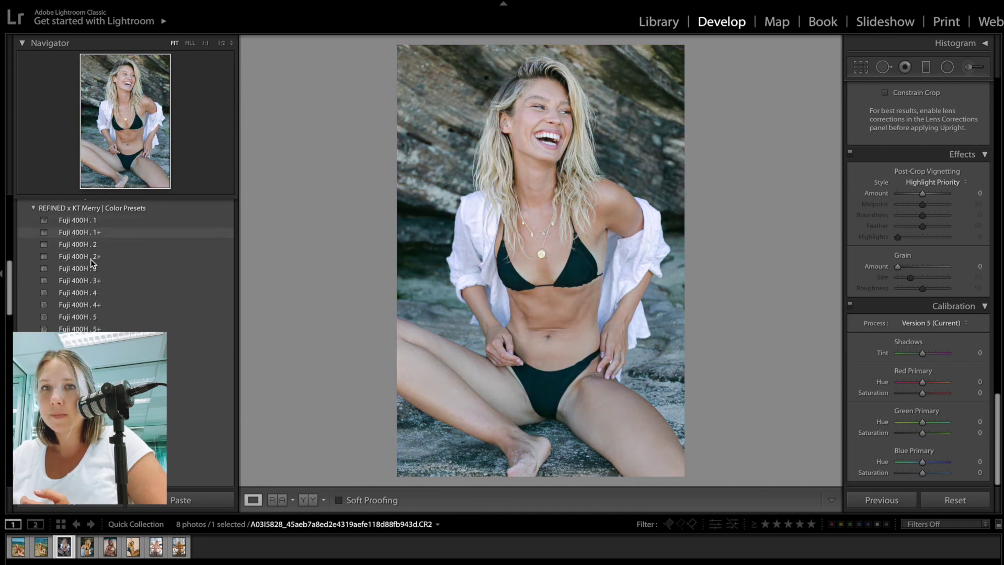
left_click(94, 305)
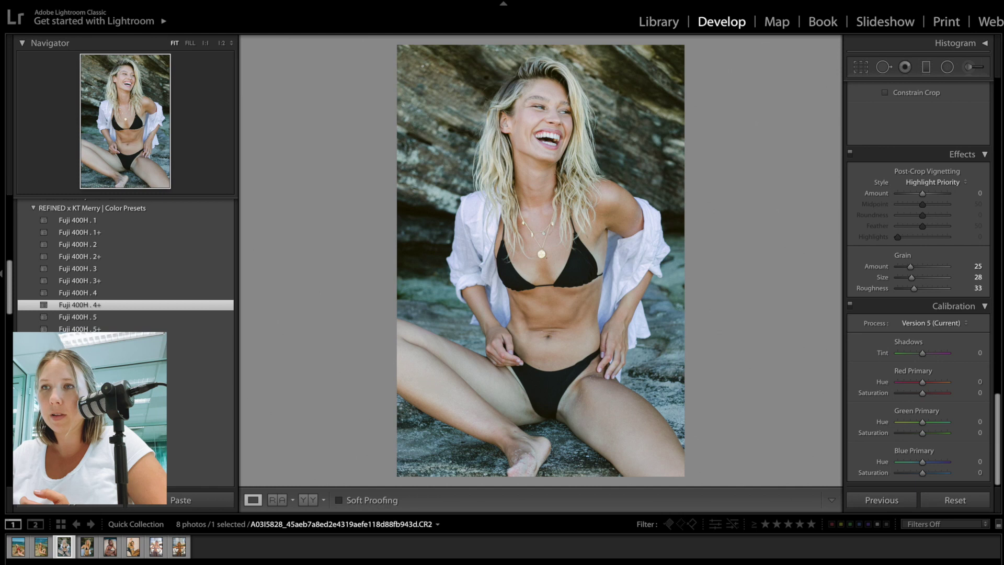
Step: Try lower and higher tint values on the black bikini photo and return the tint to 0
scroll(906, 243, "up", 10)
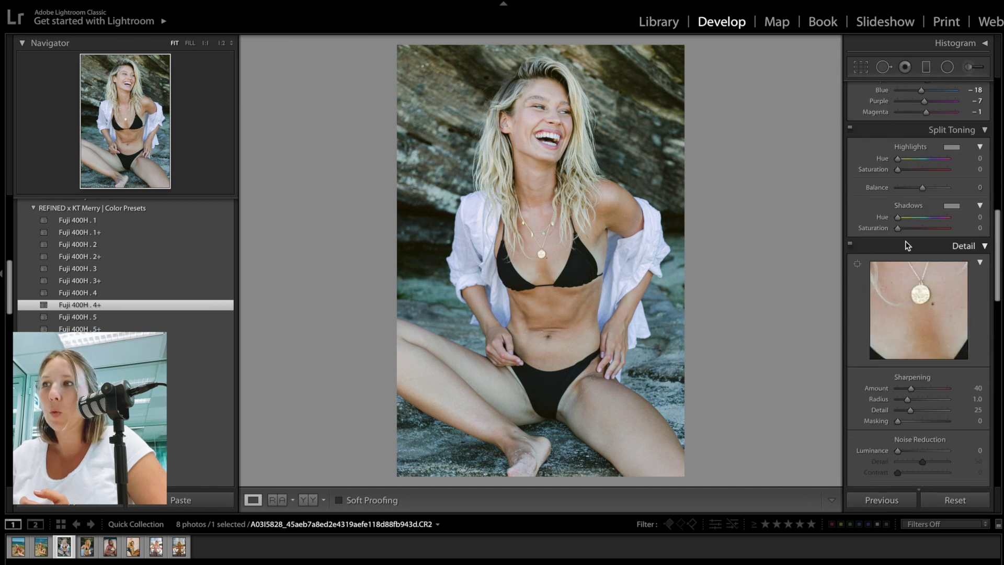
scroll(907, 246, "up", 15)
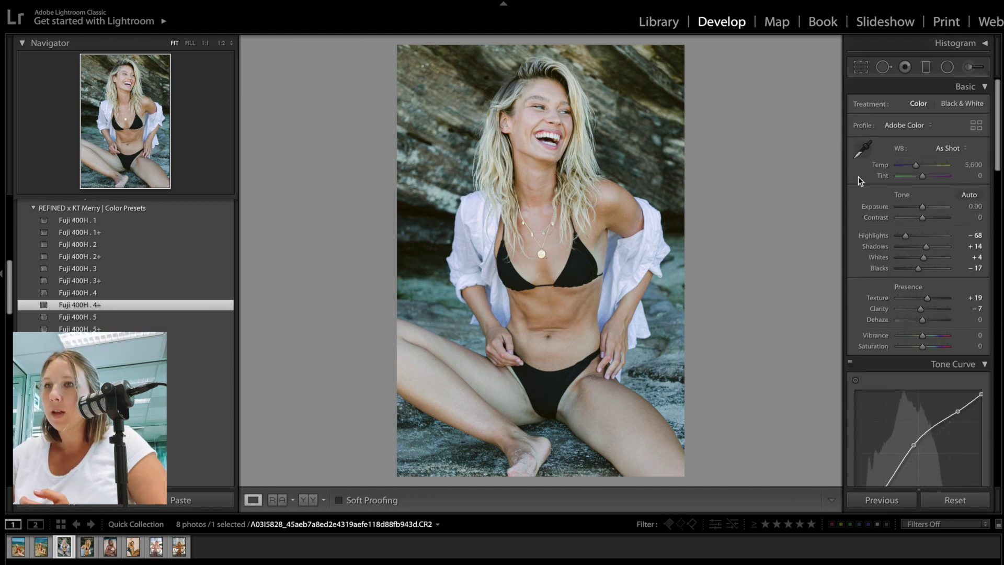
key("Down")
key("Down")
key("Down")
key("Down")
key("Up")
key("Up")
key("Up")
key("Up")
key("Up")
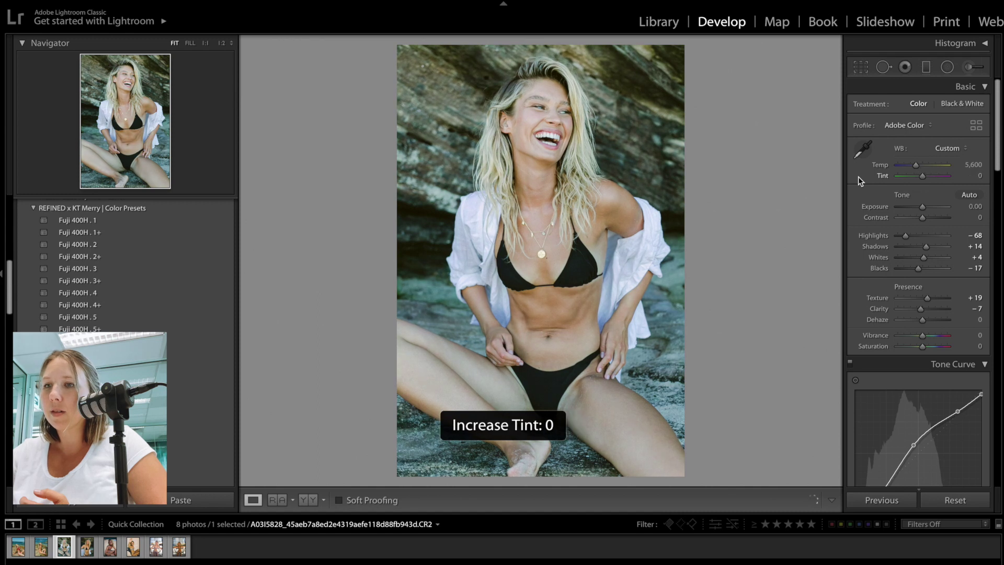
key("Down")
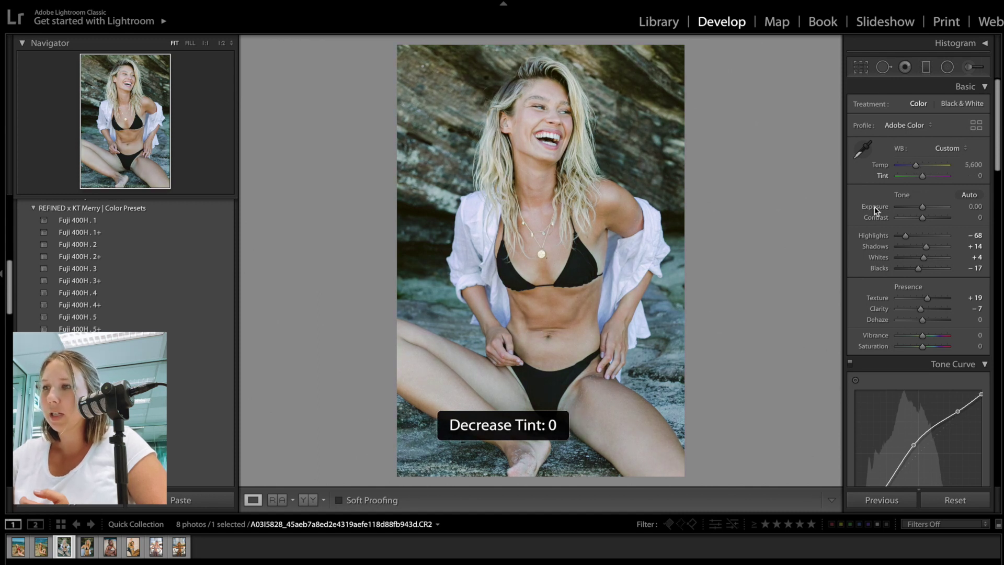
Step: Lower the black bikini photo's exposure to -0.50 and warm its temperature to 7,502
key("period")
key("minus")
key("minus")
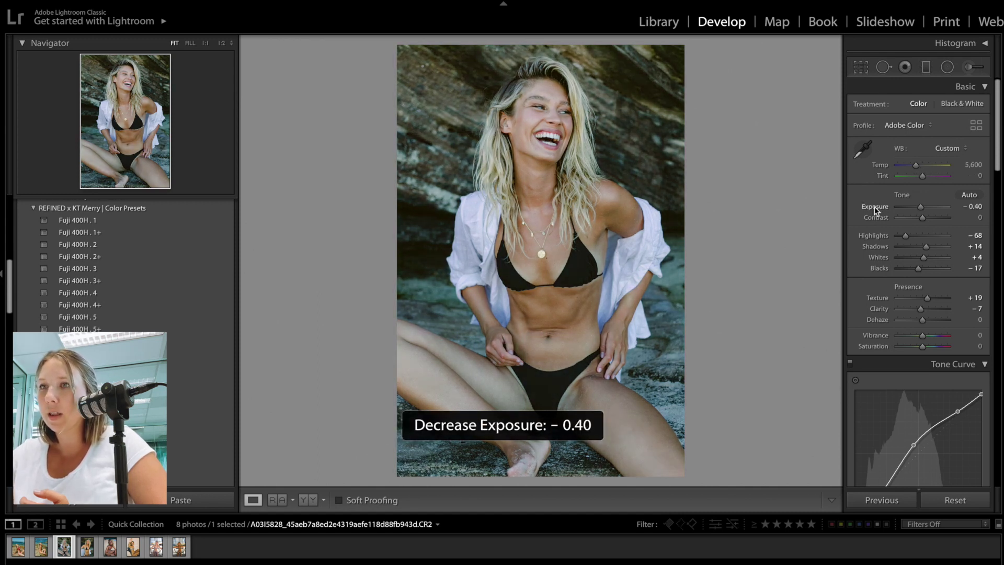
left_click_drag(974, 164, 981, 164)
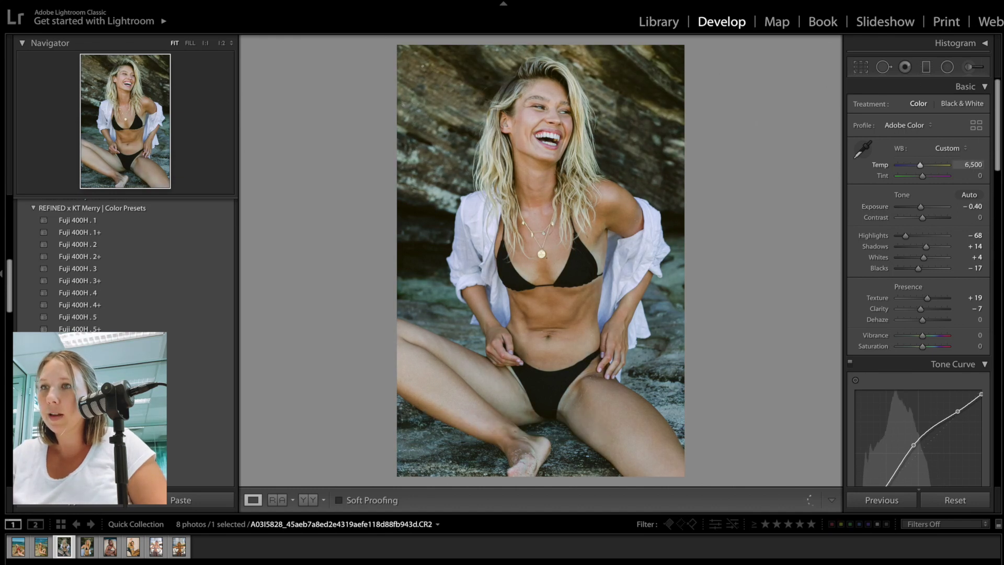
left_click_drag(981, 165, 984, 165)
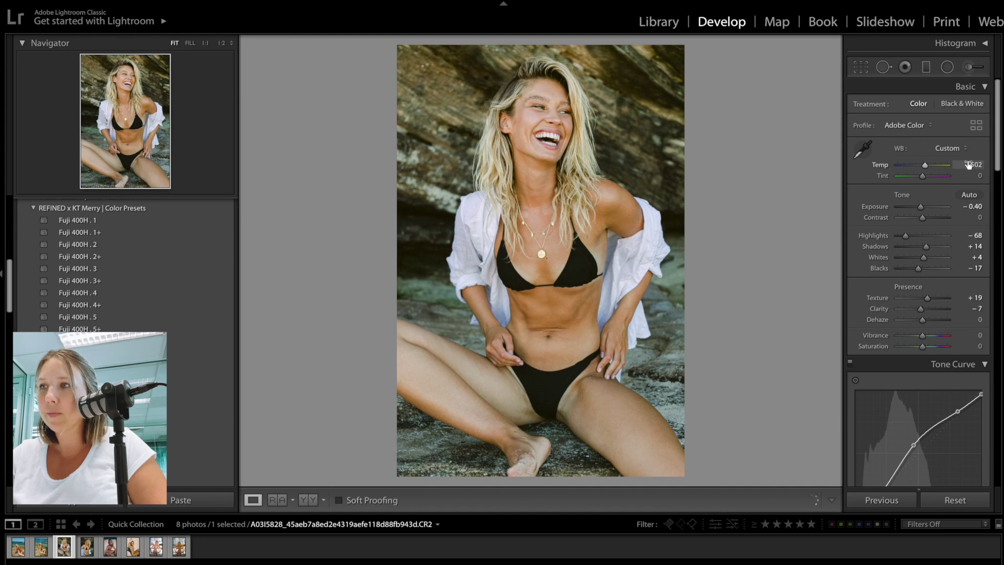
key("minus")
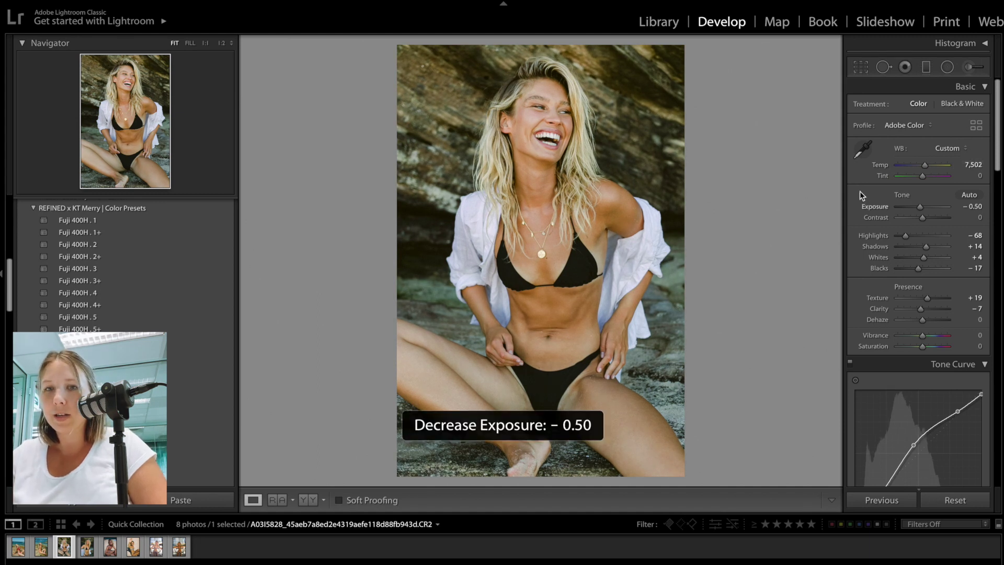
Step: View the black bikini digital photo side by side with its matching film scan to compare their colours
left_click(86, 546, "ctrl")
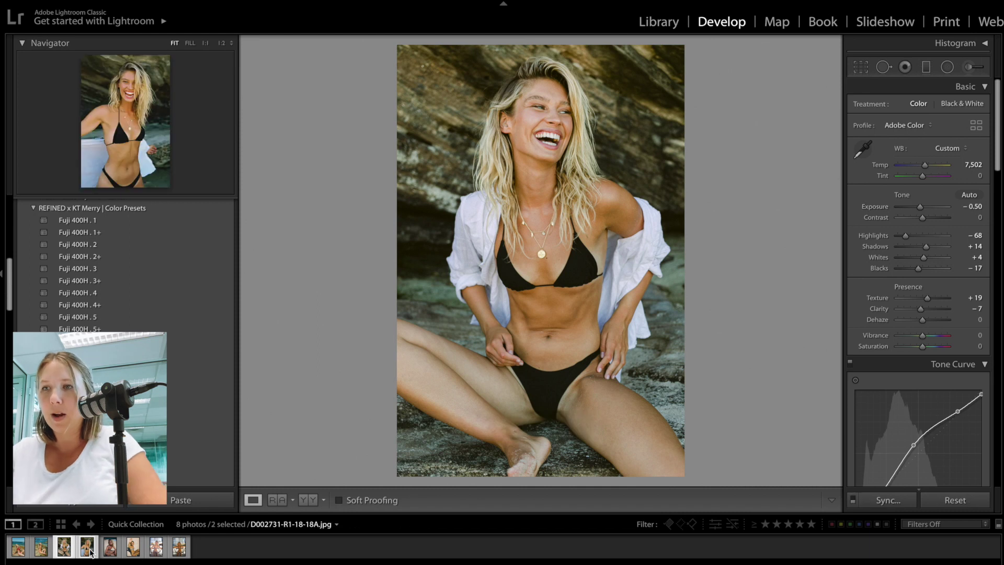
key("n")
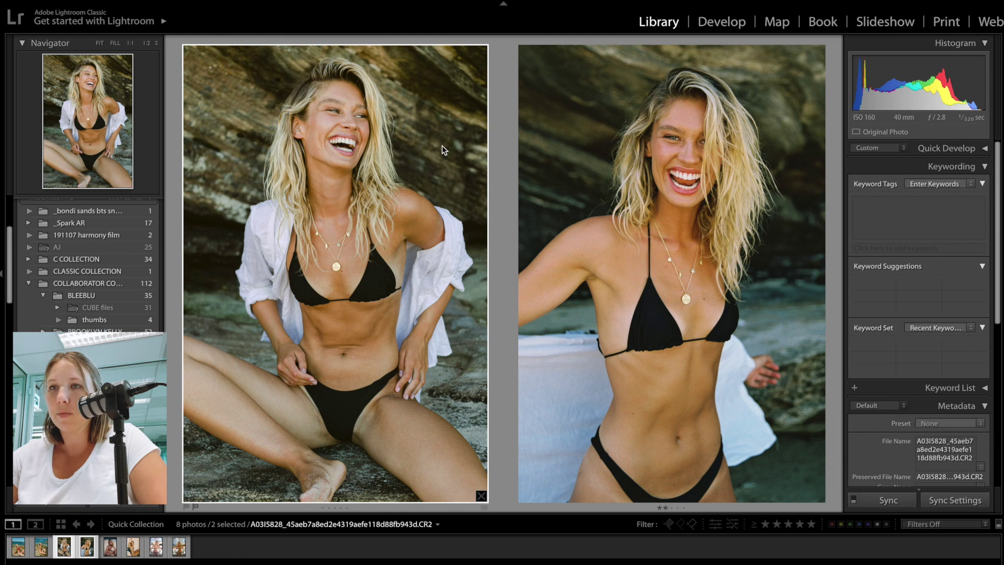
key("d")
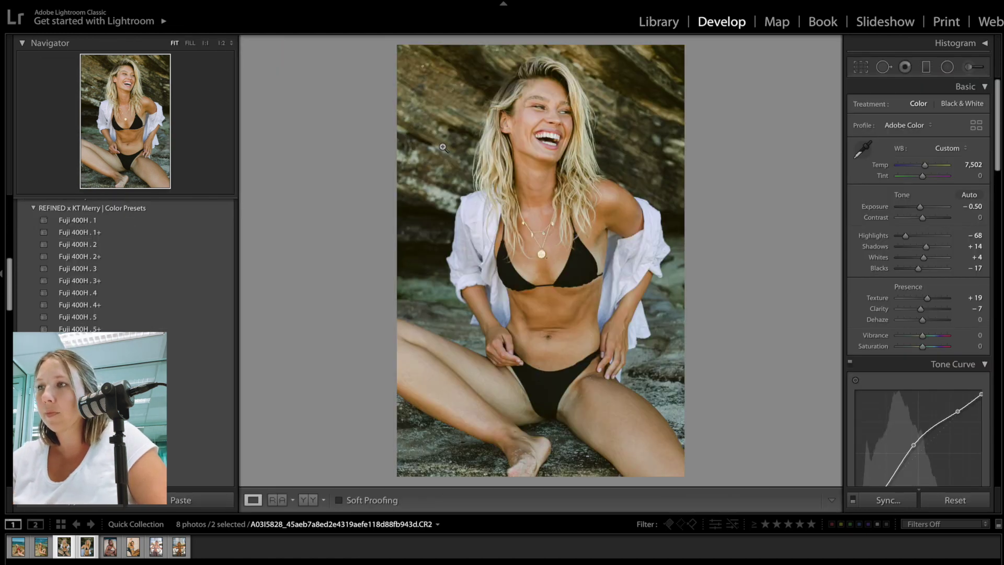
Step: Set the black bikini photo's exposure to -0.60 and raise its vibrance to +14
key("minus")
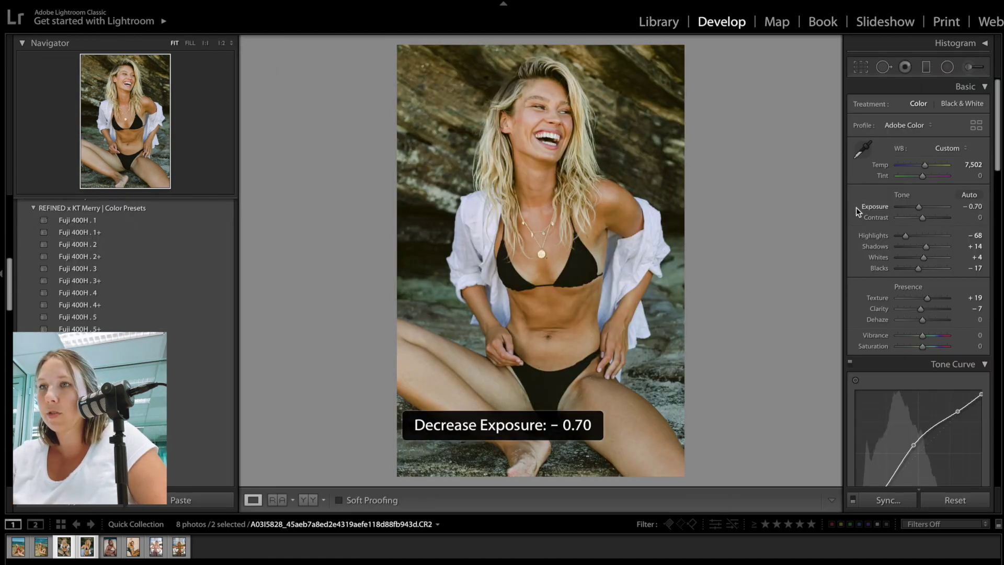
key("equal")
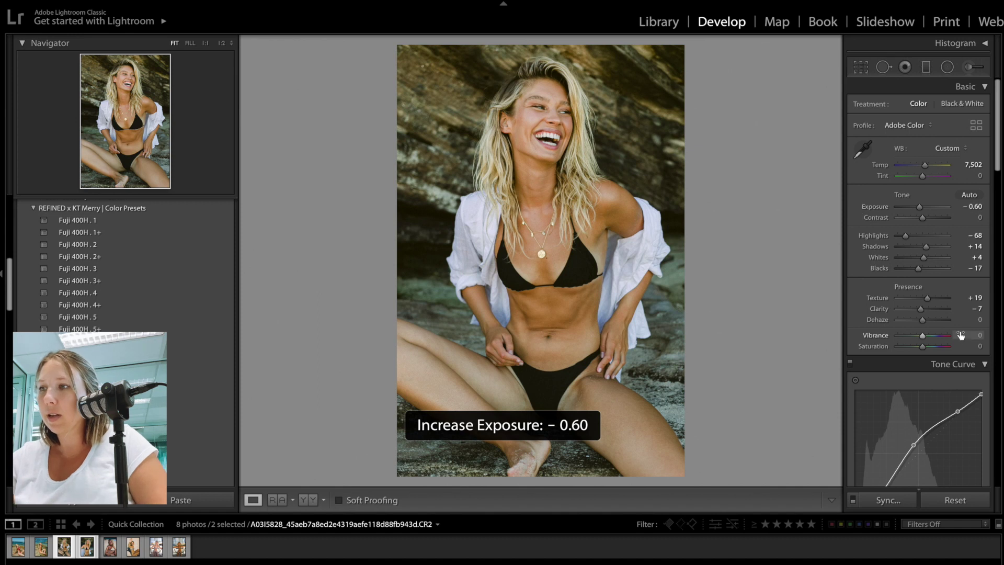
left_click(969, 349)
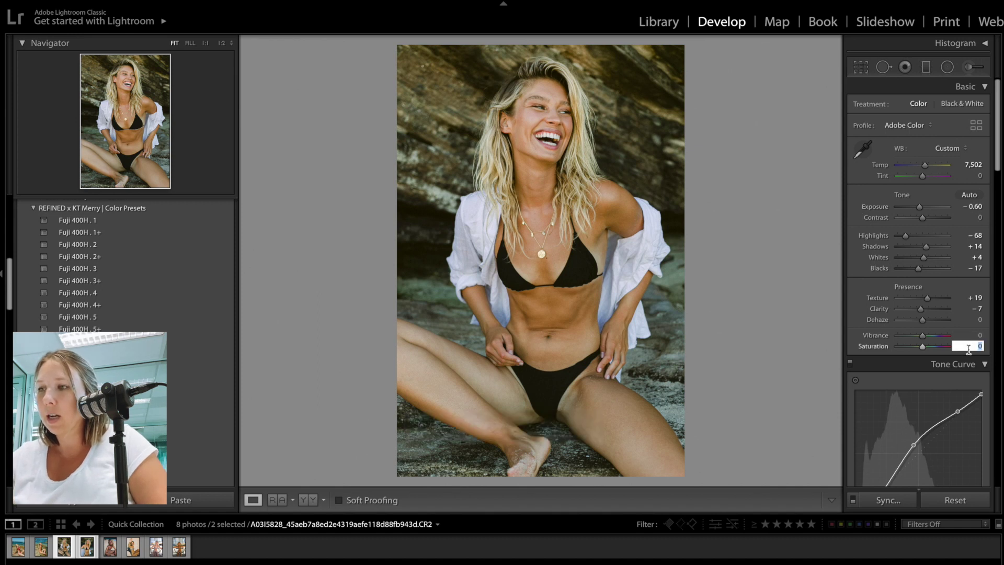
mouse_move(925, 334)
left_mouse_down()
mouse_move(943, 334)
mouse_move(930, 338)
left_mouse_up()
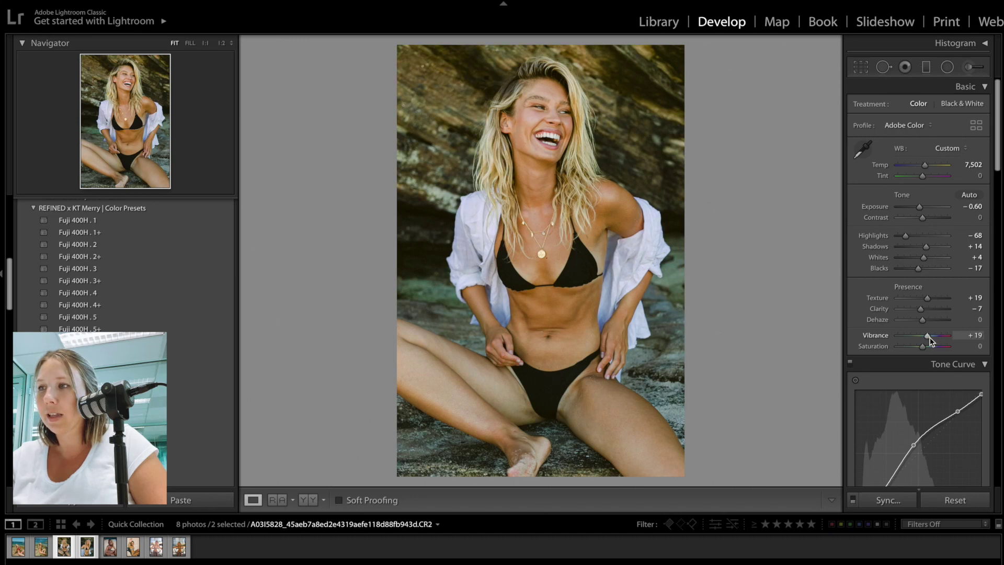
Step: Warm the black bikini photo's temperature to 7,942 and compare it side by side with the film scan
left_click(975, 165)
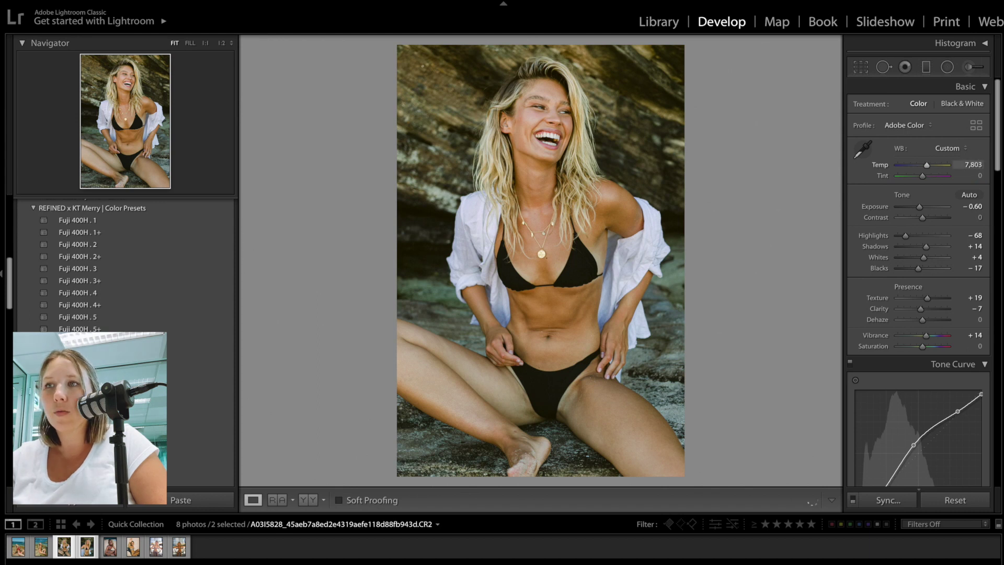
left_click(967, 164)
key("Down")
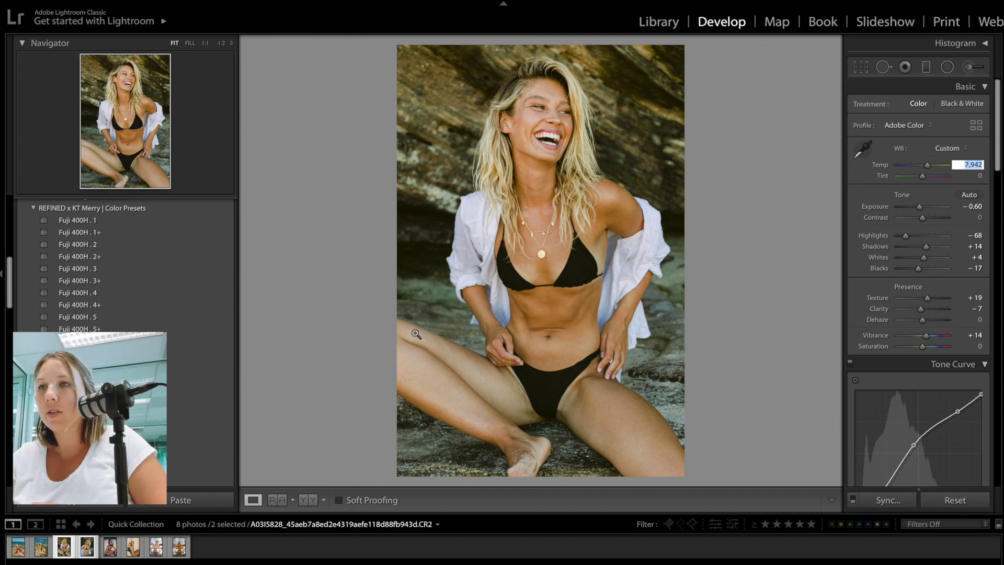
key("n")
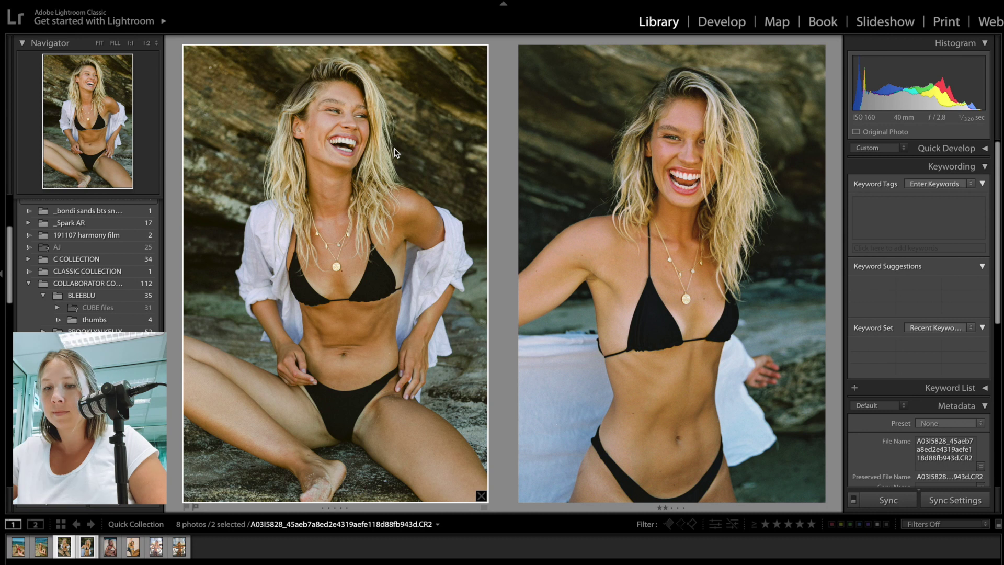
Step: Reset the black bikini photo's vibrance to 0 and lower its exposure to -0.80
key("d")
scroll(949, 200, "up", 3)
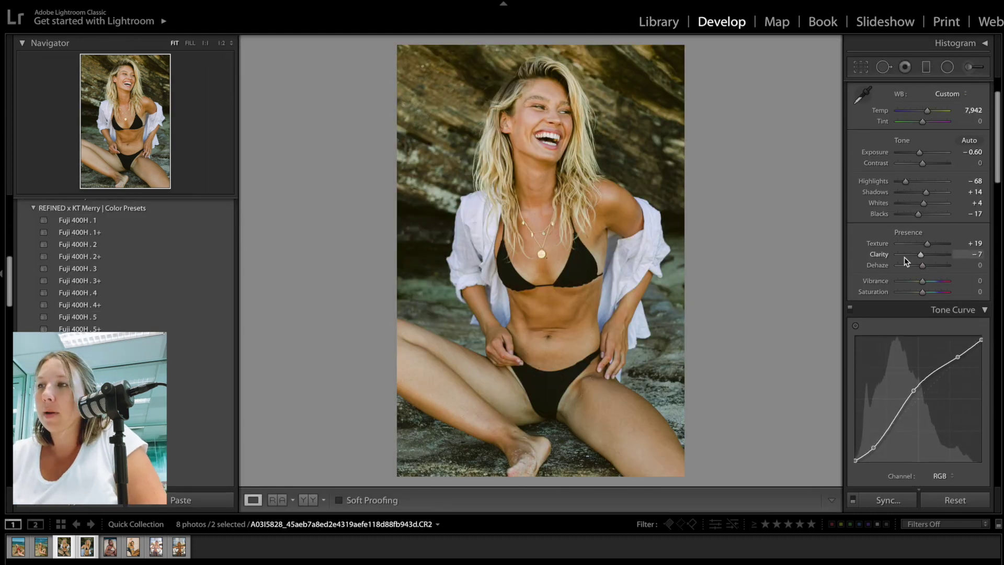
scroll(905, 257, "up", 3)
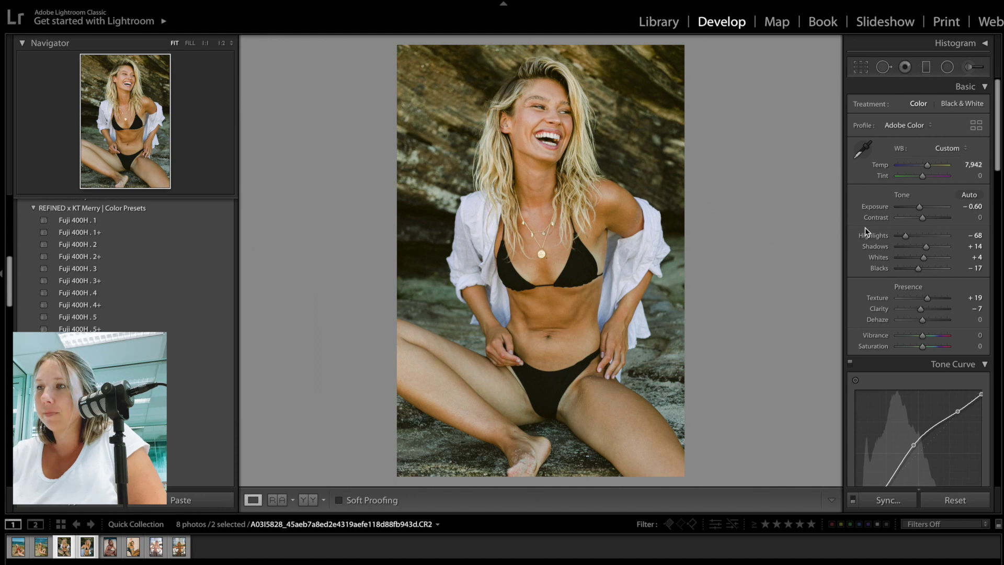
key("Down")
key("Down")
key("Up")
key("Down")
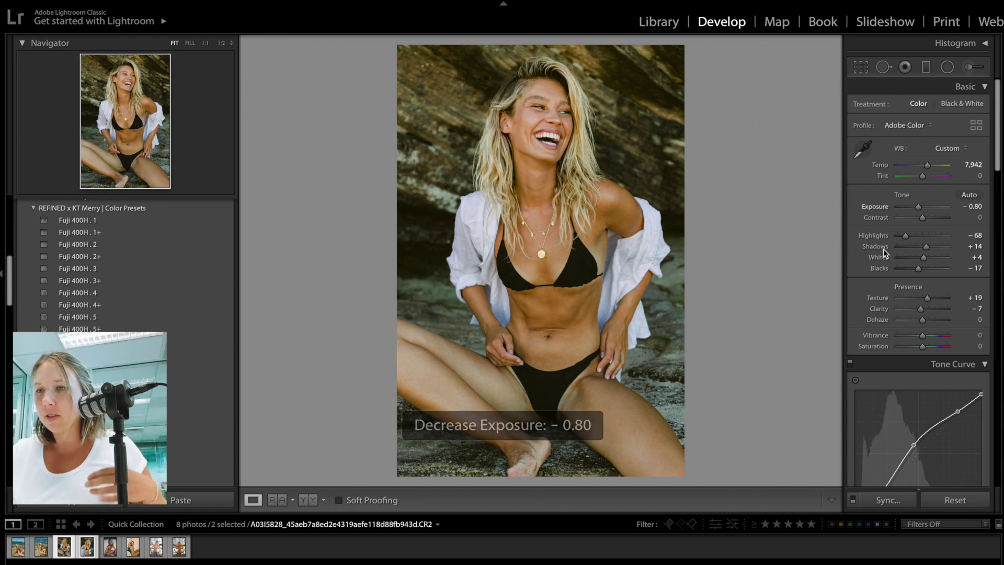
Step: Set the black bikini photo's grain amount to 33 and check it at 1:1 on the face
scroll(909, 334, "down", 10)
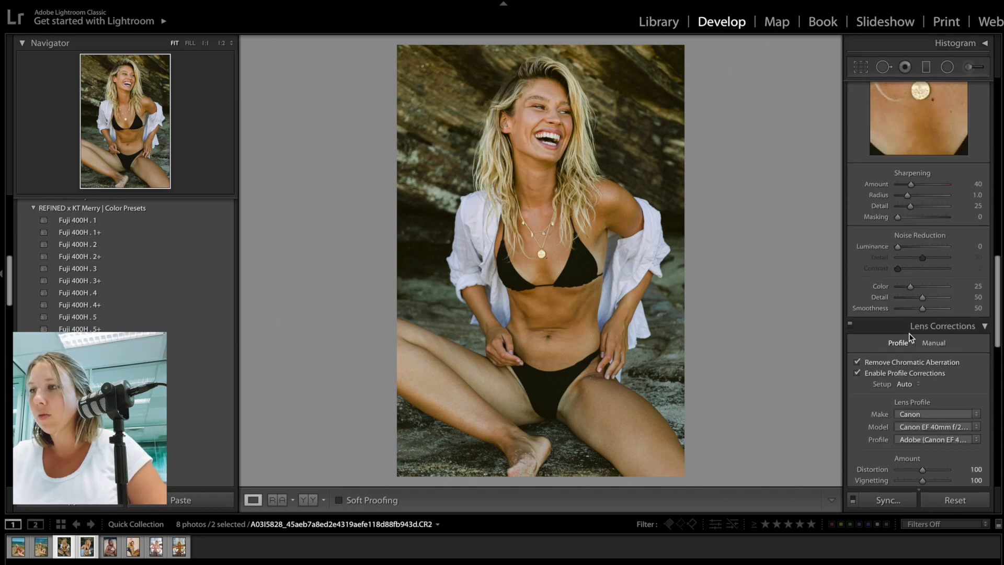
scroll(909, 334, "down", 6)
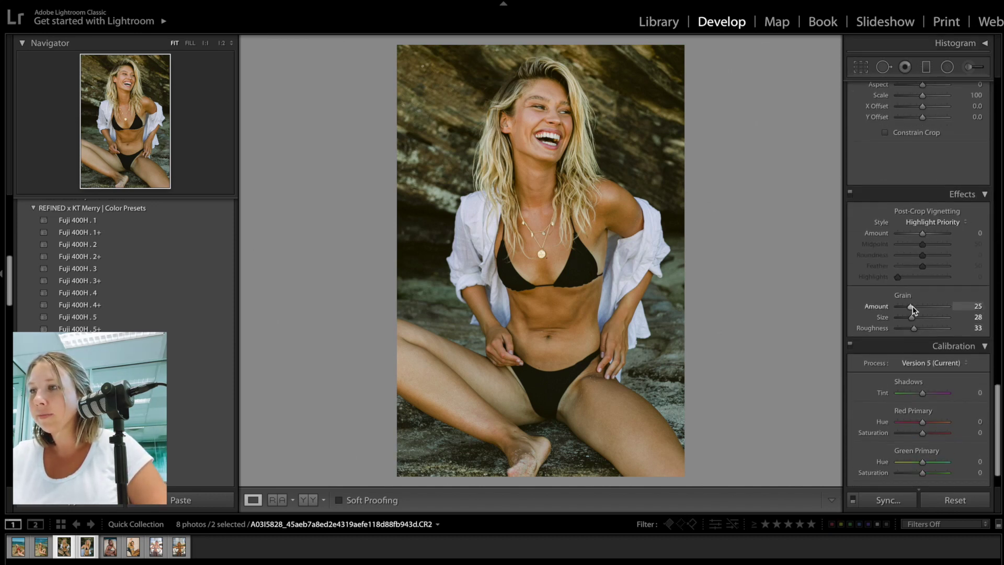
left_click_drag(913, 306, 916, 304)
left_click(580, 128)
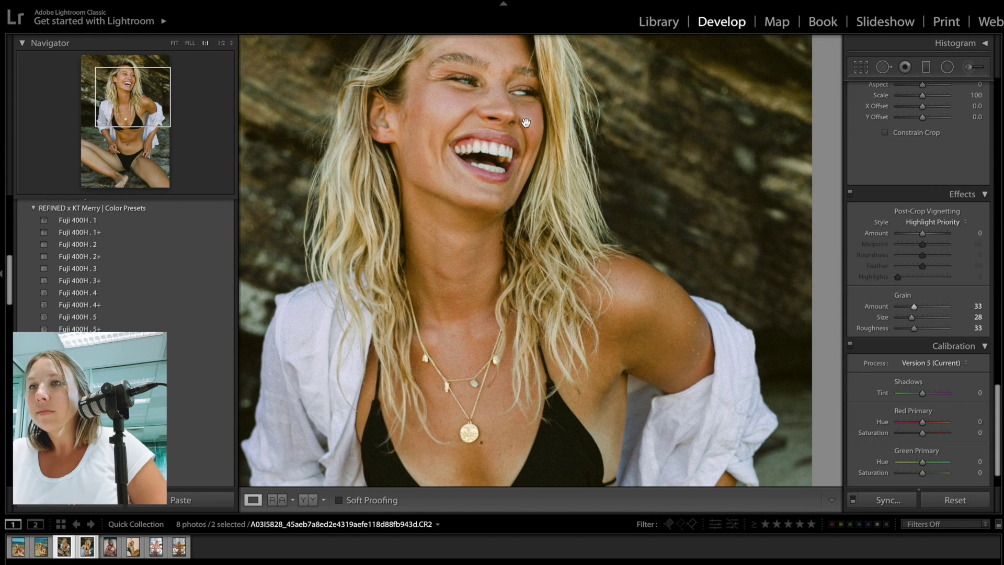
left_click(487, 93)
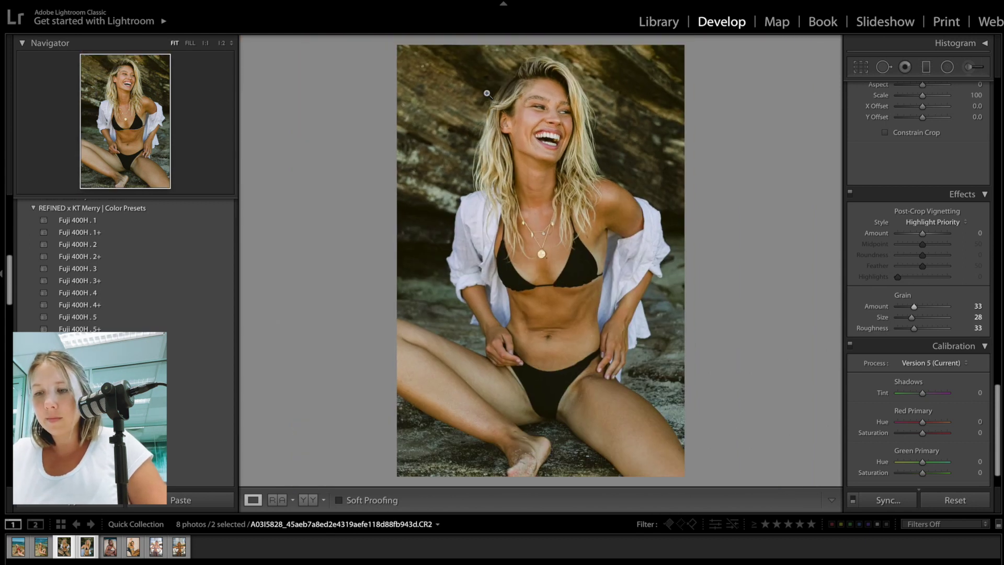
Step: Set the black bikini photo's tint to +7 and compare the photo side by side with the film scan
key("c")
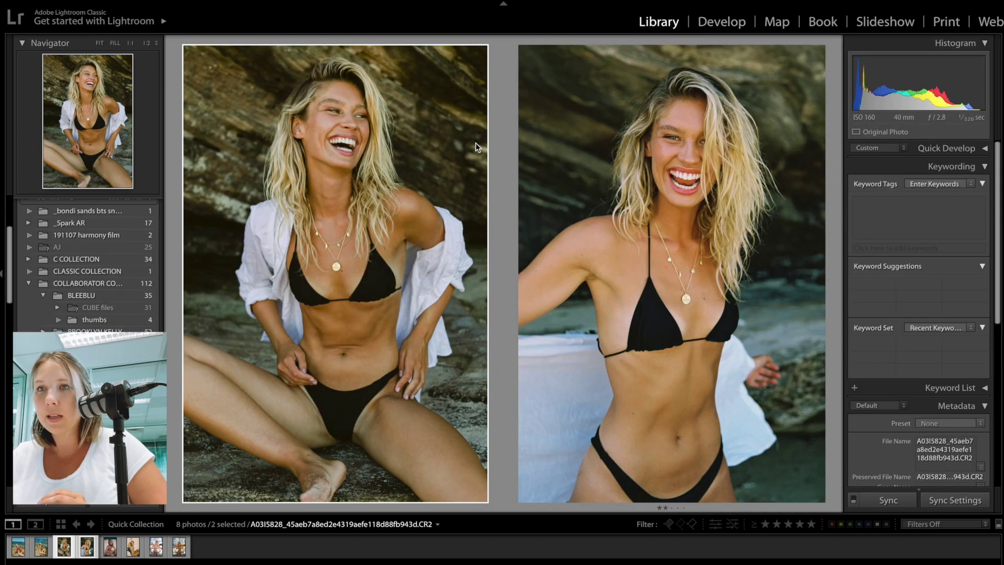
key("d")
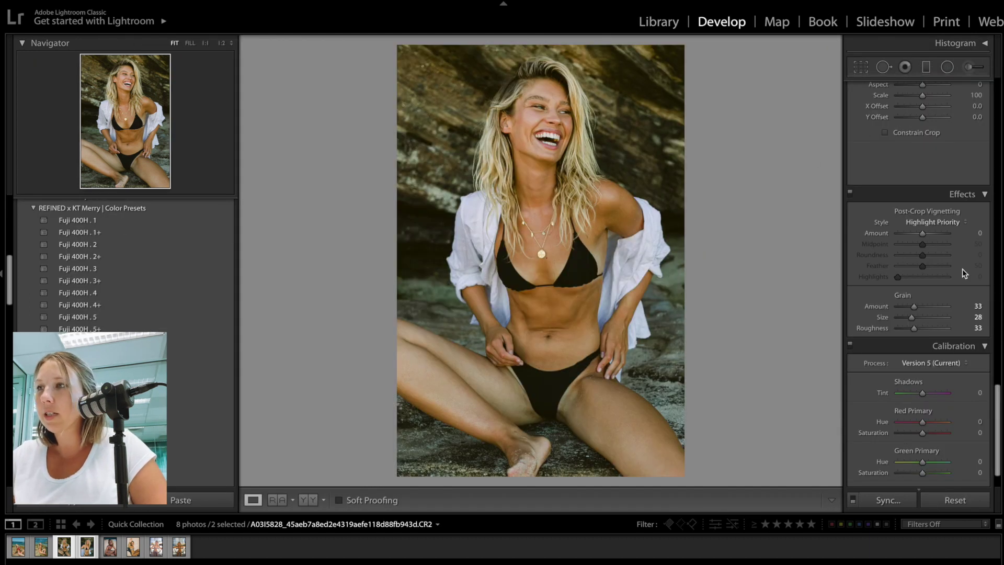
scroll(964, 273, "up", 15)
left_click(979, 166)
key("Tab")
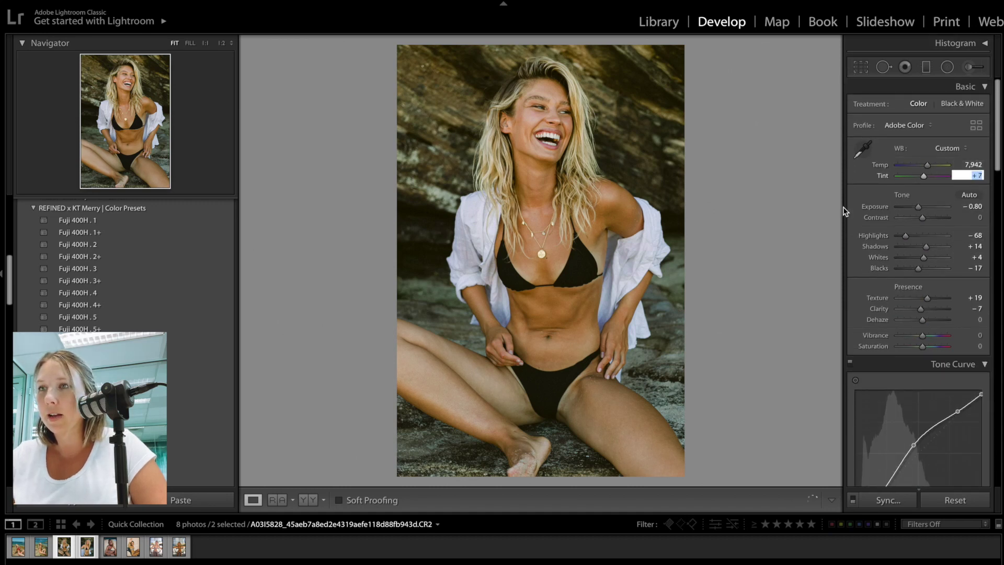
type("7")
key("Return")
key("n")
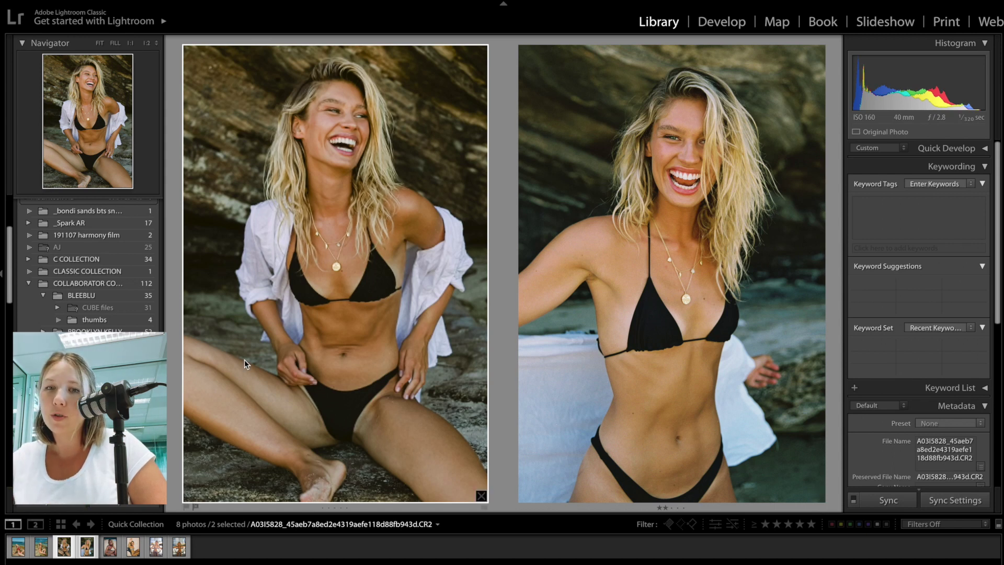
Step: Apply the Fuji 400H . 4+ preset to the seated purple bikini photo and check it against the film scan beside it
left_click(110, 548)
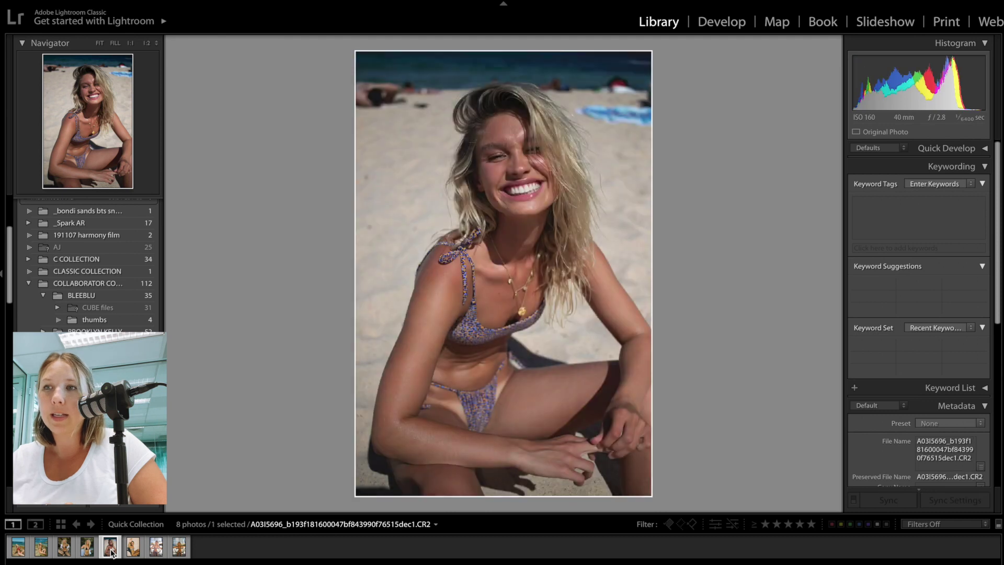
key("d")
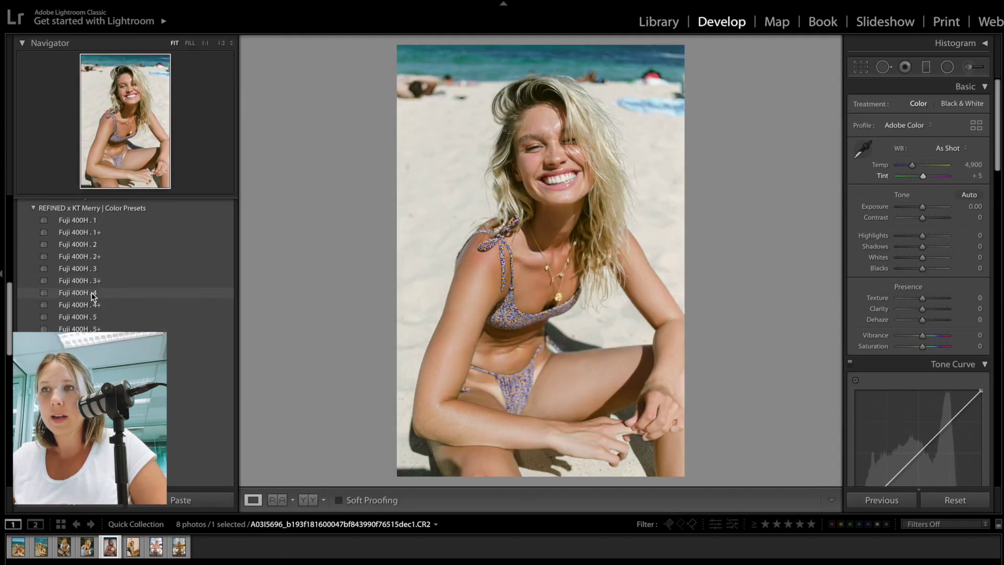
left_click(94, 305)
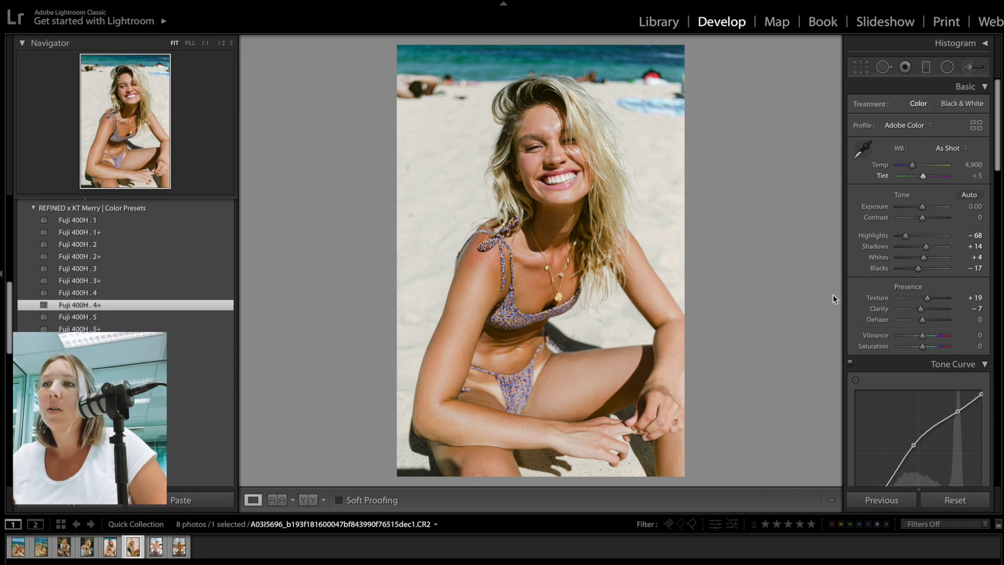
key("Right")
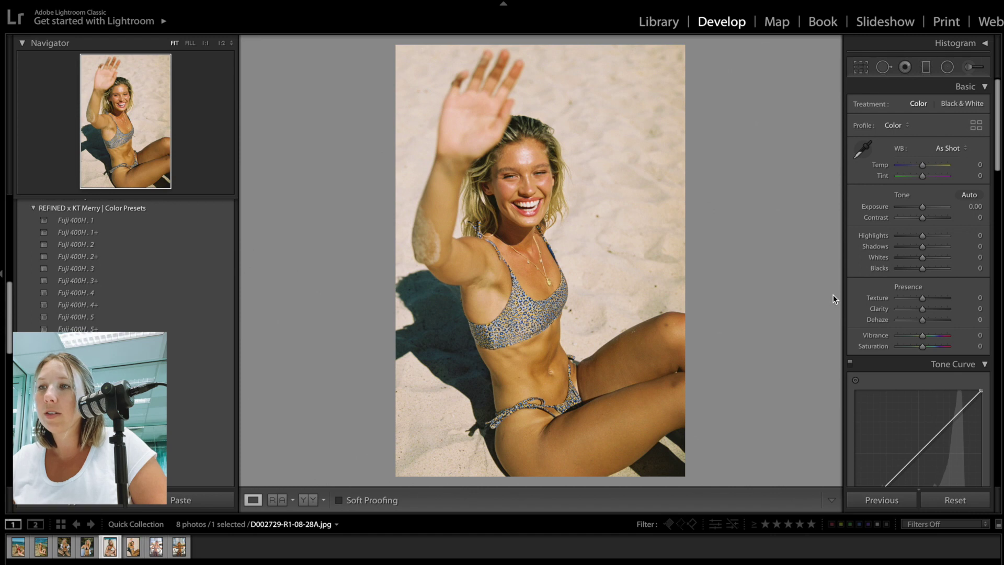
key("Left")
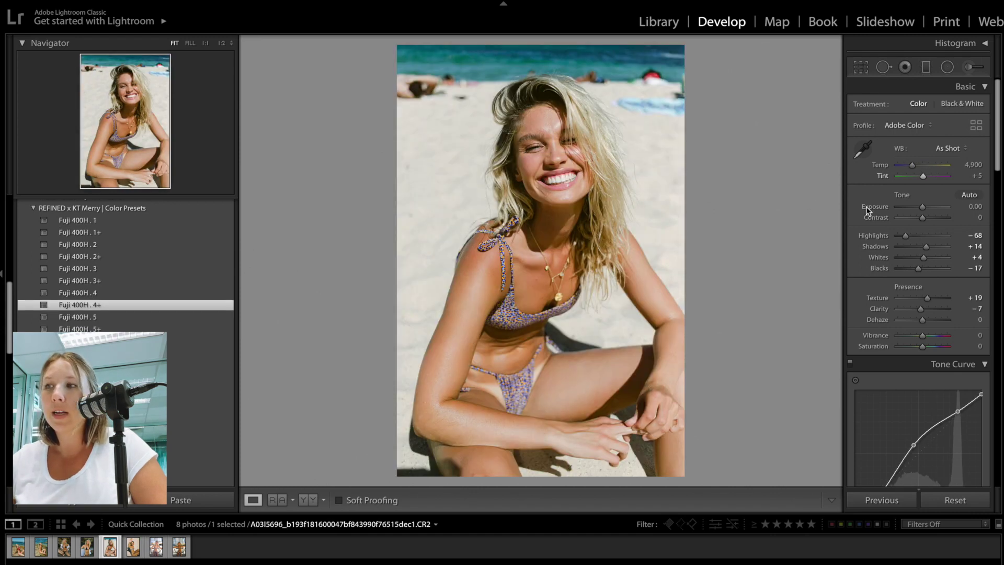
Step: Lower the purple bikini photo's exposure to -0.50 and warm its temperature to 5,948
key("Down")
key("Down")
key("Down")
key("Down")
key("Down")
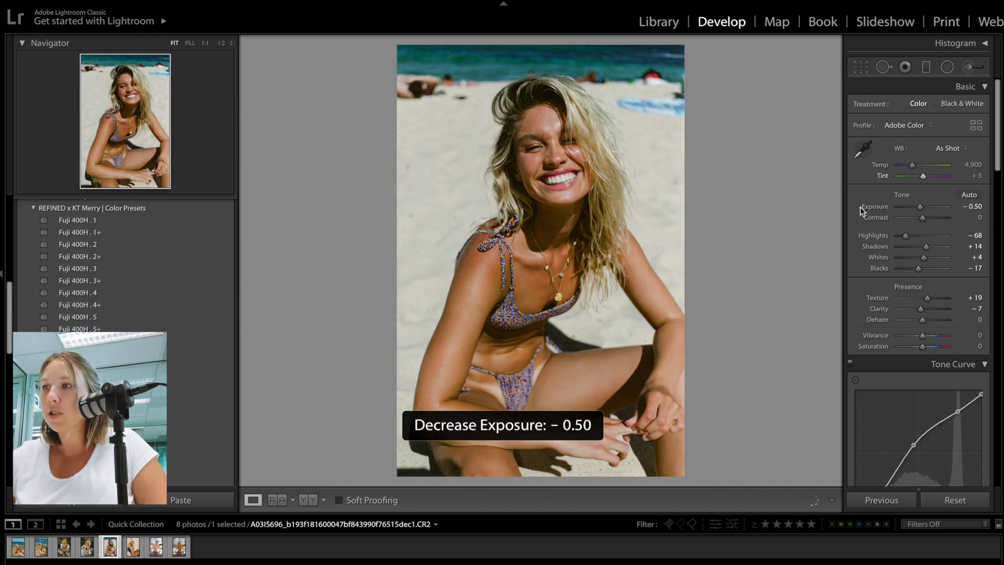
left_click_drag(973, 166, 987, 166)
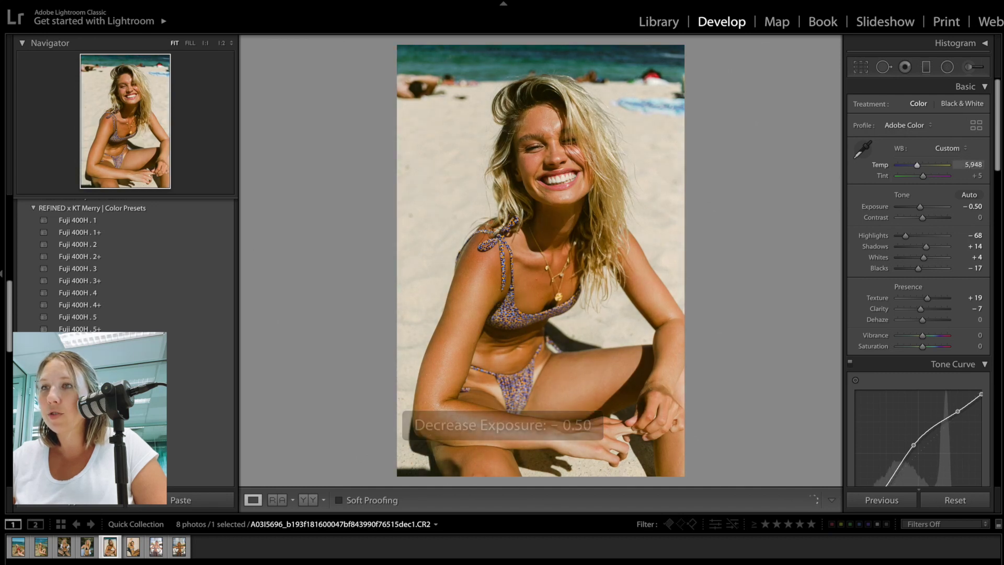
Step: Set the purple bikini photo's exposure to -0.40 and compare it side by side with the waving film scan
left_click(975, 206)
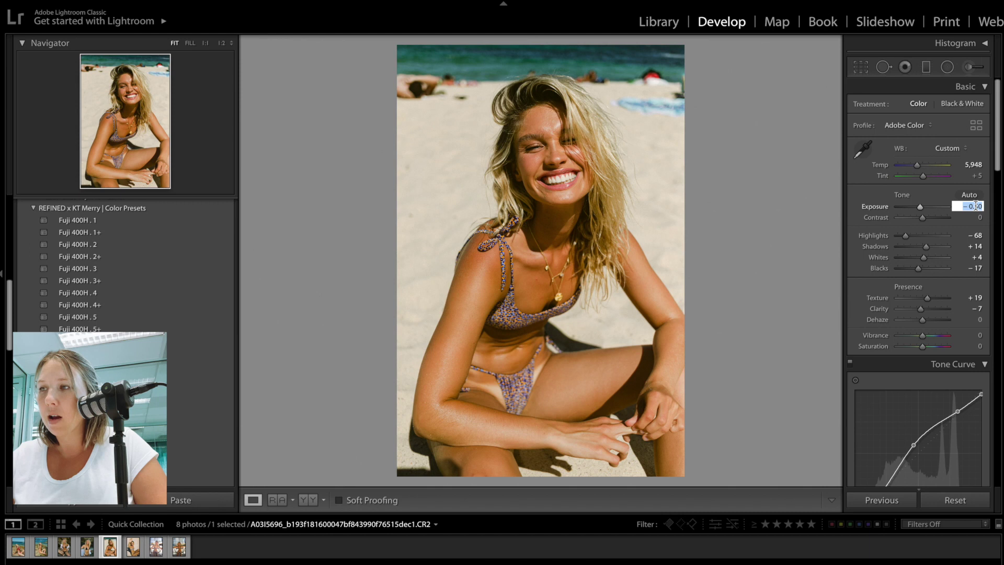
left_click(133, 547, "ctrl")
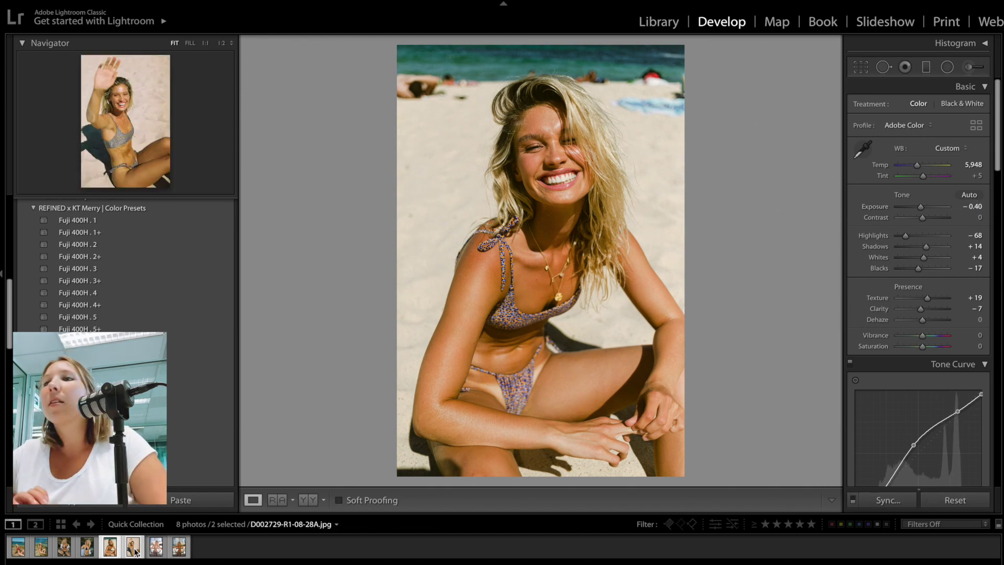
key("n")
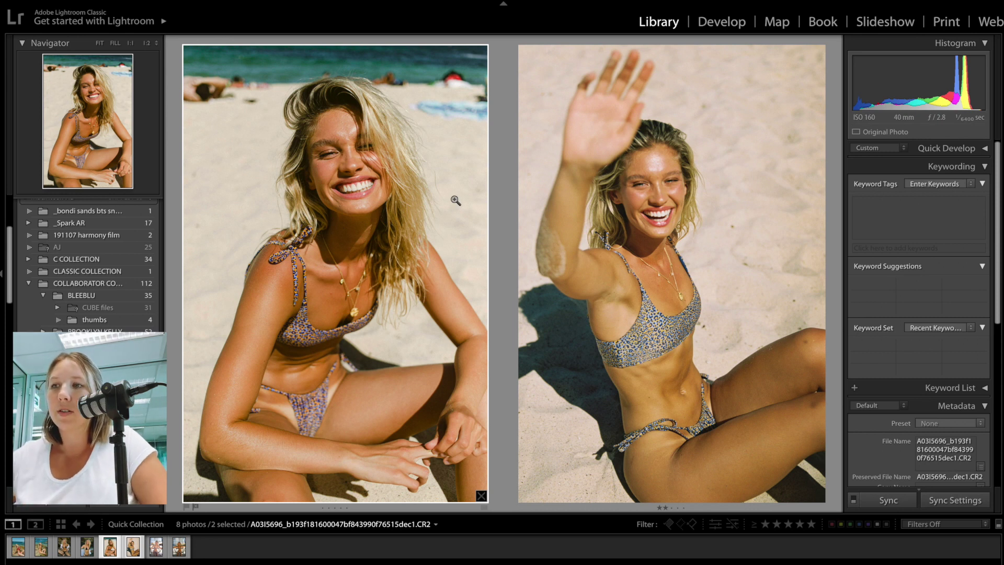
Step: Set the purple bikini photo's tint to 0 and temperature to 5,648, and compare it side by side with the film scan
key("d")
left_click(980, 176)
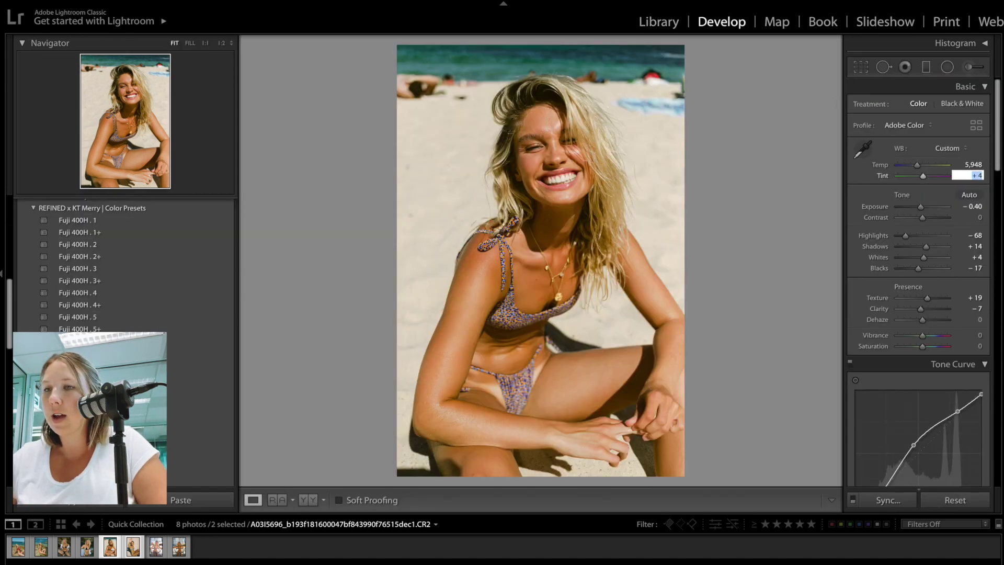
key("Down")
key("Down")
key("Down")
key("Up")
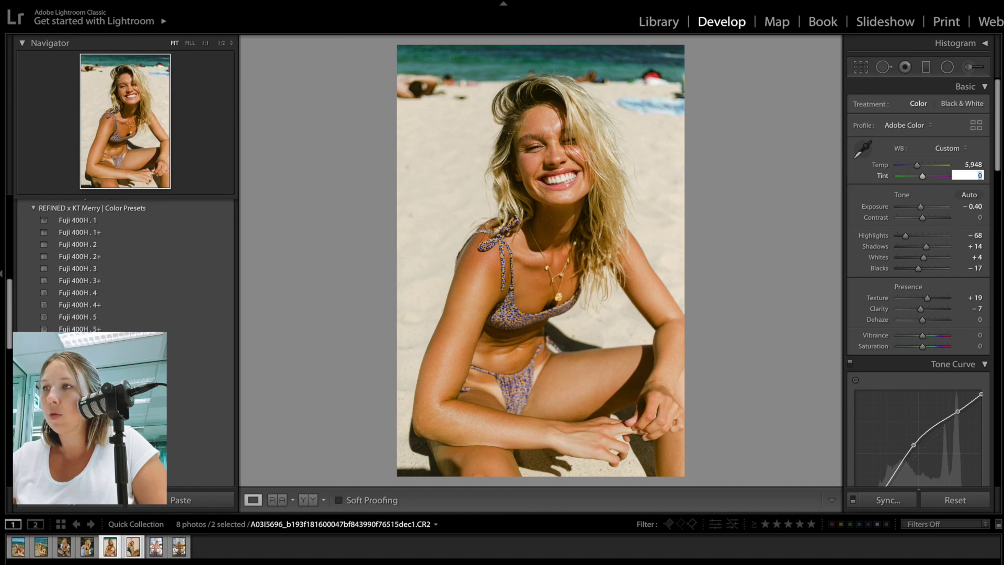
left_click(973, 165)
key("Down")
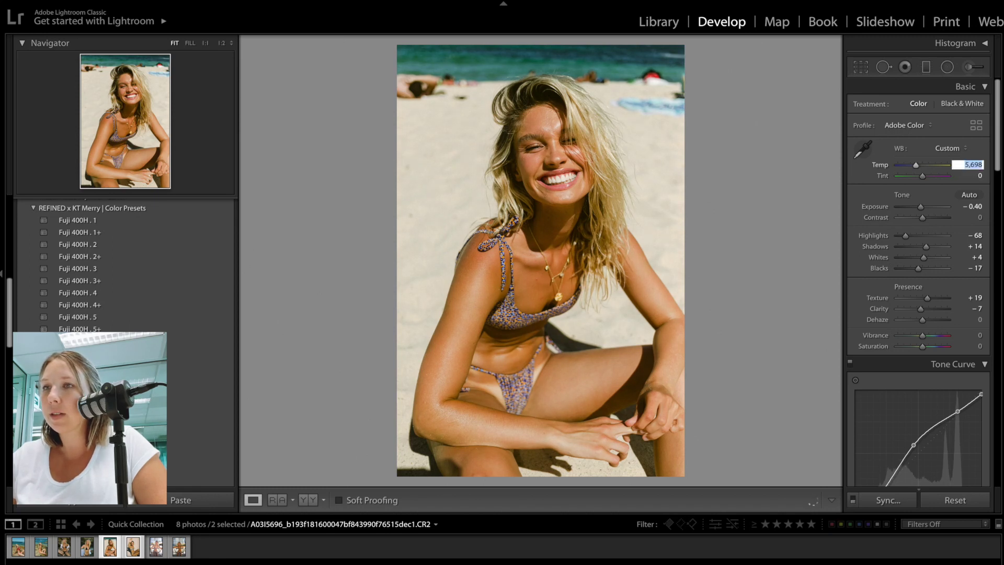
left_click(986, 150)
key("c")
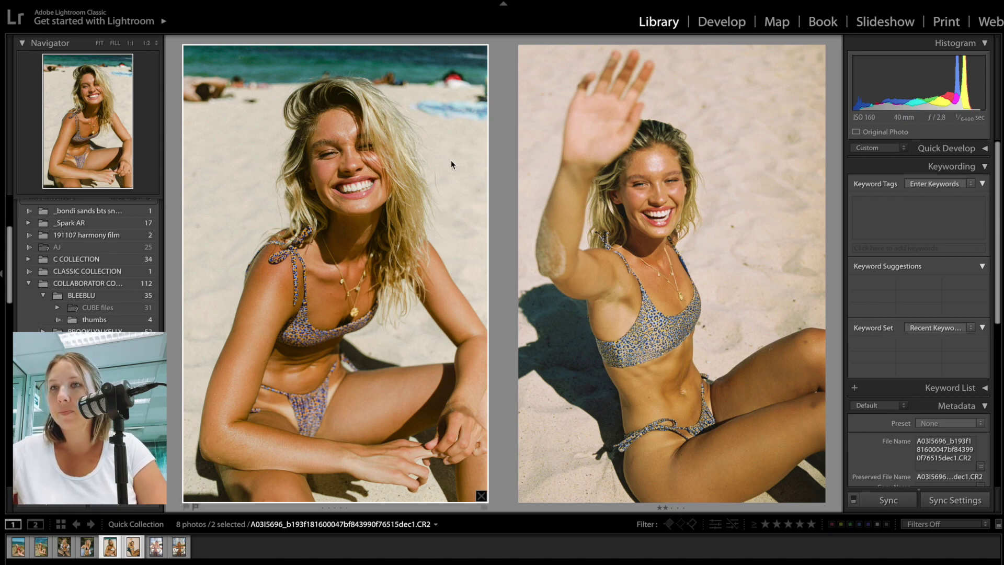
Step: Raise the purple bikini photo's tint to +11 and set its temperature to 5,758
key("d")
left_click(976, 178)
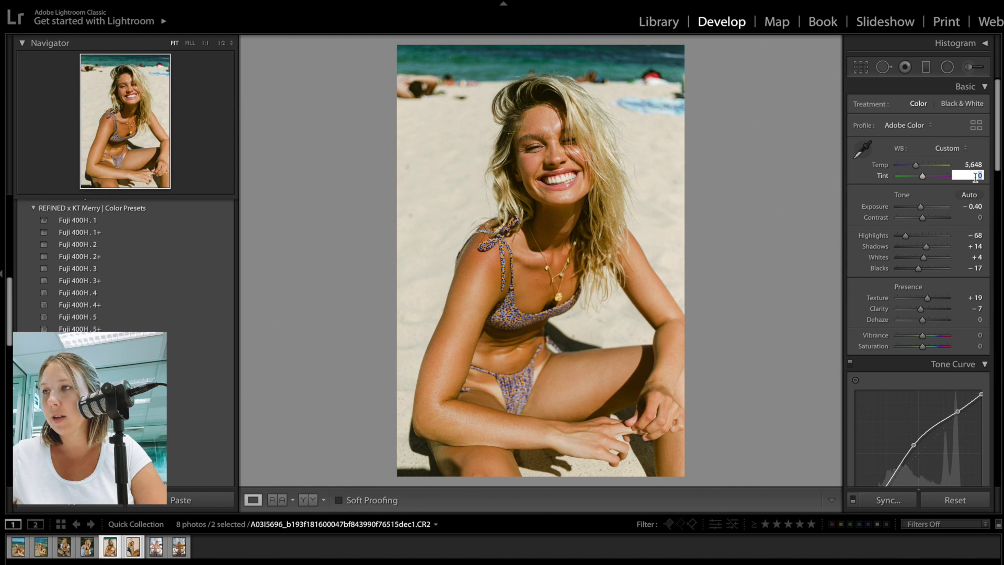
key("Up")
key("Up")
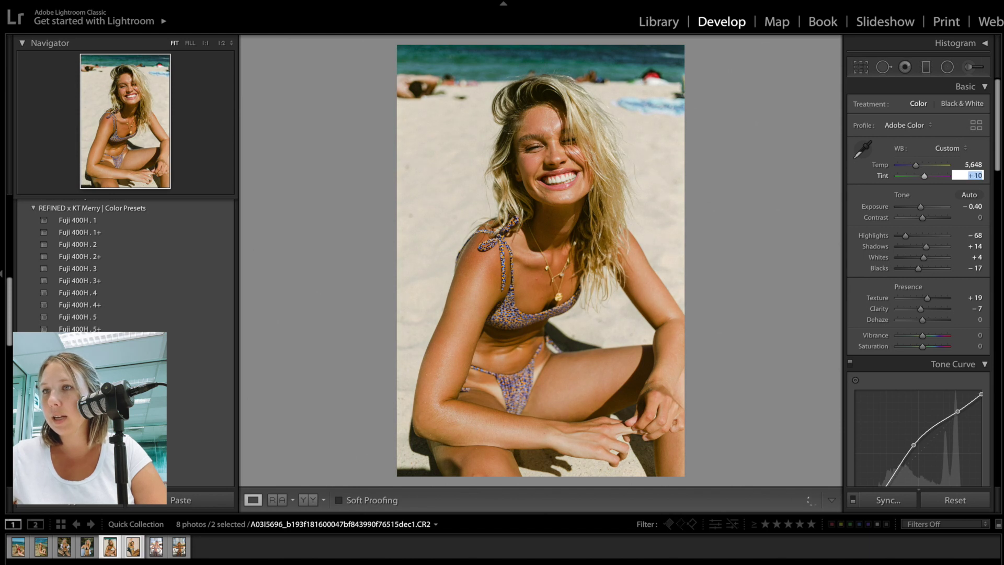
key("shift+Tab")
type("5758")
key("Return")
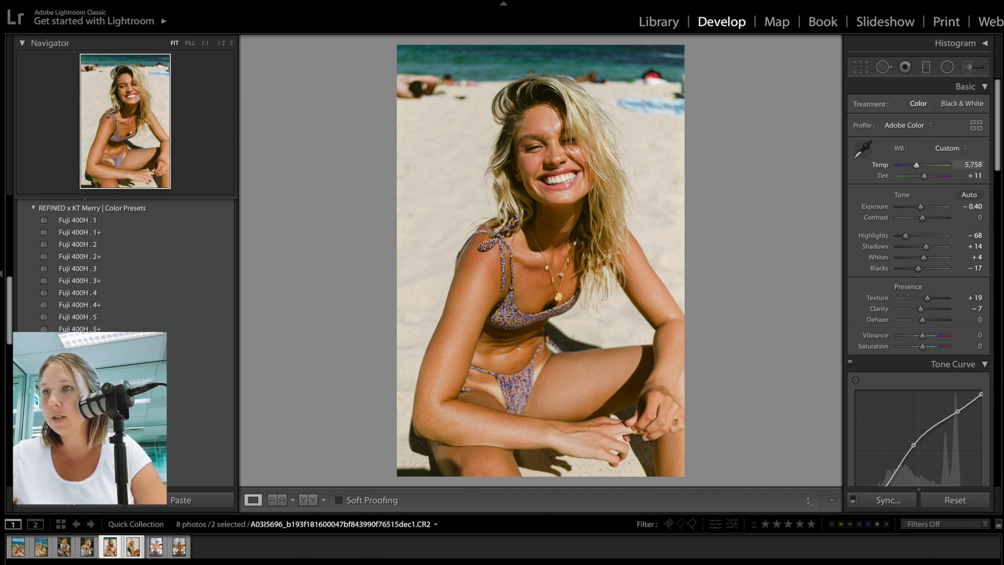
Step: Warm the purple bikini photo's temperature to 6,909
key("Up")
key("Up")
key("Up")
key("Up")
key("Up")
key("Up")
key("Up")
key("Up")
key("Up")
key("Up")
key("Up")
key("Up")
key("Up")
key("Up")
key("Up")
key("Up")
key("Up")
key("Up")
key("Down")
key("Down")
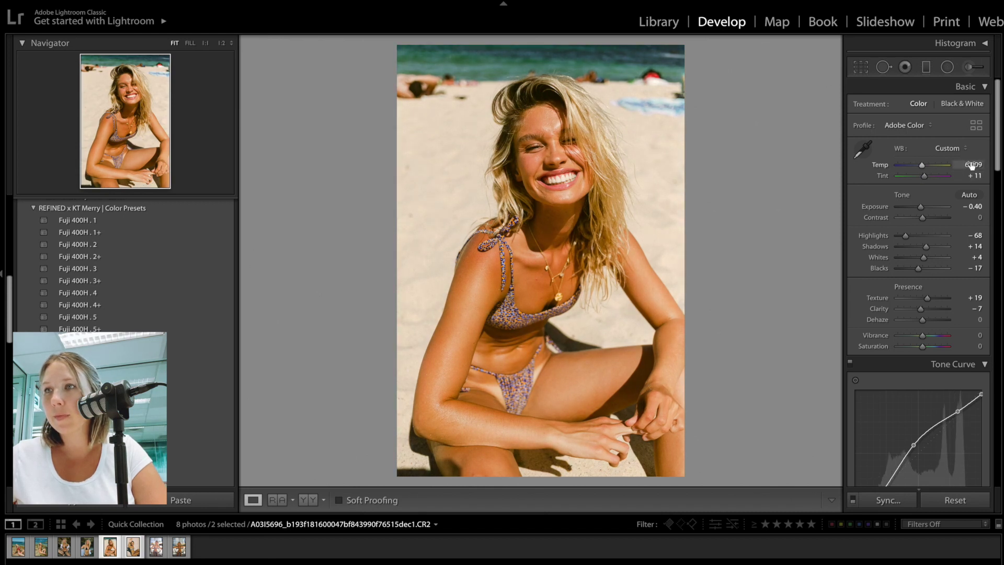
Step: Raise the purple bikini photo's tint to +23
key("Up")
key("Up")
key("Up")
key("Up")
key("Up")
key("Up")
key("Up")
key("Up")
key("Up")
key("Up")
key("Up")
key("Up")
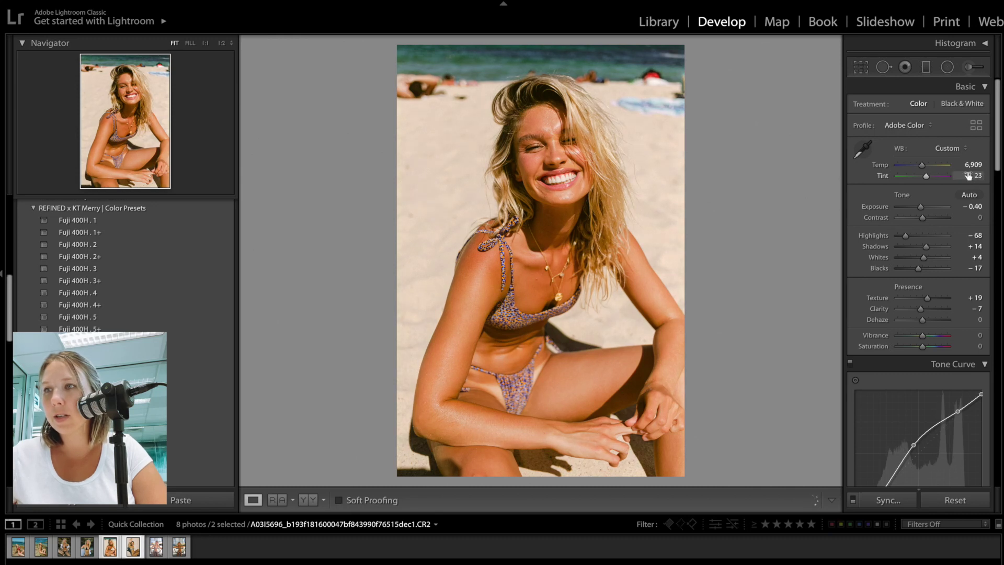
Step: Check the film scan, then lower the purple bikini photo's temperature to 6,787 and its tint to +18
key("Right")
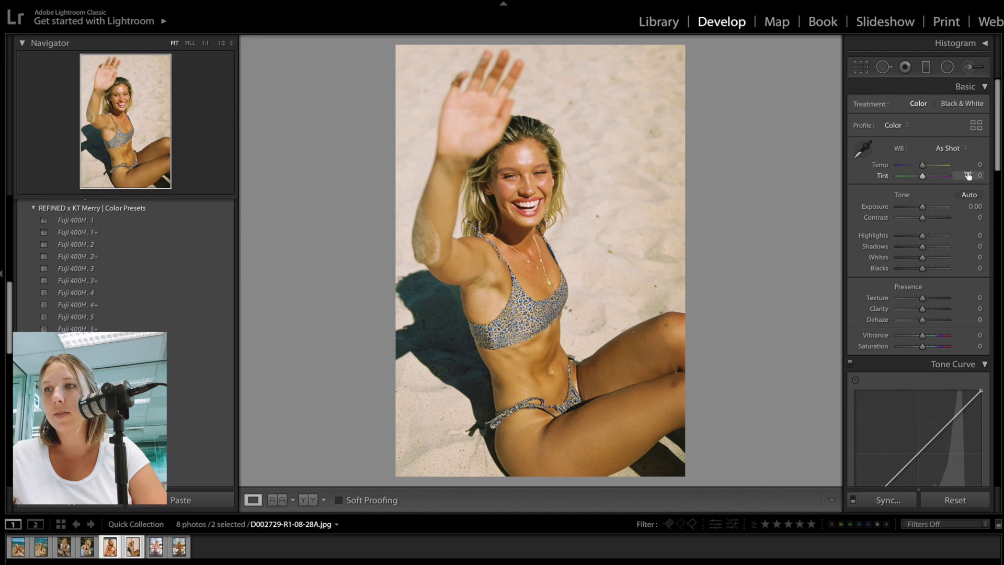
key("Down")
key("Down")
key("Down")
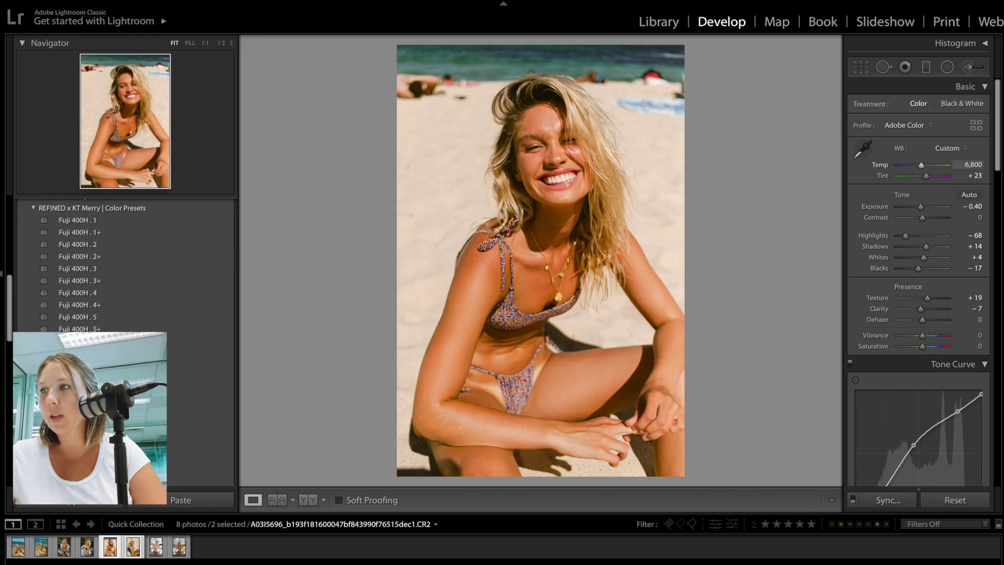
key("Down")
key("Down")
key("Down")
key("Down")
key("Down")
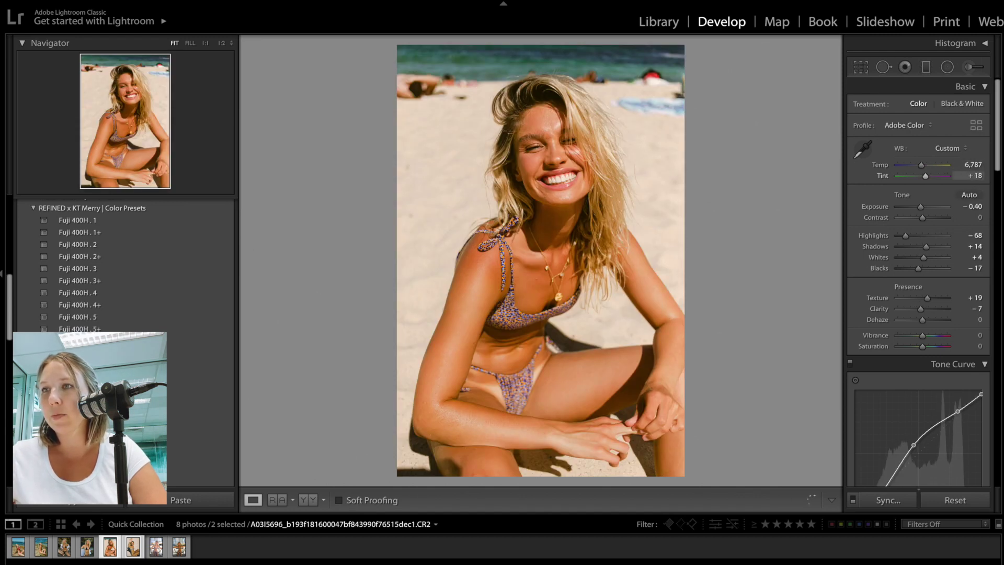
Step: Check the purple bikini photo against the film scan again and reduce its tint to +15
key("Right")
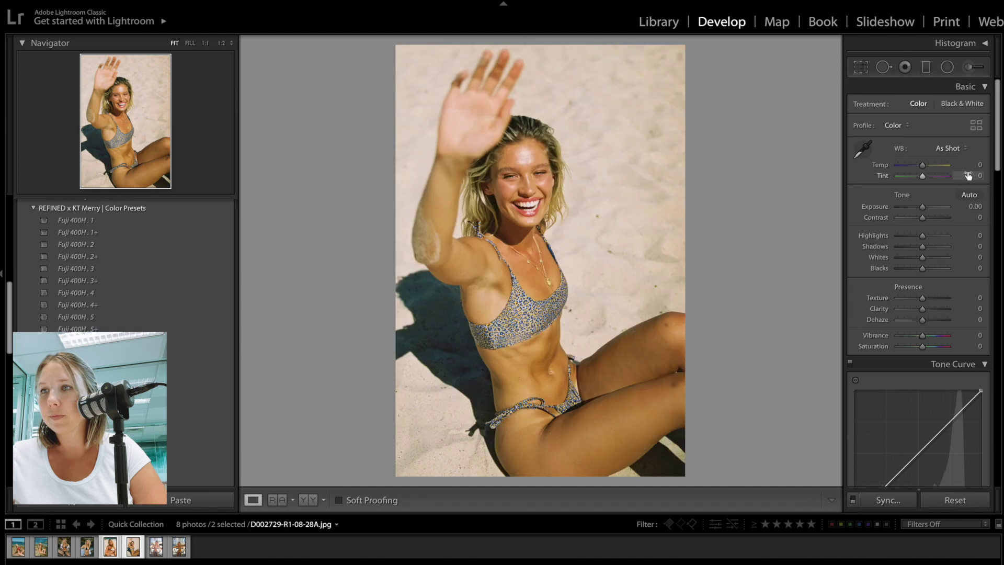
key("Left")
key("Down")
key("Down")
key("Down")
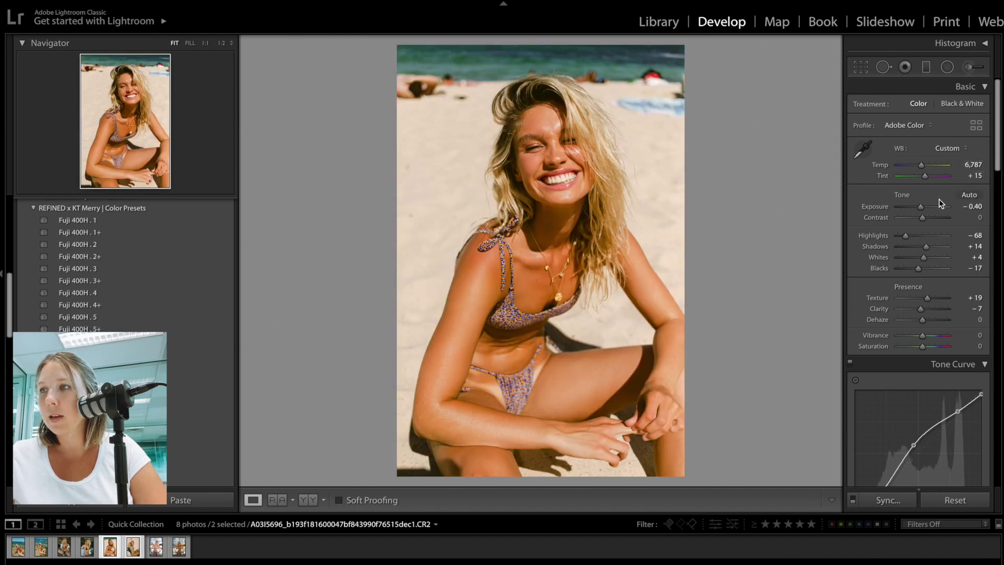
Step: Shift the purple bikini photo's orange hue to +11 in the HSL adjustments
scroll(850, 267, "down", 6)
left_click(860, 259)
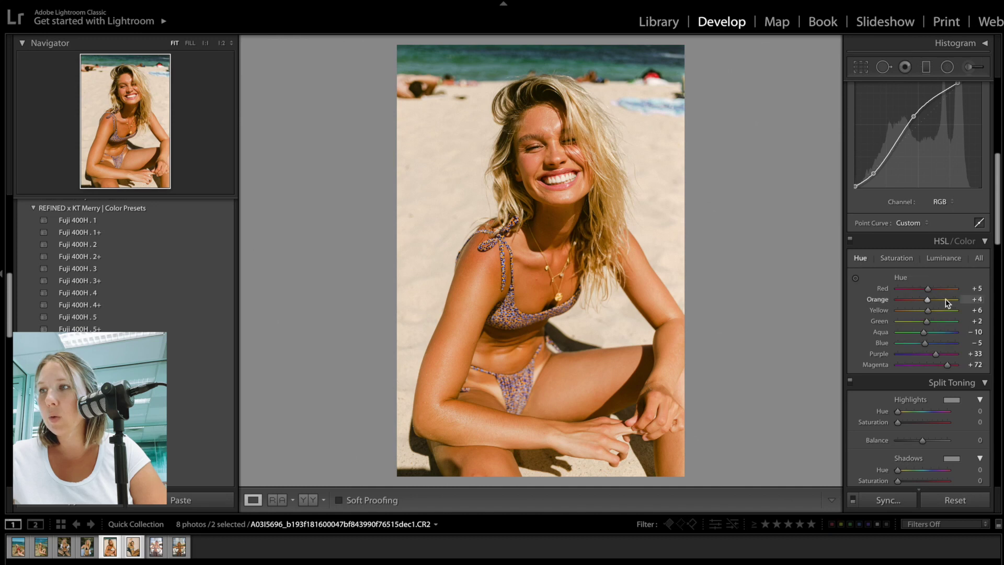
key("Up")
key("Up")
key("Up")
key("Up")
key("Up")
key("Up")
key("Up")
key("Up")
key("Up")
key("Up")
key("Up")
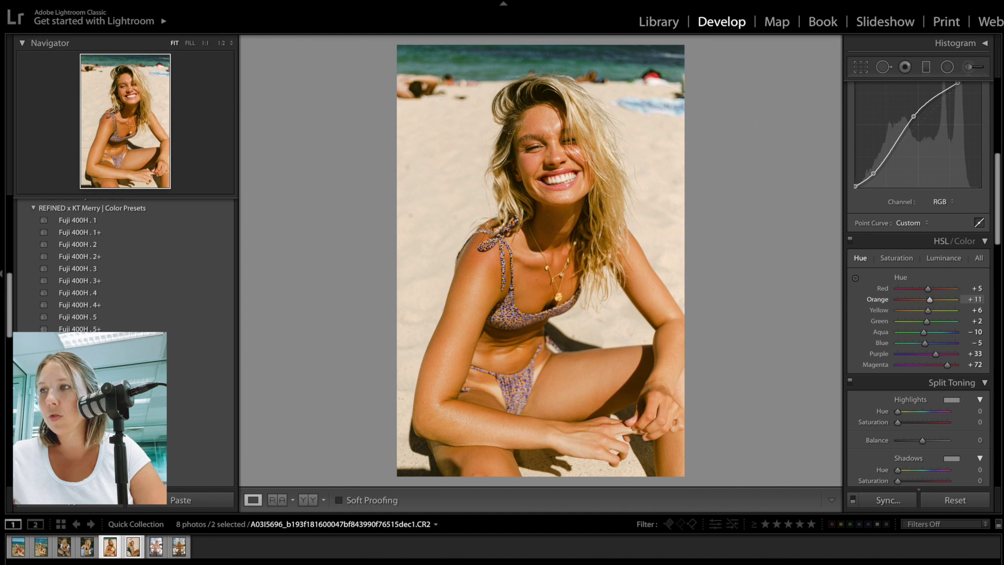
Step: Reduce the purple bikini photo's orange saturation, check it against the film scan, and settle the value at -7
left_click(897, 258)
key("Down")
key("Down")
key("Down")
key("Down")
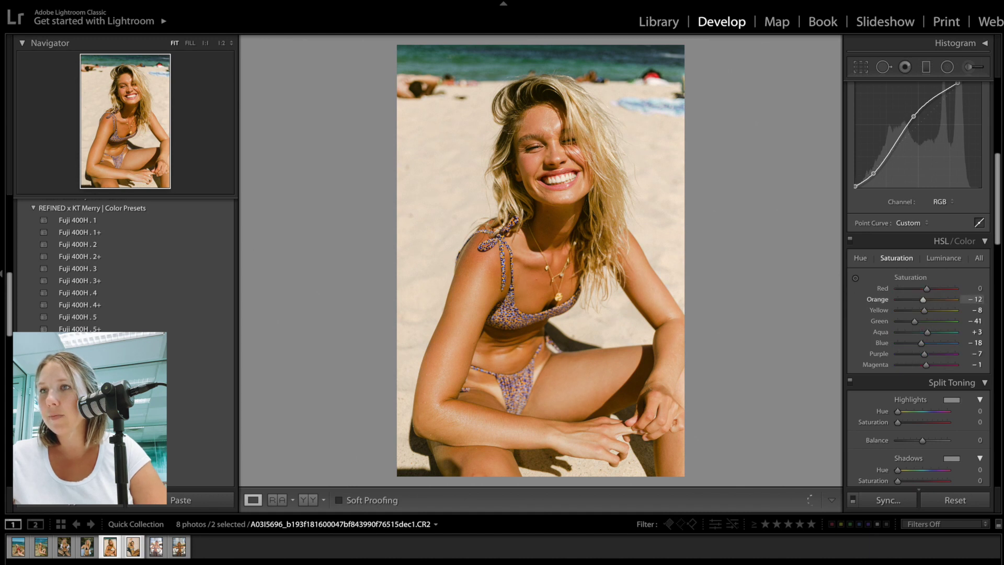
key("Right")
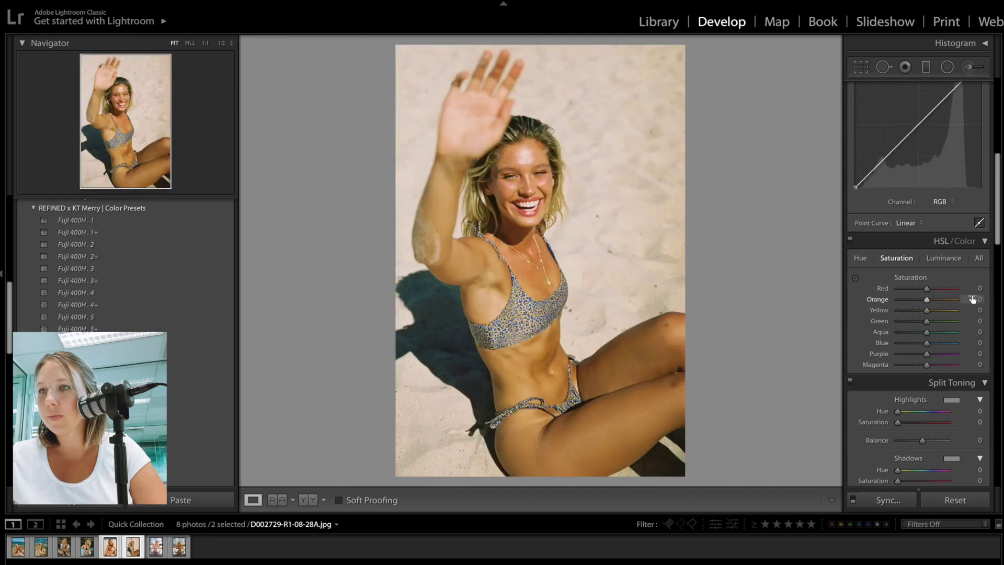
key("Right")
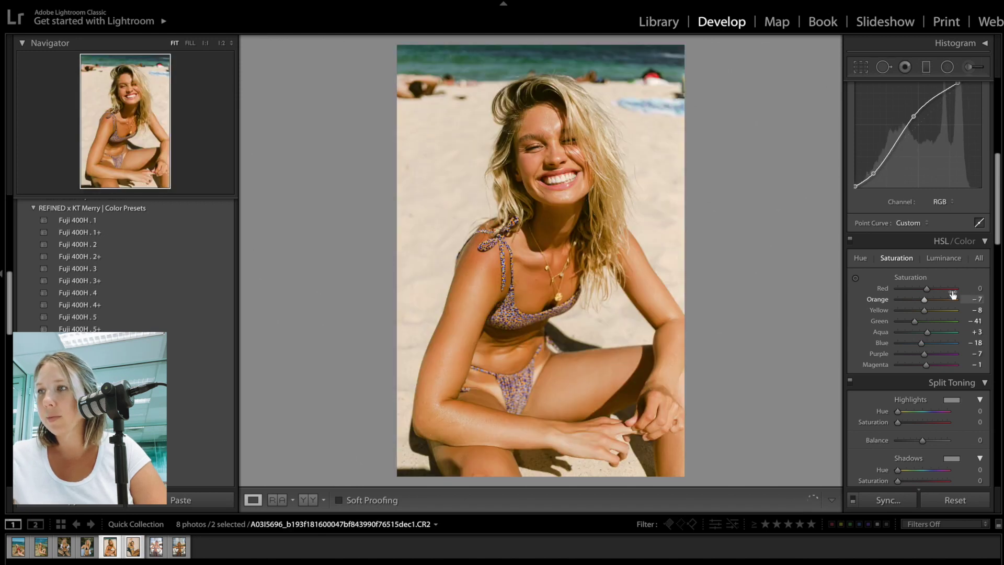
Step: Set the purple bikini photo's orange hue to +15 and switch to the film scan for comparison
left_click(858, 258)
left_click_drag(970, 299, 975, 299)
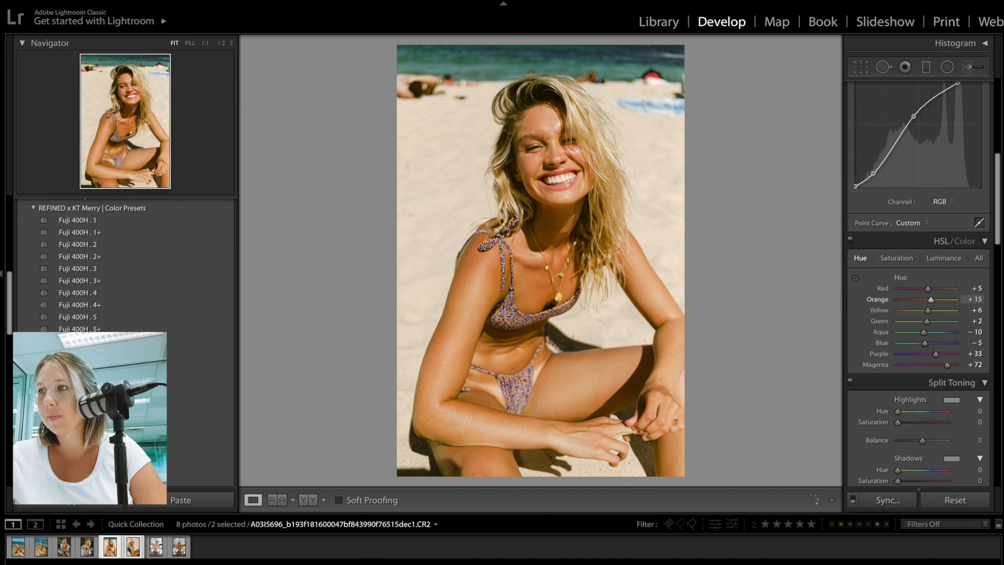
key("Right")
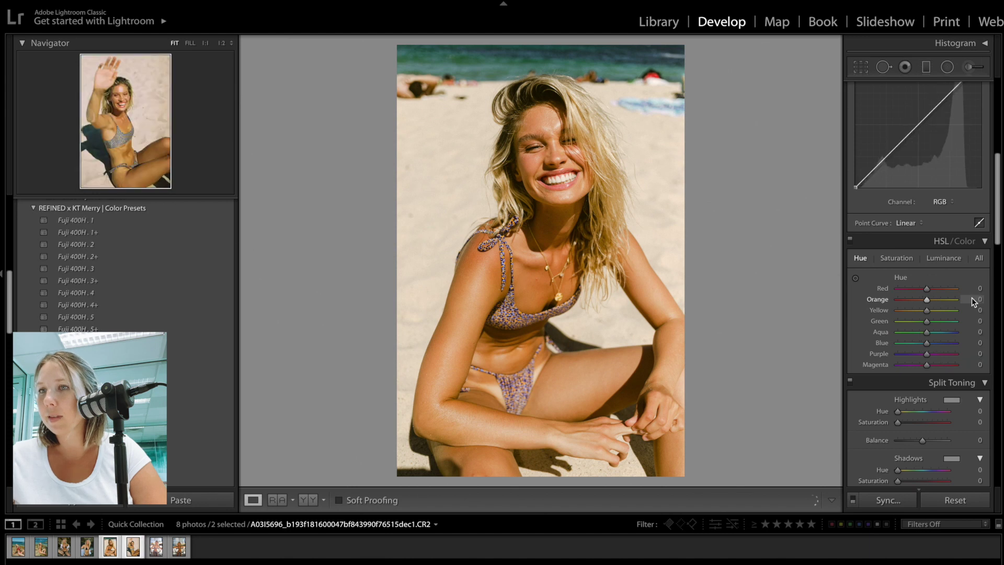
Step: Set the purple bikini photo's yellow hue to +44 in the HSL adjustments, checking it against the film scan
key("Left")
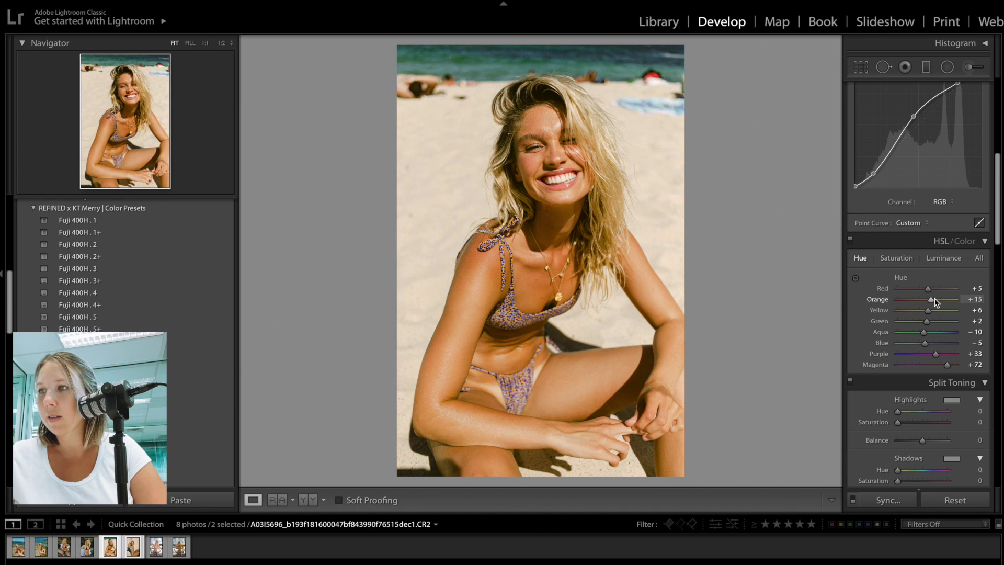
left_click_drag(928, 310, 938, 311)
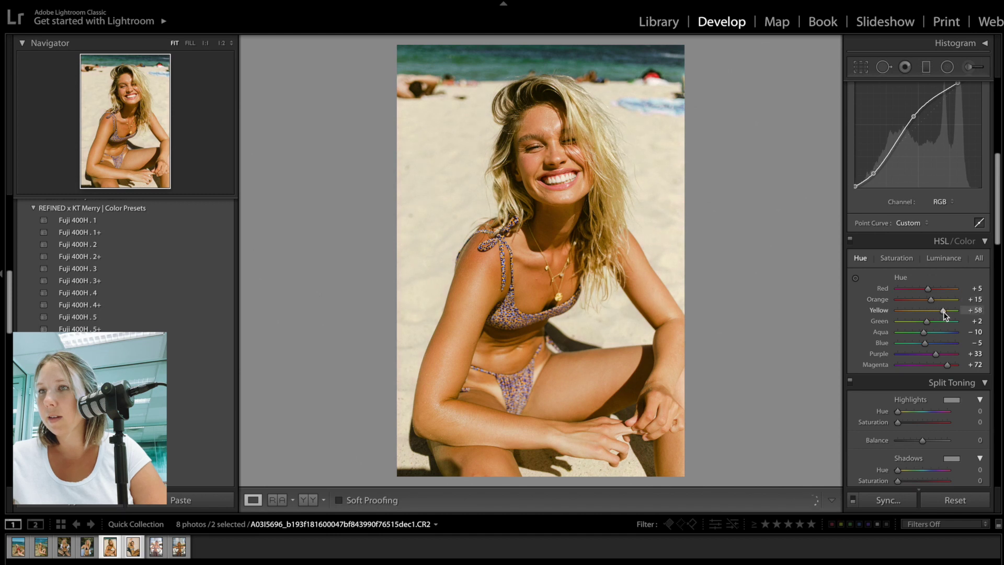
left_click_drag(949, 312, 940, 314)
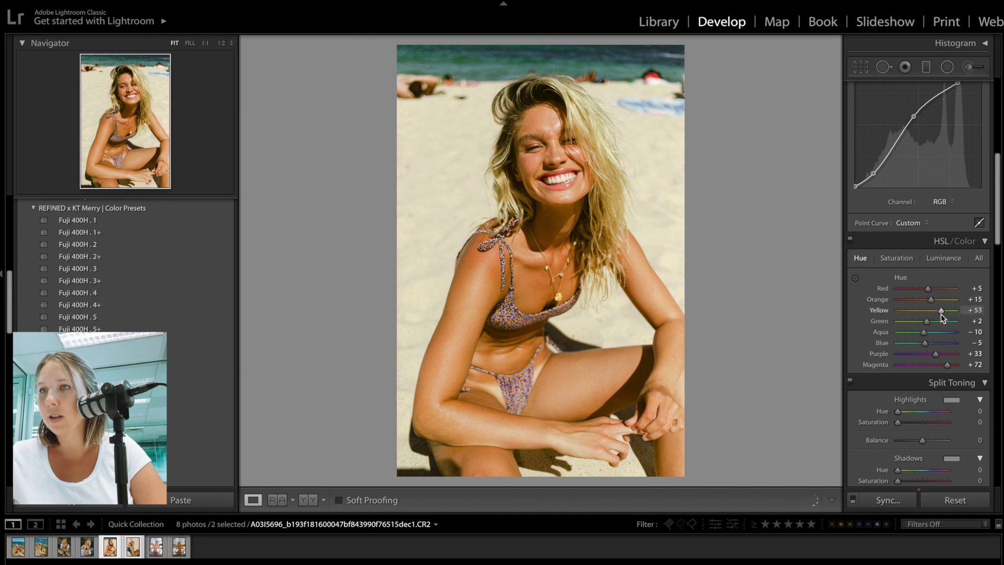
key("Right")
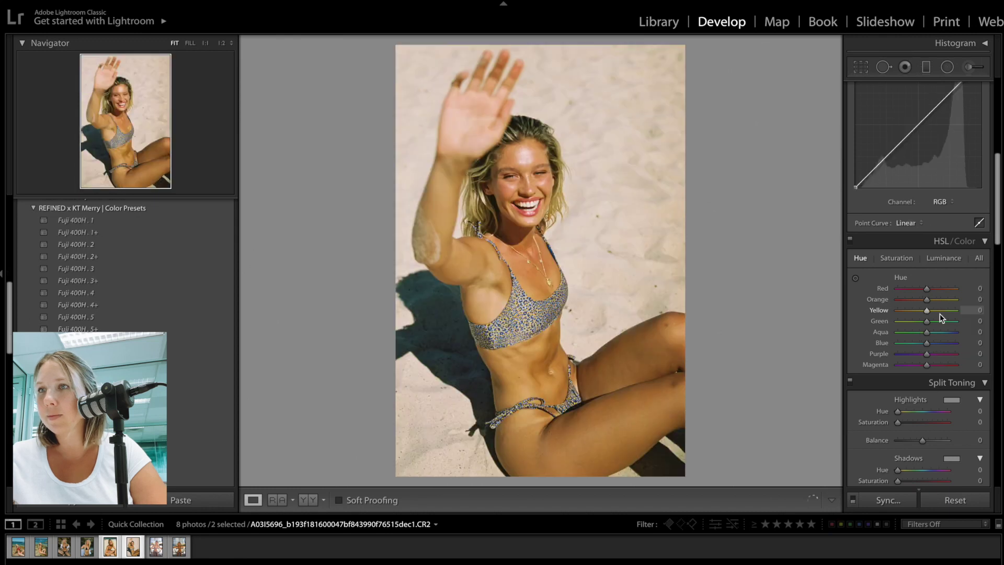
key("Left")
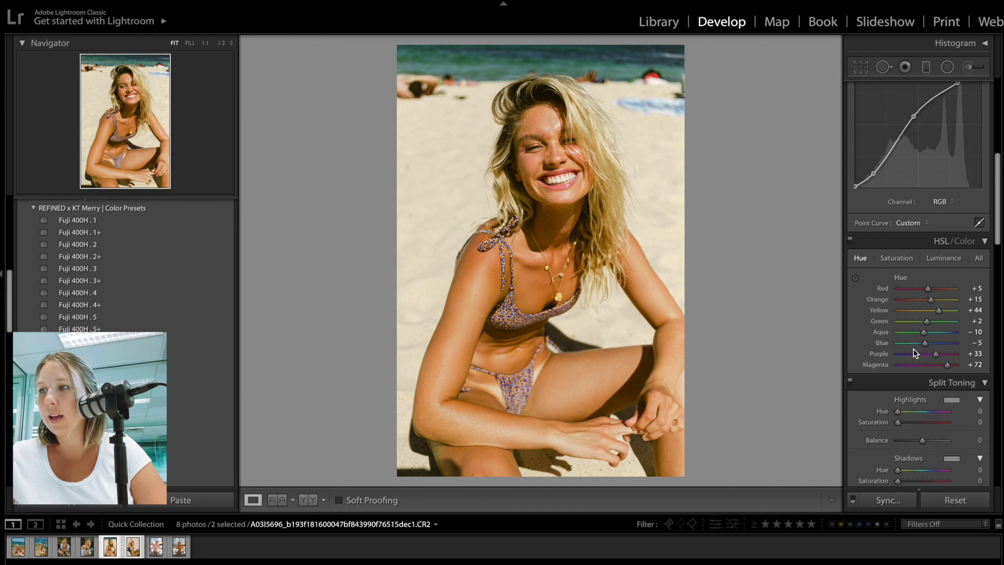
Step: Examine the purple bikini photo's grain at 1:1 against the film scan, and compare both photos side by side
scroll(939, 316, "down", 15)
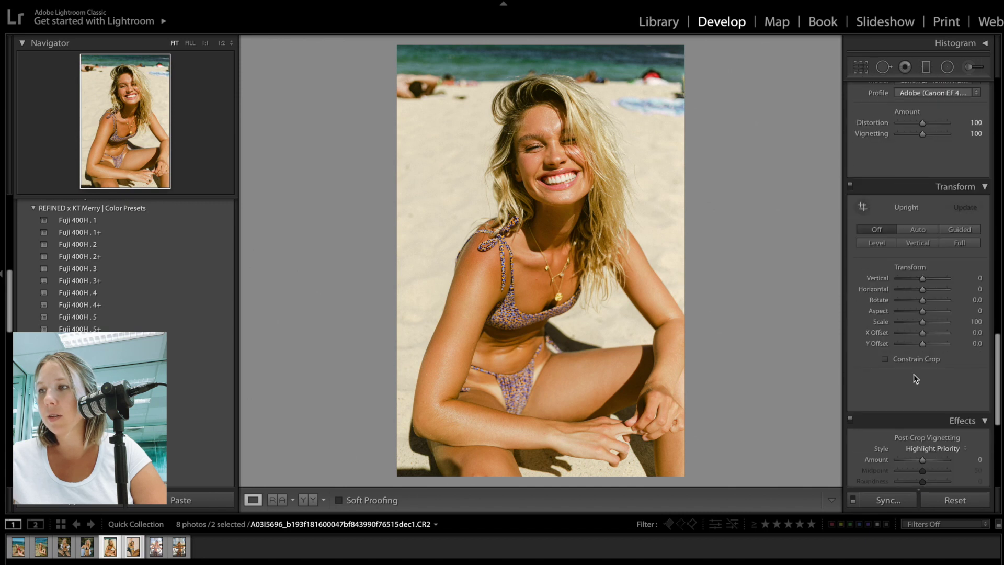
scroll(908, 432, "down", 5)
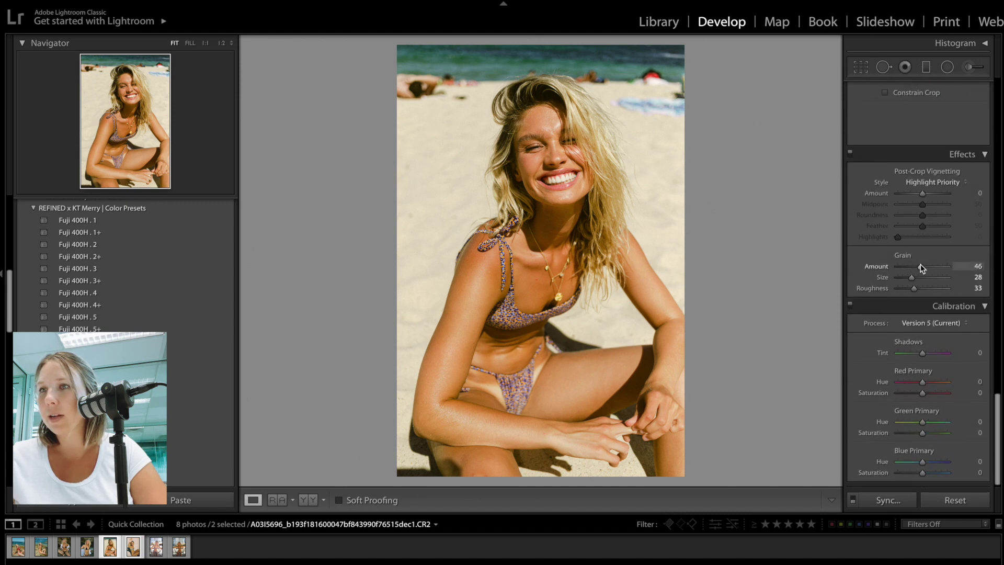
left_click(543, 145)
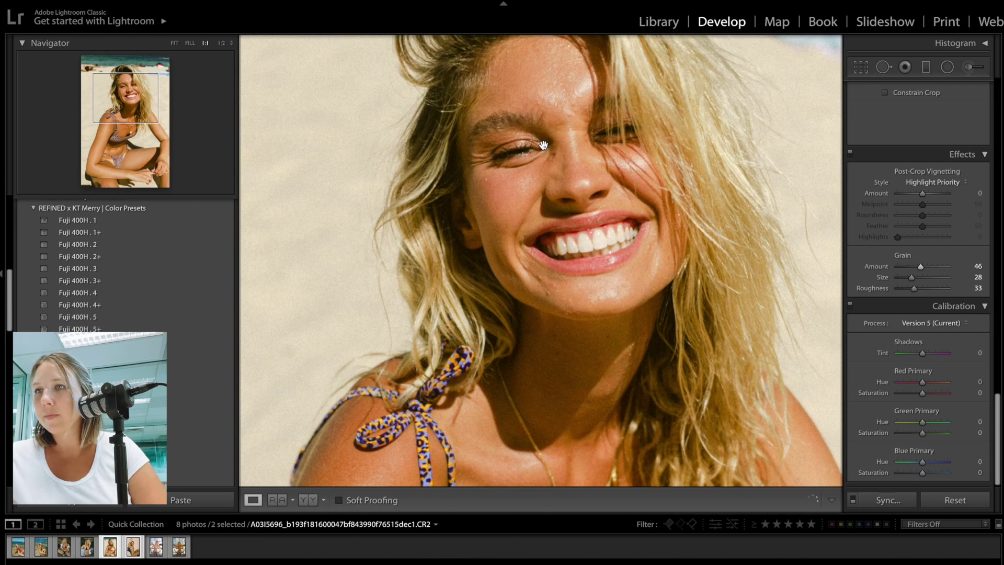
key("Right")
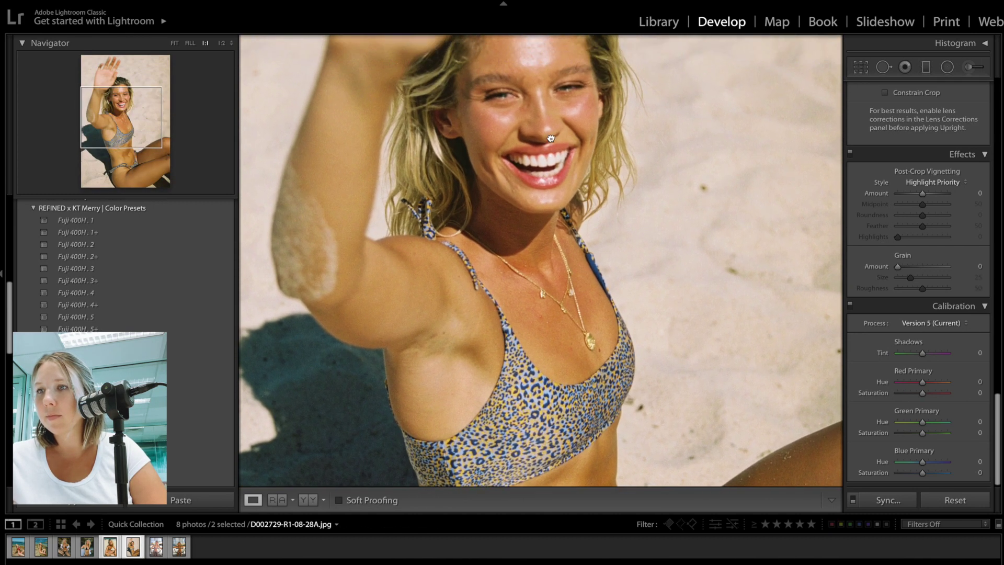
key("Left")
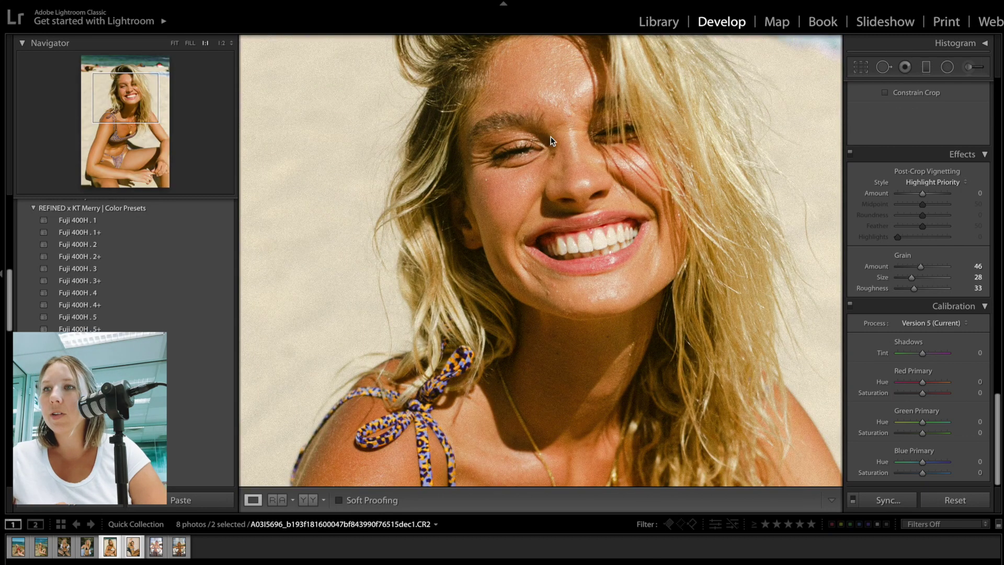
key("c")
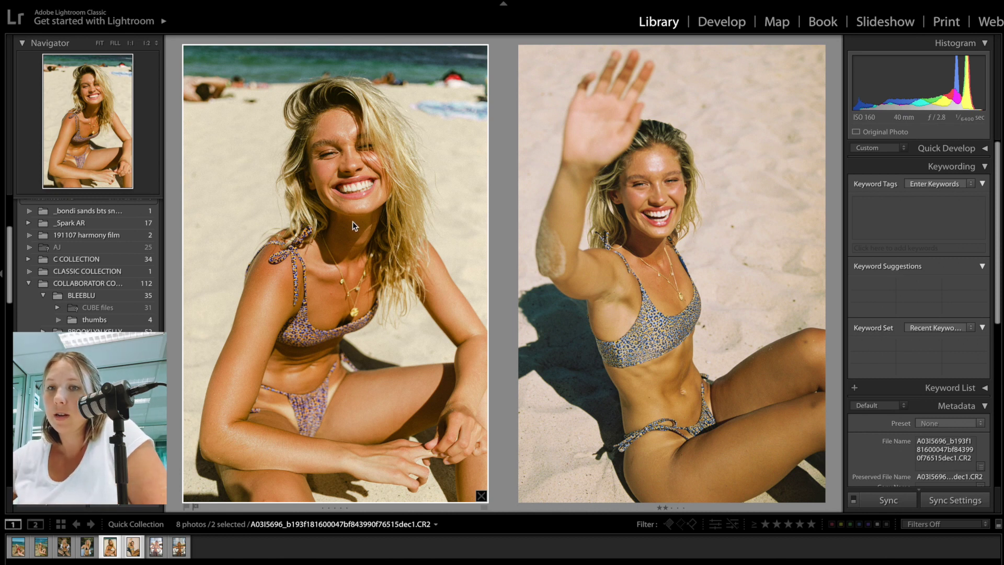
key("d")
key("z")
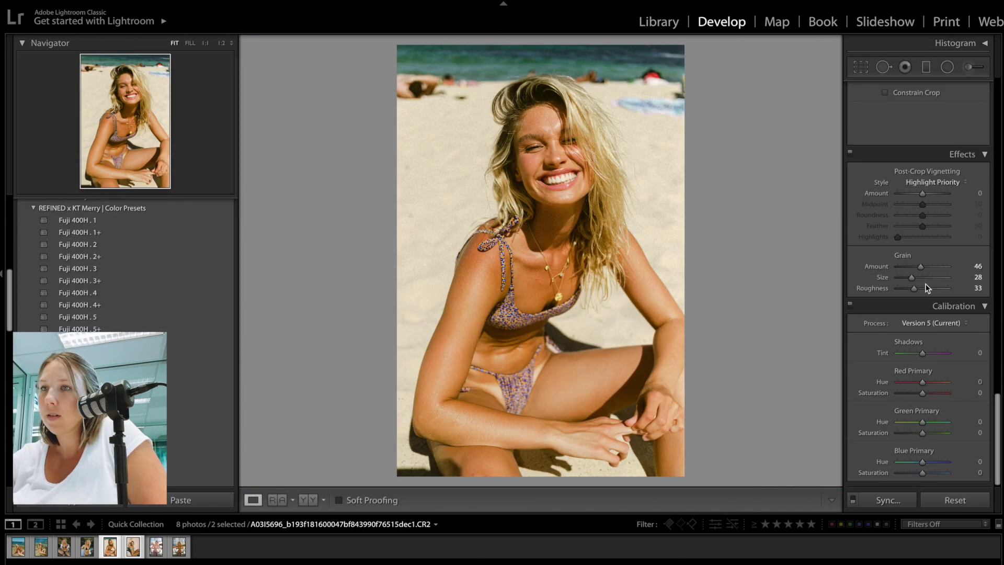
Step: Raise the purple bikini photo's orange hue to +24 and compare it side by side with the film scan
scroll(952, 252, "up", 15)
scroll(952, 252, "down", 10)
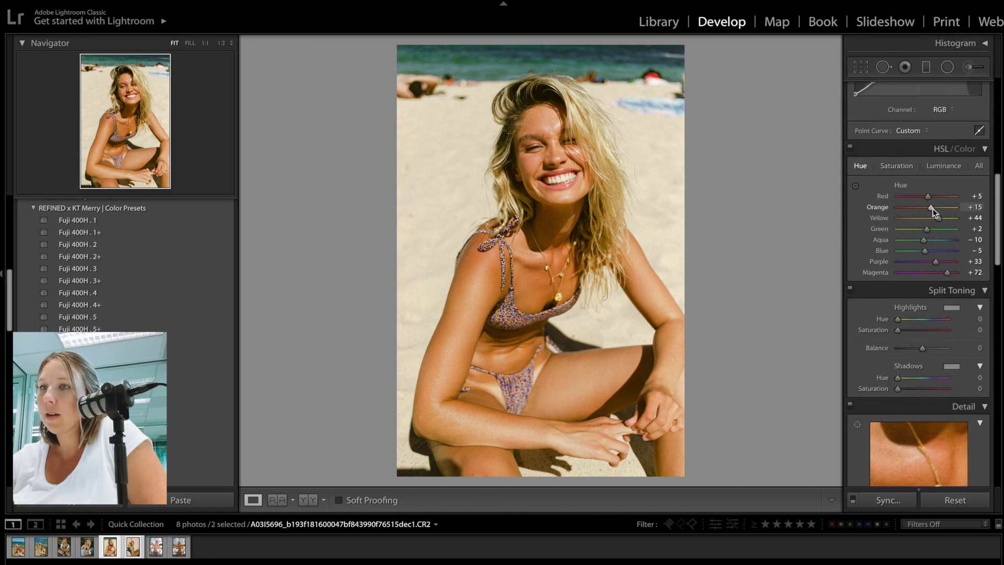
mouse_move(931, 208)
left_mouse_down()
mouse_move(943, 209)
mouse_move(937, 216)
left_mouse_up()
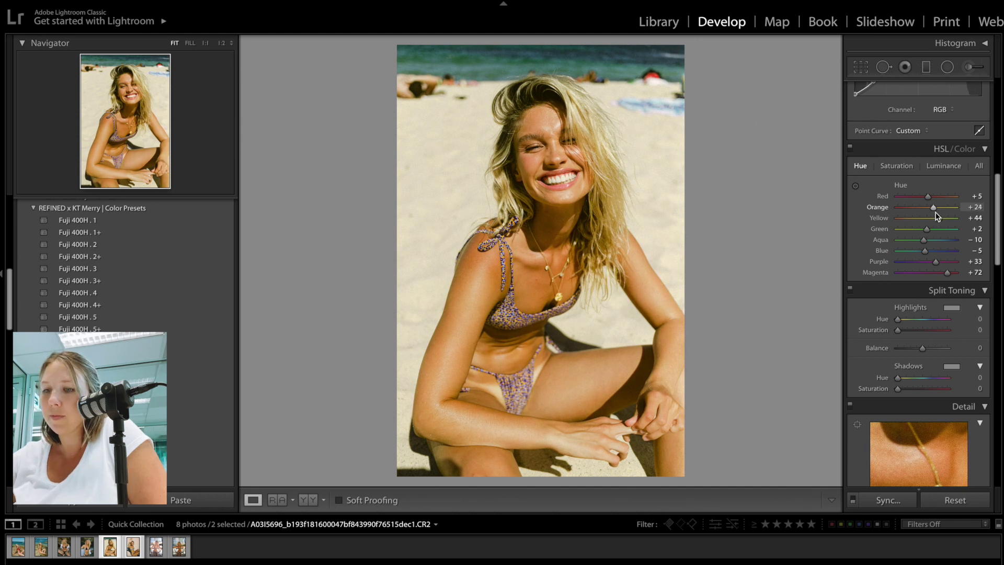
key("n")
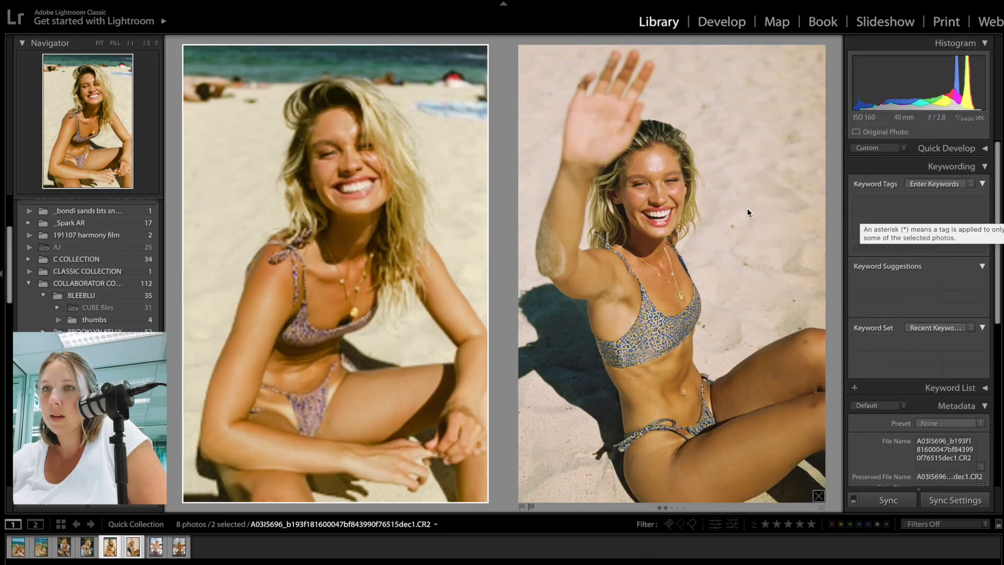
mouse_move(485, 216)
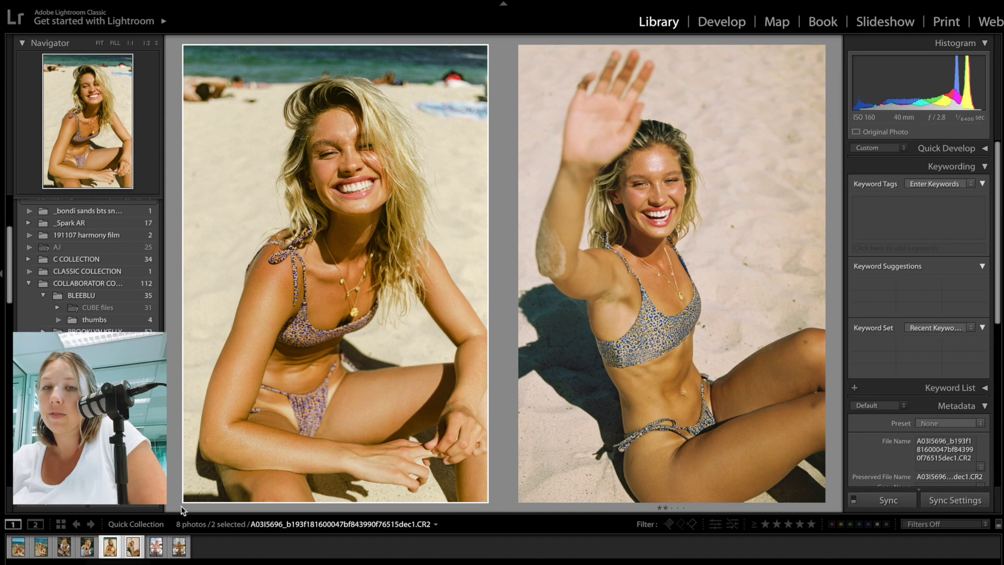
Step: Select the unedited beach tower photo together with its film scan, and open the digital photo for developing
left_click(160, 552)
left_click(156, 547)
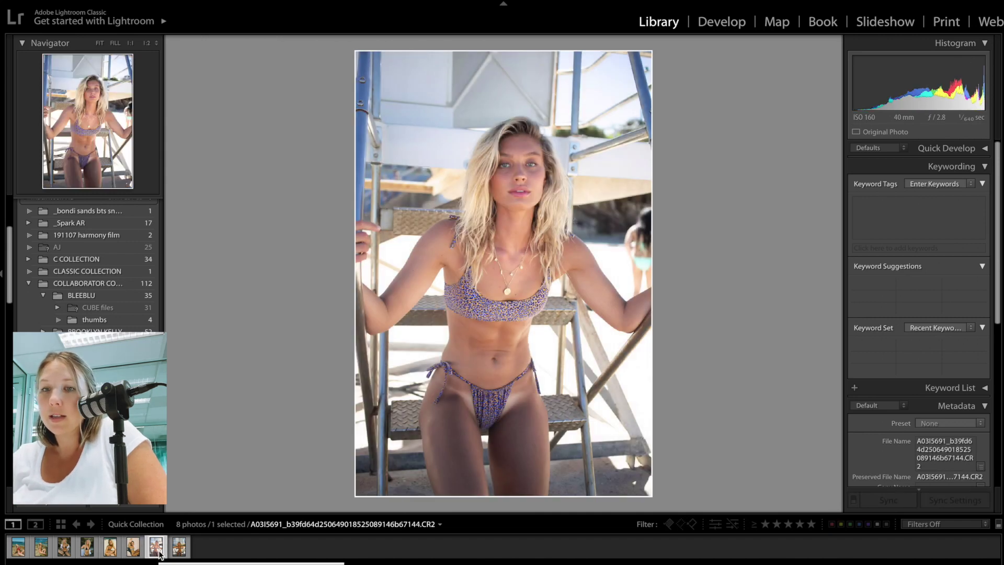
key("Right")
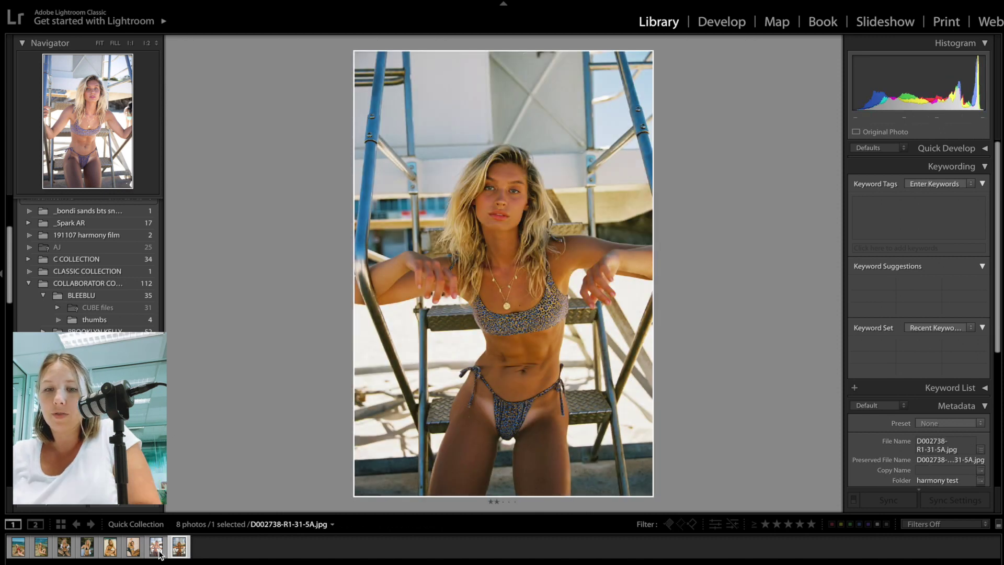
left_click(159, 554, "ctrl")
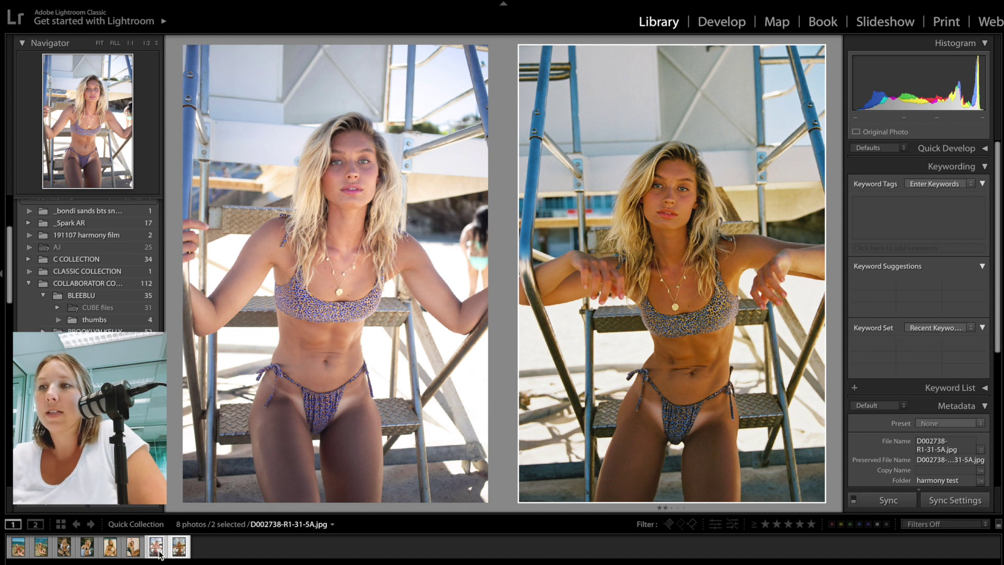
left_click(311, 256)
key("d")
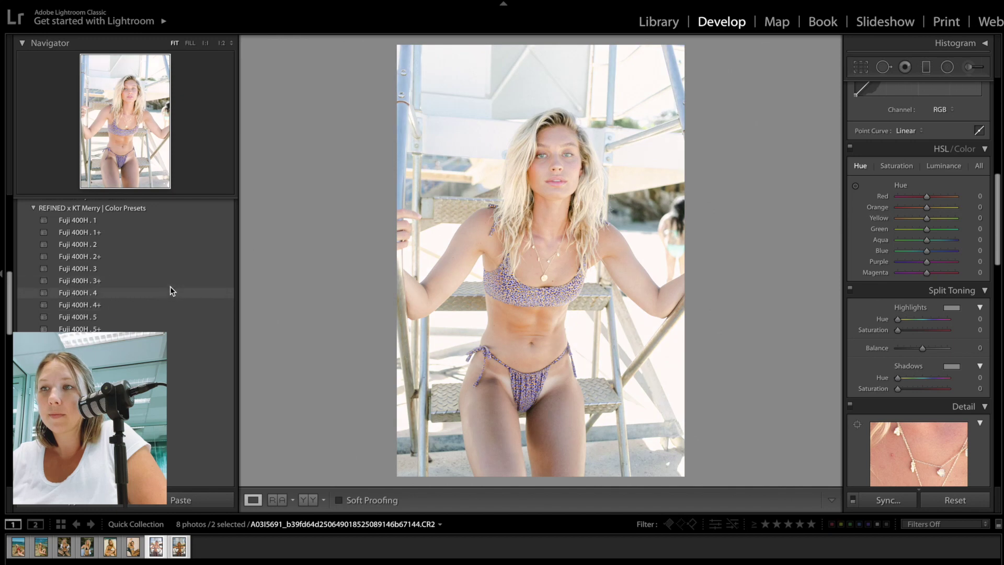
Step: Apply the Fuji 400H . 4+ preset to the beach tower photo and lower its exposure to -1.40
left_click(165, 303)
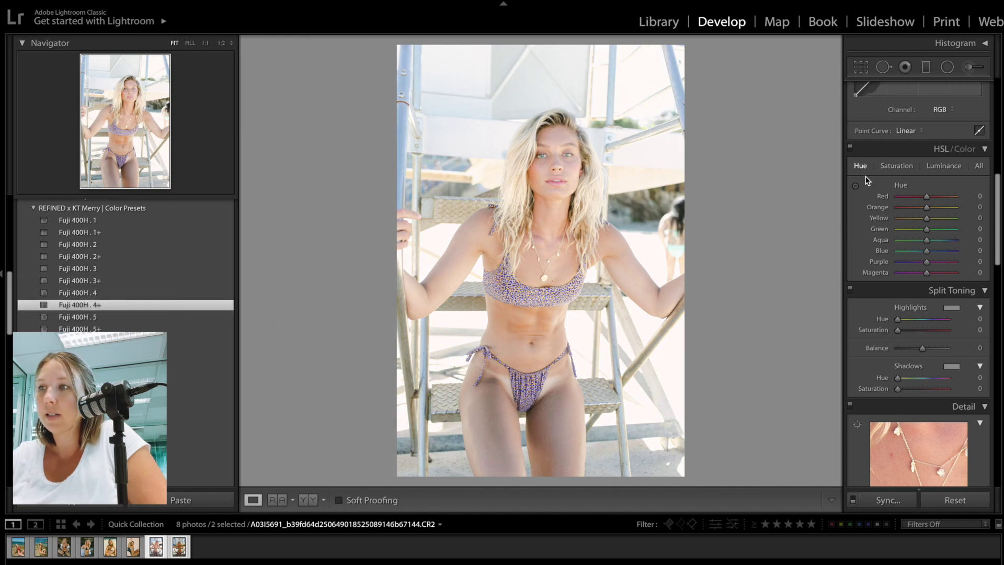
scroll(868, 183, "up", 10)
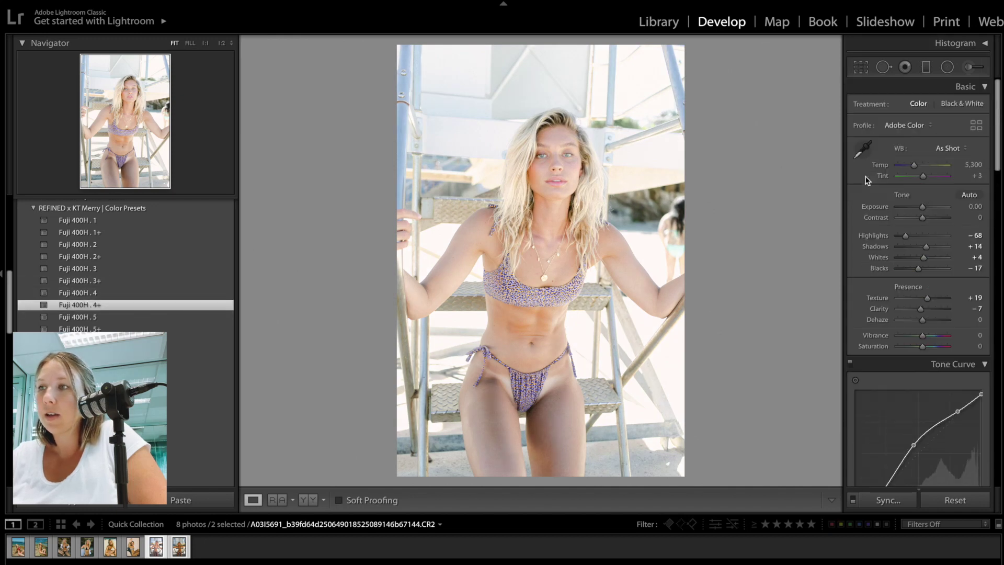
left_click(858, 205)
key("minus")
key("minus")
key("minus")
key("minus")
key("minus")
key("minus")
key("minus")
key("minus")
key("minus")
key("minus")
key("minus")
key("minus")
key("minus")
key("minus")
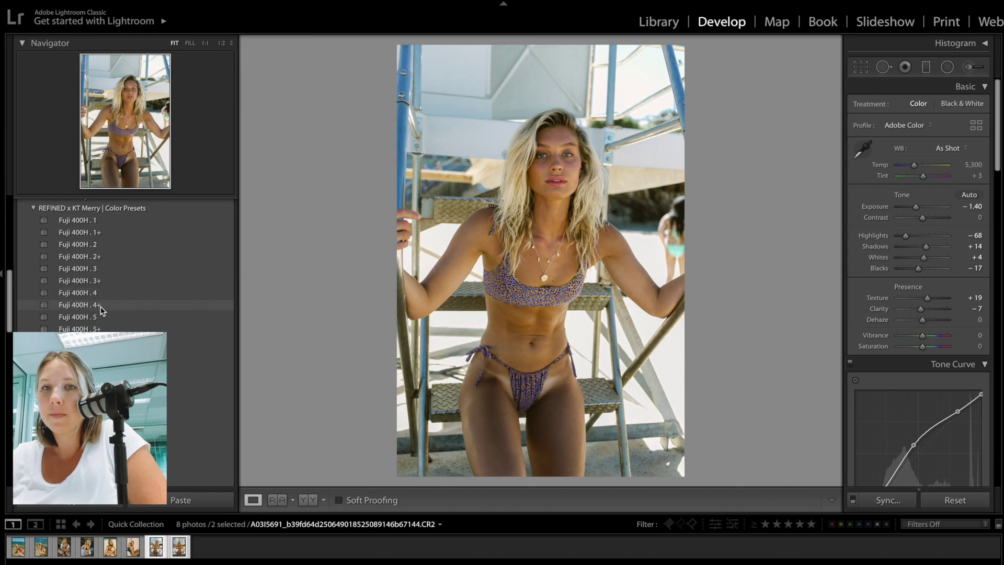
left_click(101, 306)
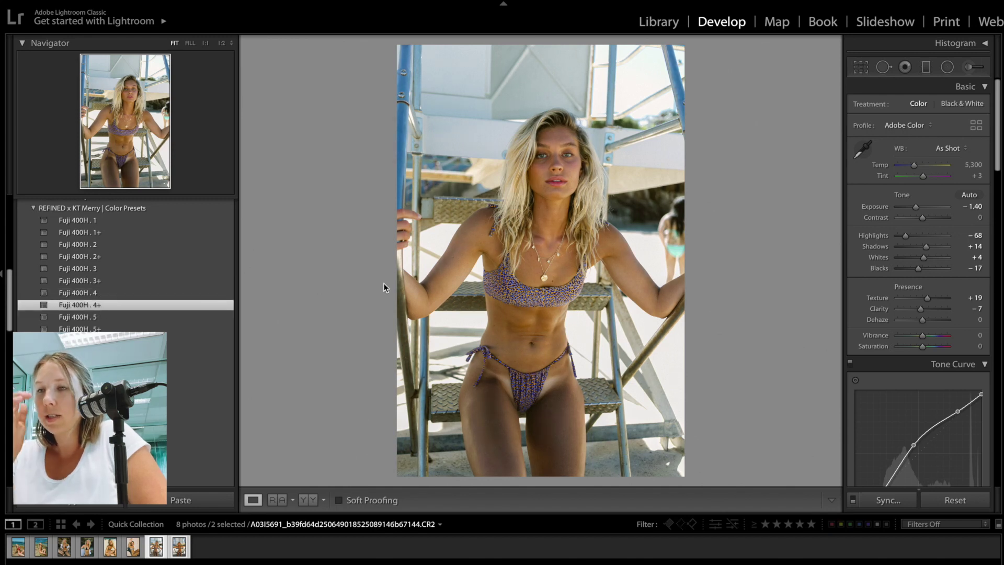
Step: Warm the beach tower photo to temperature 5,950 and tint +16, comparing it side by side with the film scan
key("c")
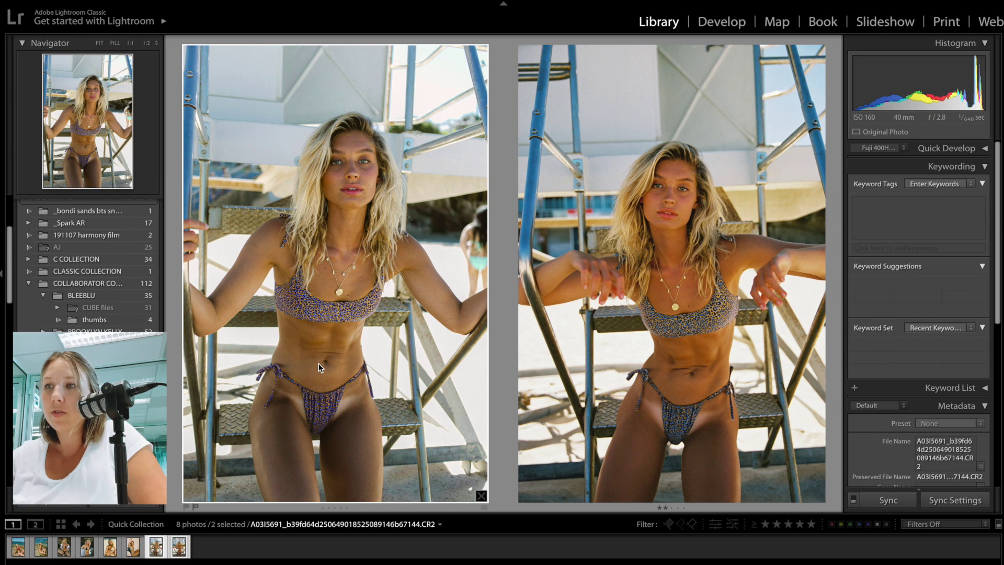
key("d")
left_click_drag(973, 164, 989, 164)
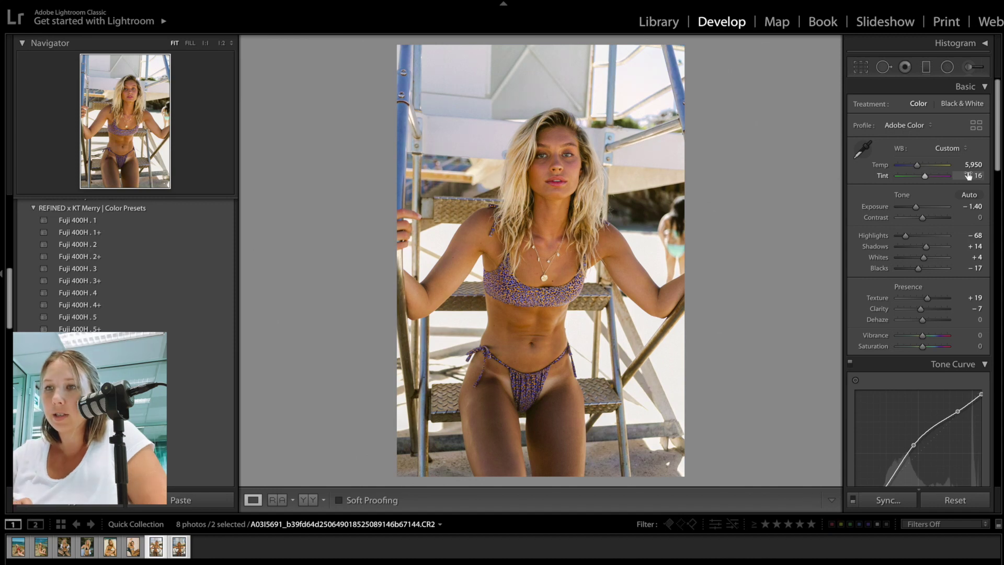
key("c")
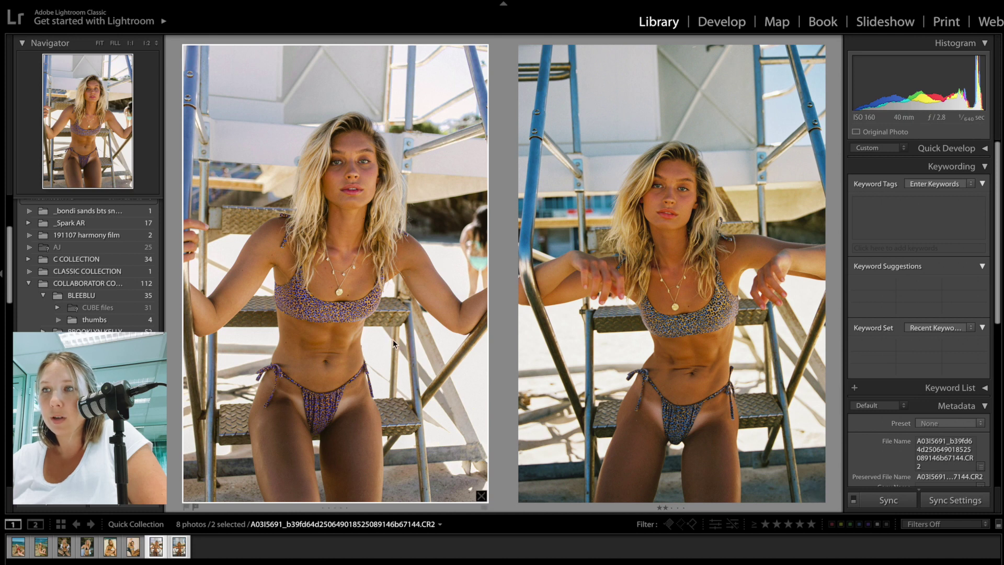
Step: Set the beach tower photo's tint to +10, contrast to +4 and exposure to -1.50
key("d")
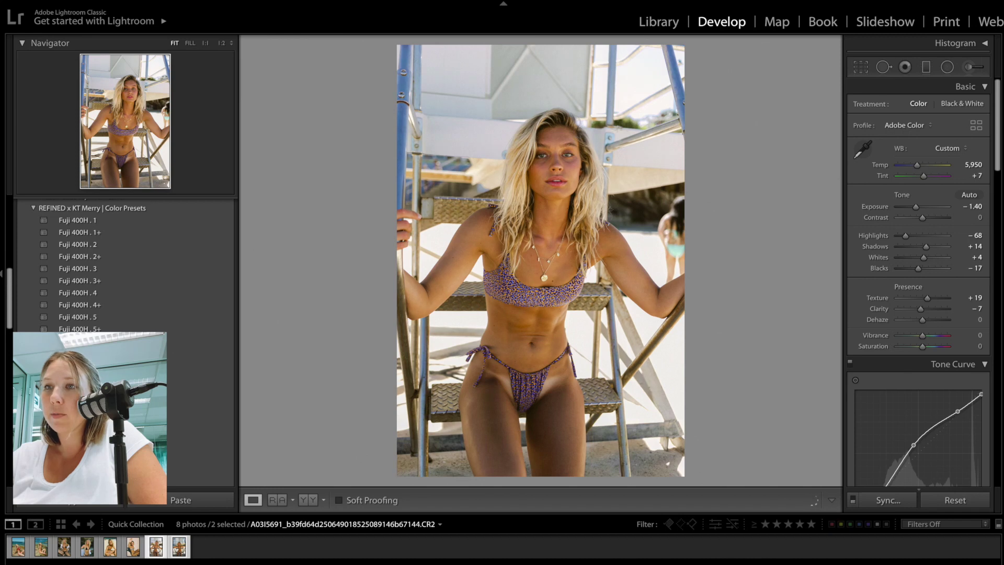
left_click_drag(967, 177, 969, 178)
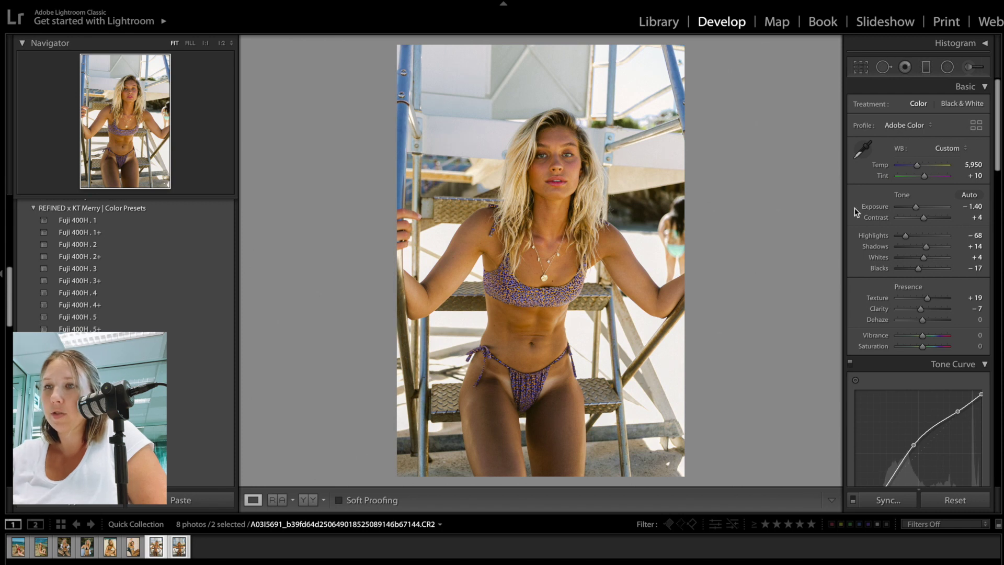
key("minus")
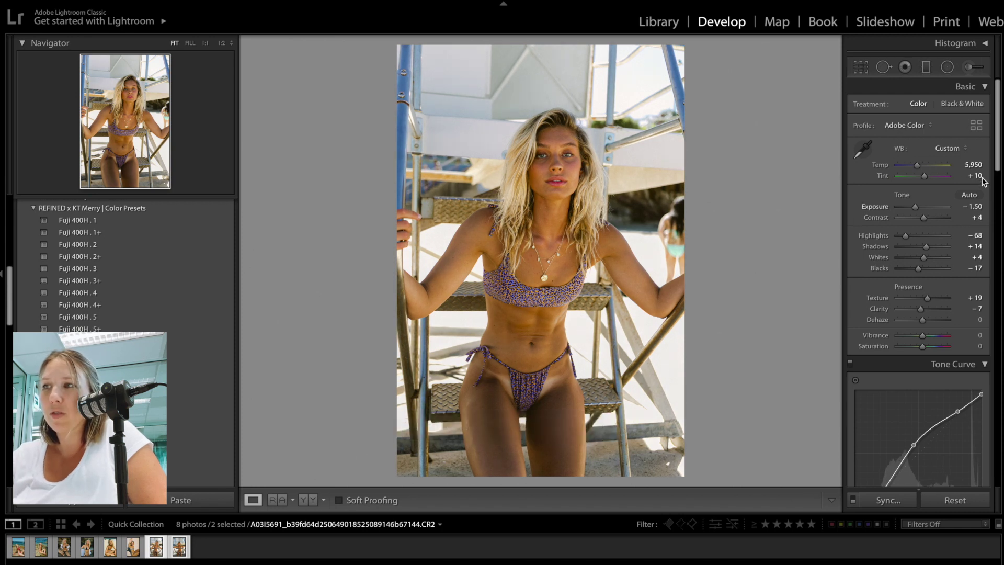
Step: Raise the beach tower photo's temperature to 6,182, compare it with the film scan, and set the tint to +20
left_click_drag(971, 165, 980, 164)
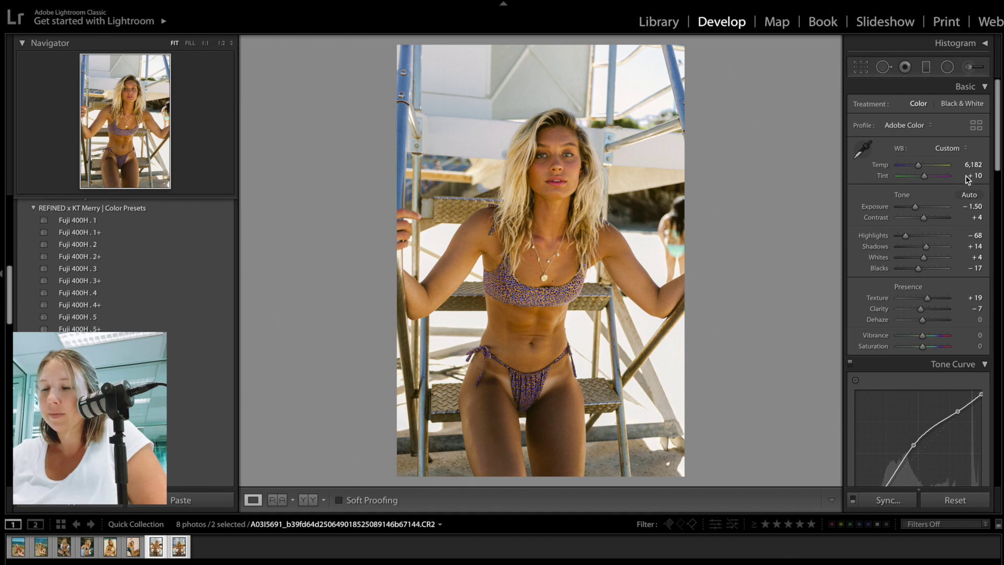
key("c")
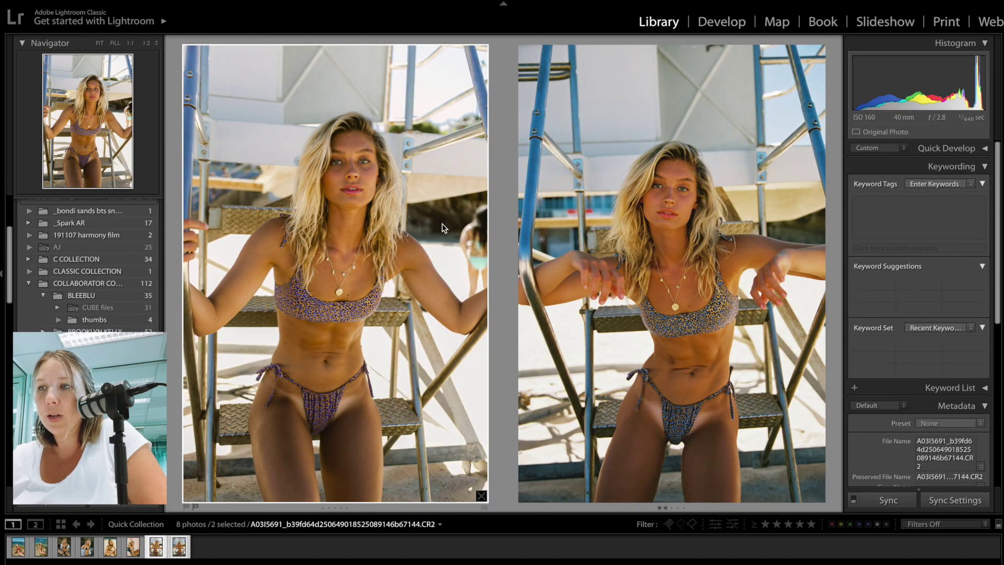
key("d")
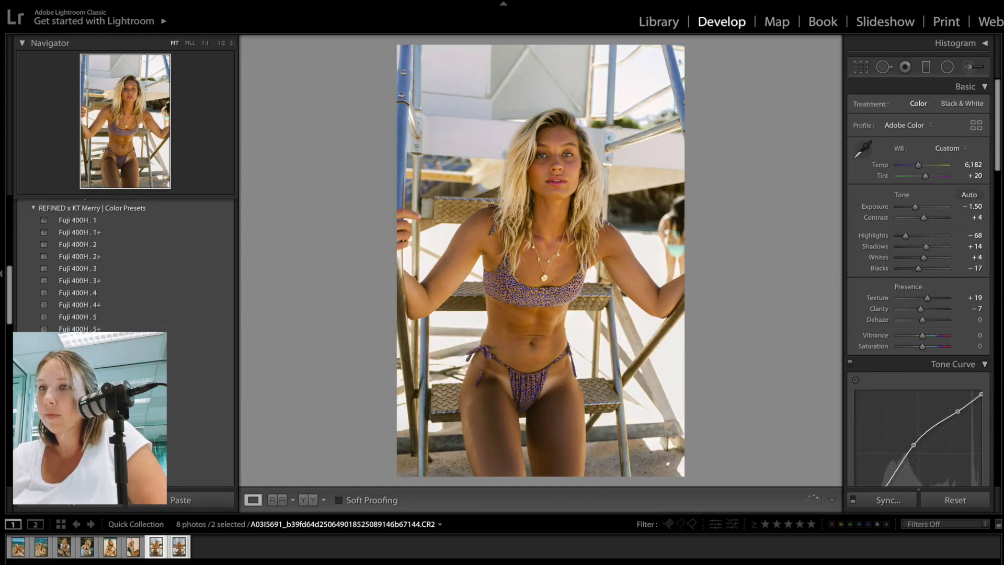
Step: Shift the beach tower photo's orange hue to -10 in the HSL adjustments
scroll(955, 206, "down", 10)
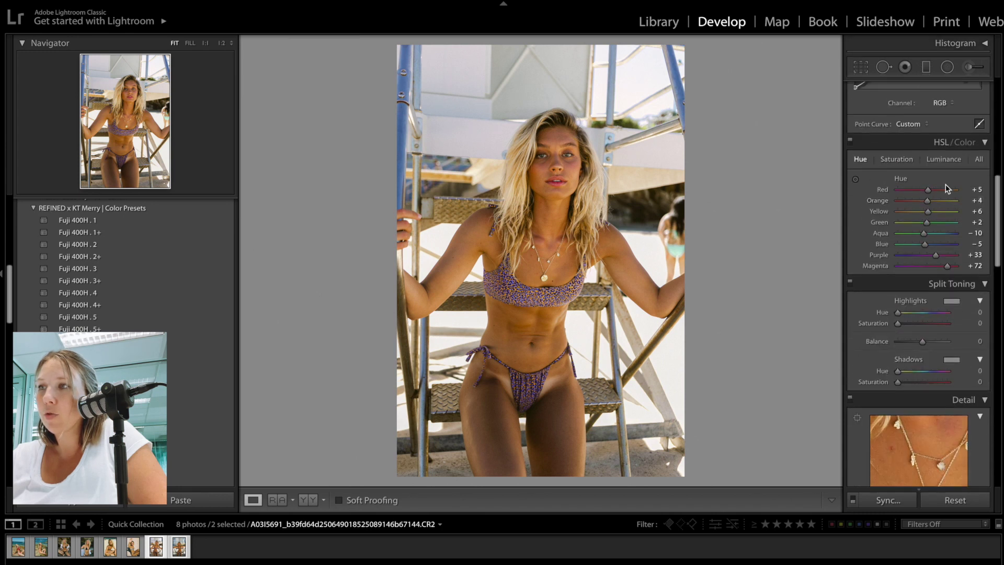
left_click_drag(930, 201, 925, 201)
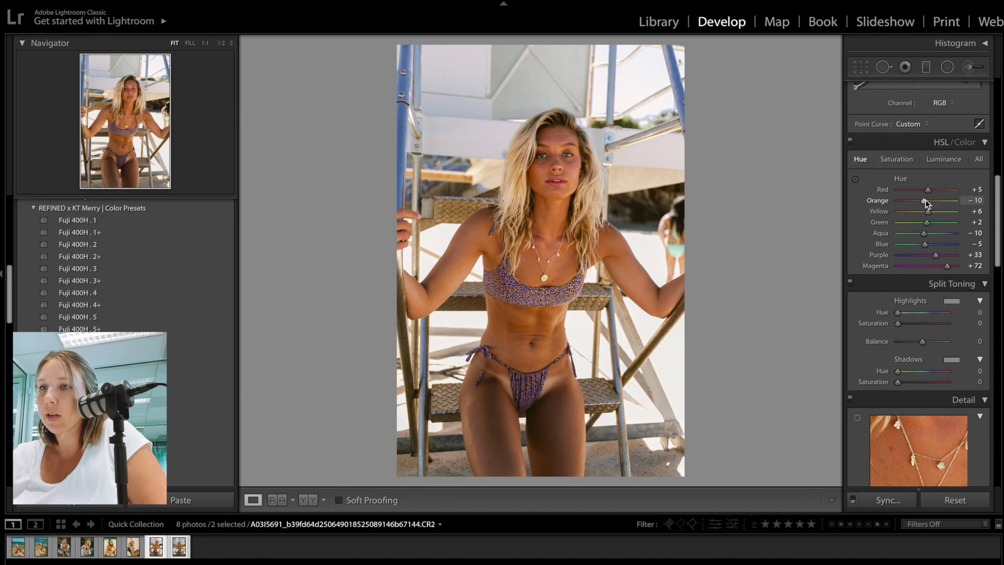
Step: Set the beach tower photo's orange hue to -5 in the HSL adjustments and compare it with the film scan
key("c")
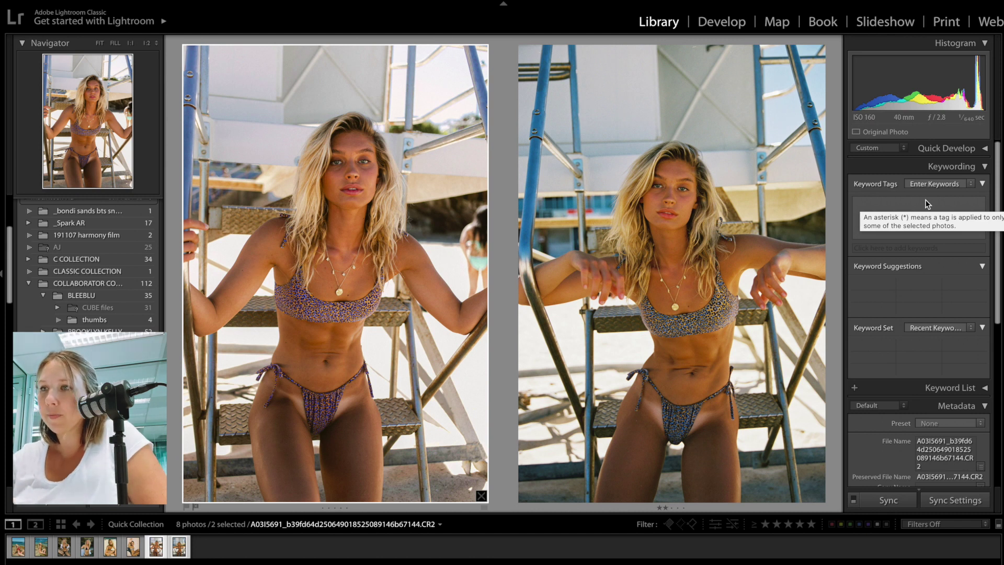
key("d")
left_click(979, 200)
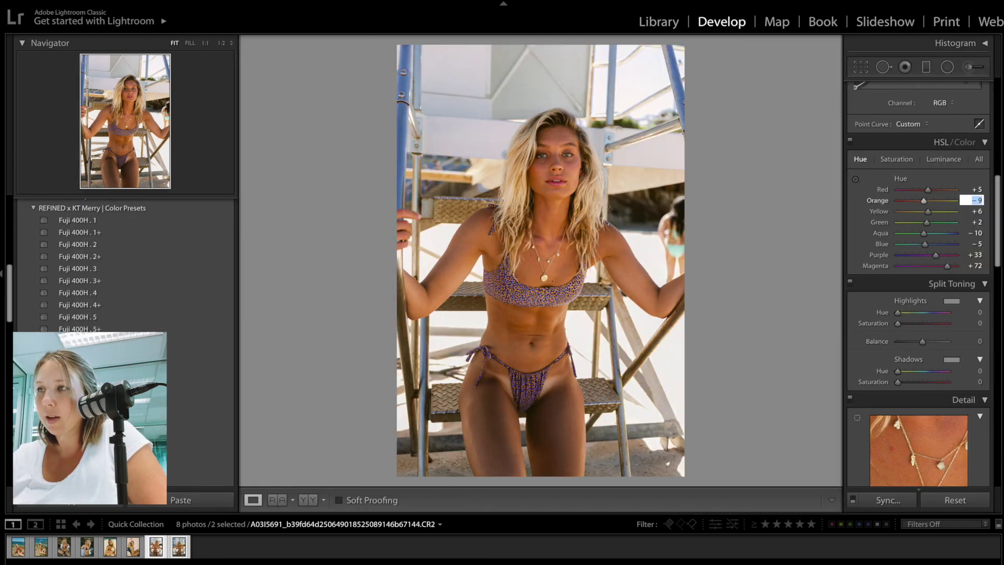
key("Up")
key("Up")
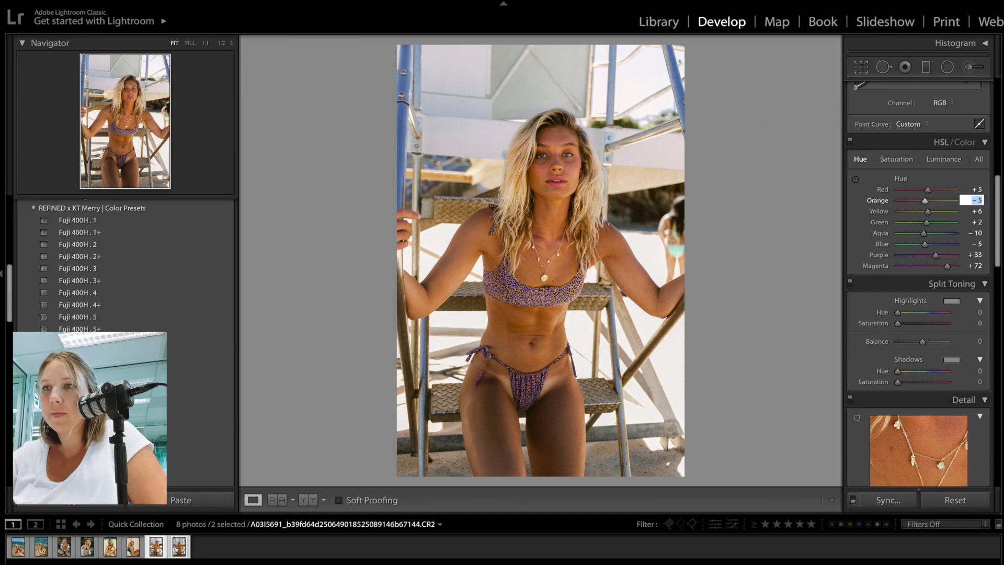
key("c")
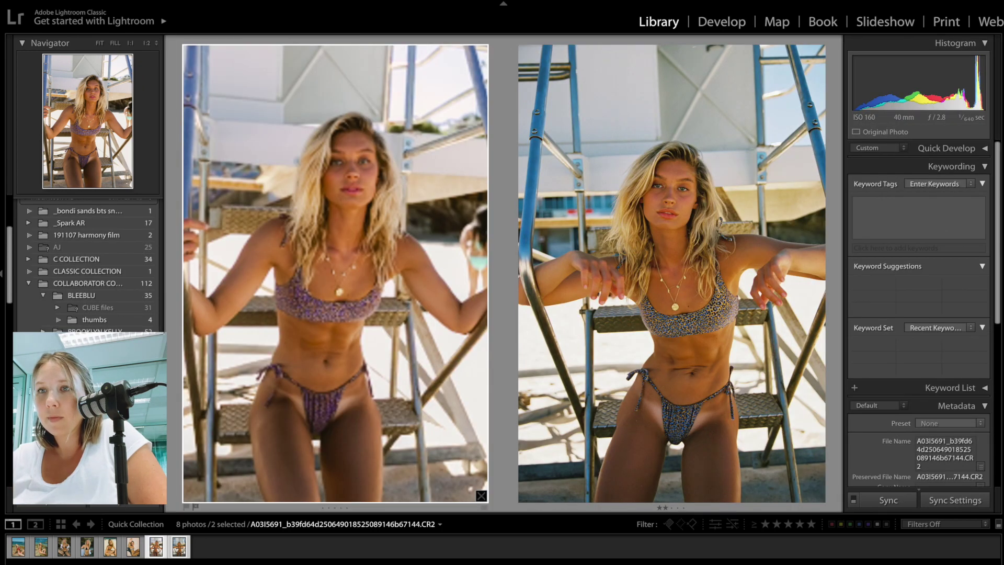
left_click(772, 265)
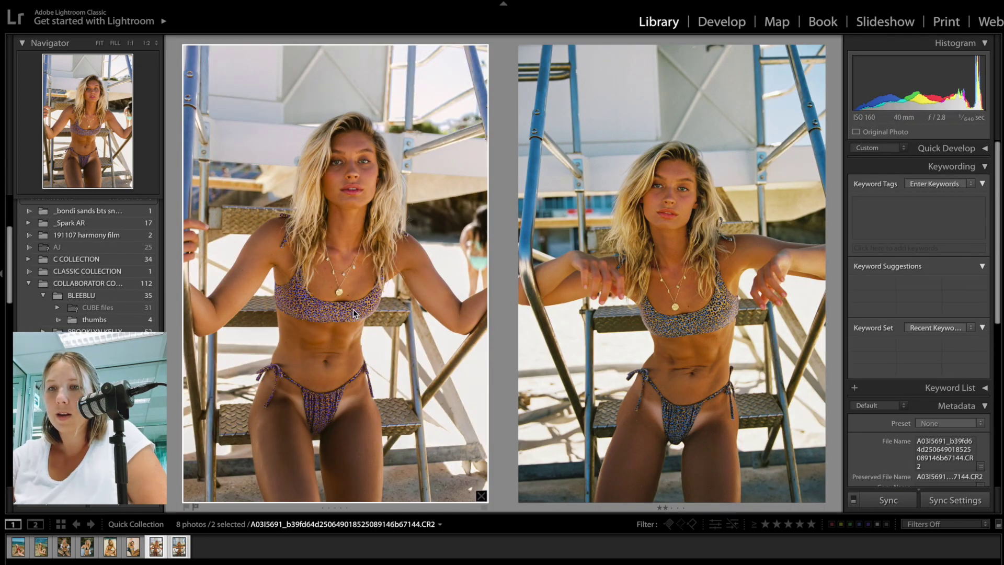
Step: Lower the beach tower photo's tint to +9 and compare it side by side with the film scan
key("d")
scroll(944, 243, "up", 10)
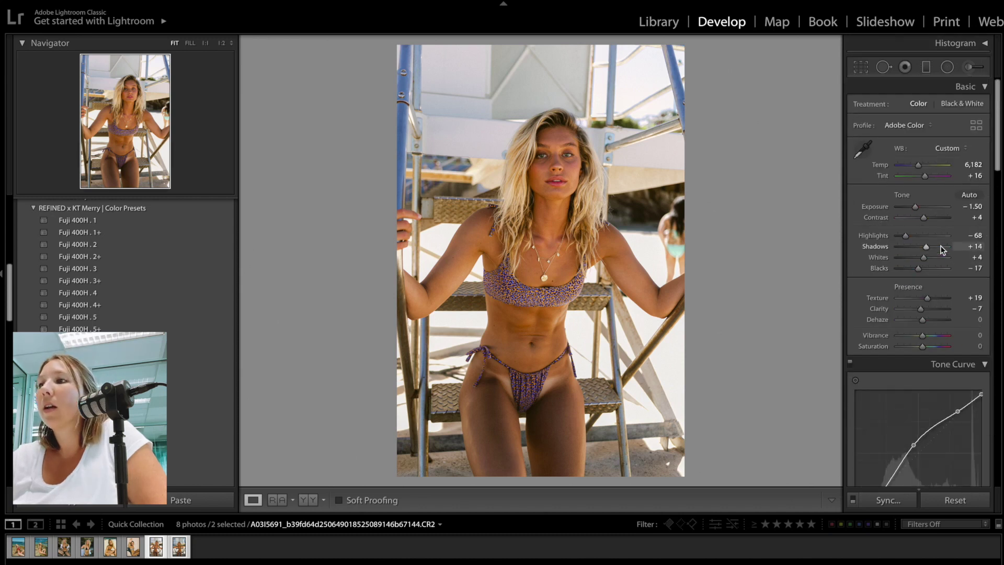
left_click(971, 175)
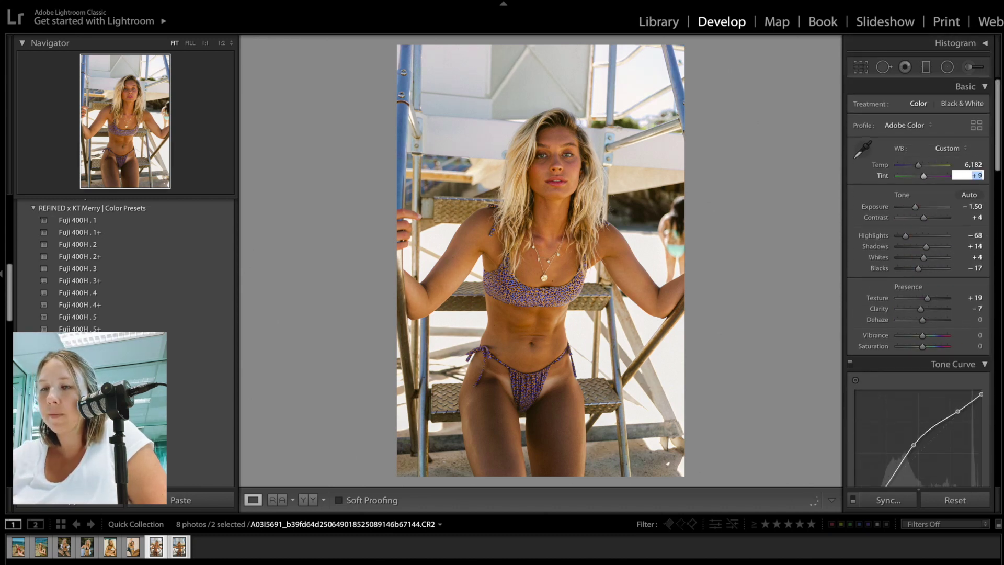
key("c")
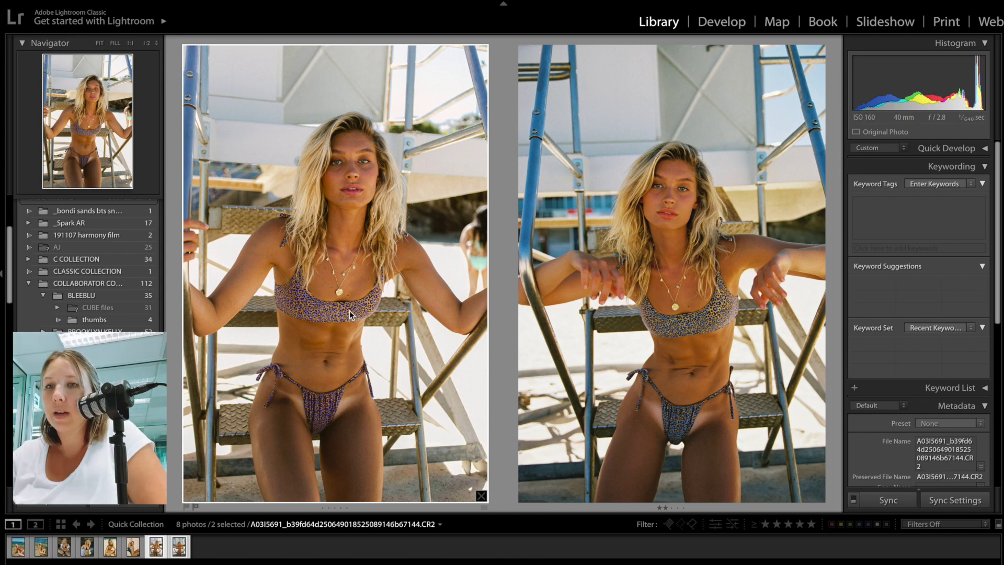
Step: Reset the beach tower photo's purple and magenta hues to 0 and compare it with the film scan
key("d")
scroll(921, 344, "down", 10)
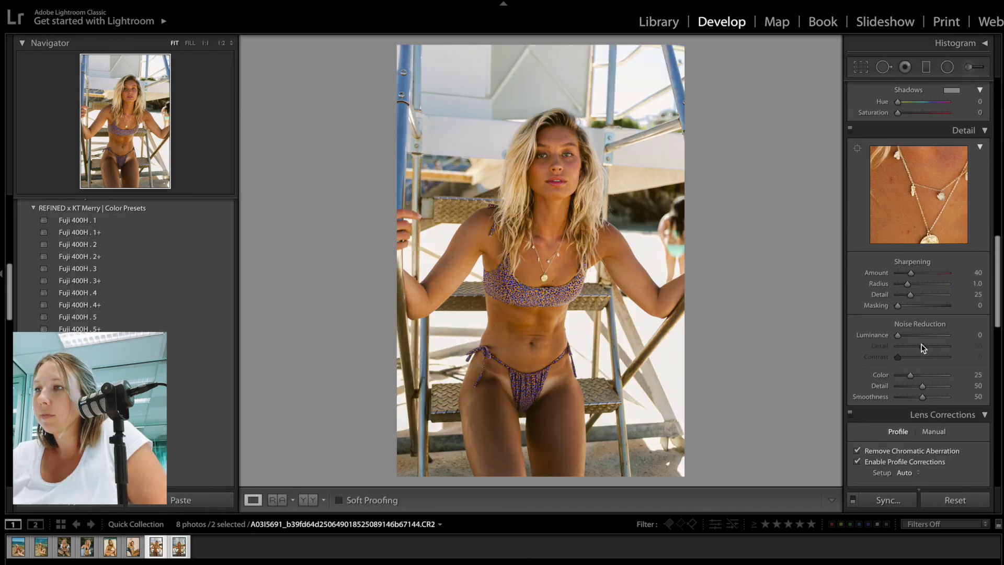
scroll(921, 344, "up", 5)
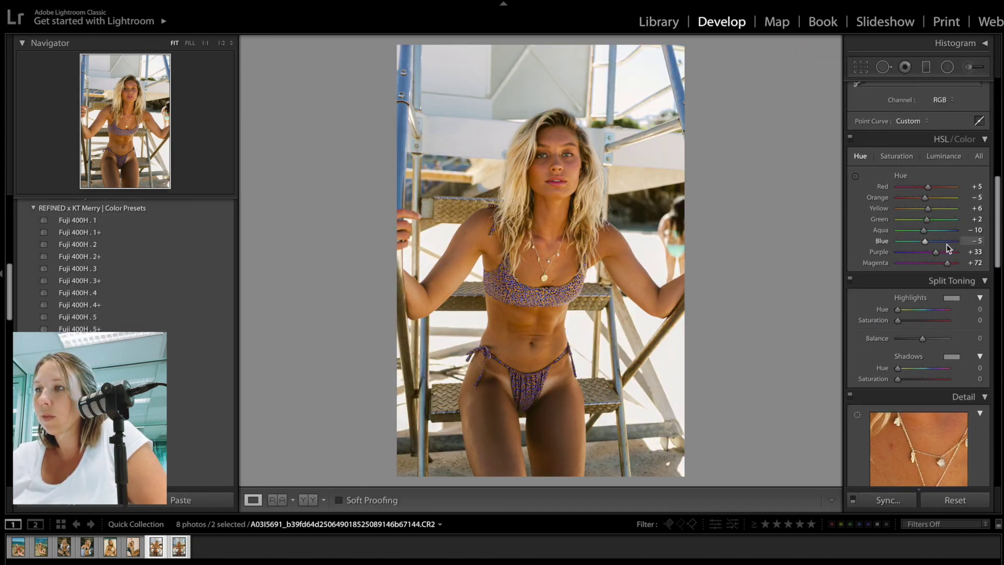
double_click(879, 253)
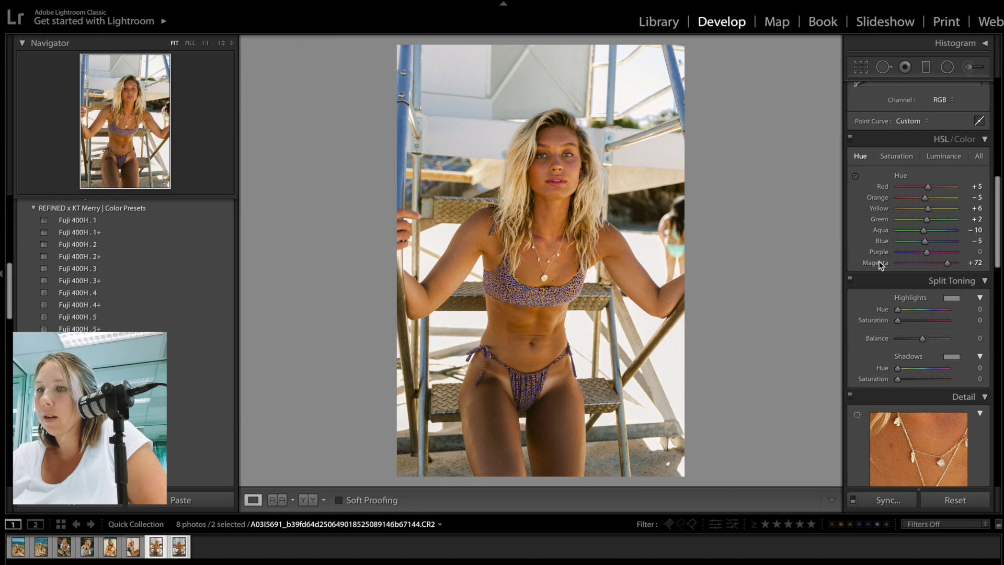
double_click(879, 264)
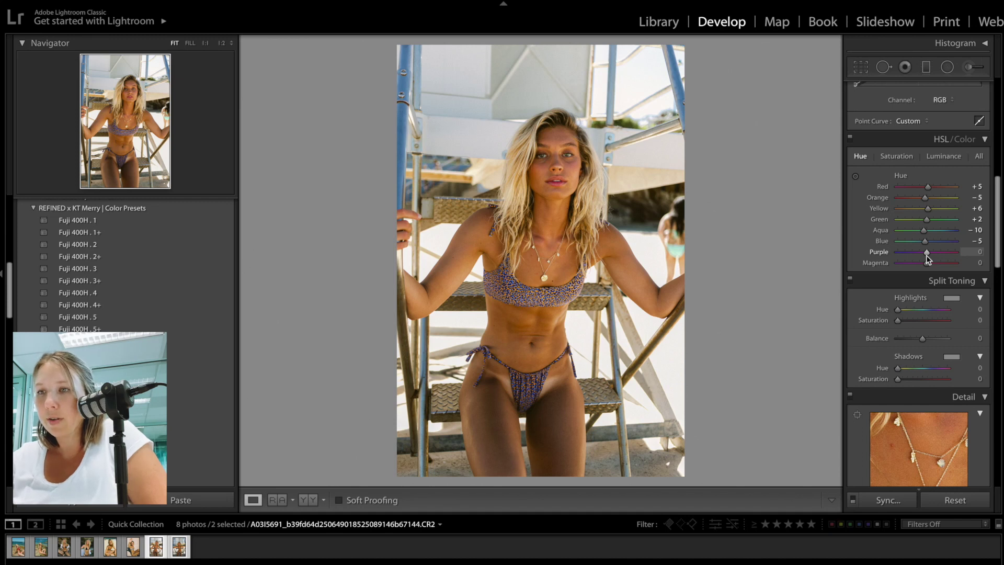
key("c")
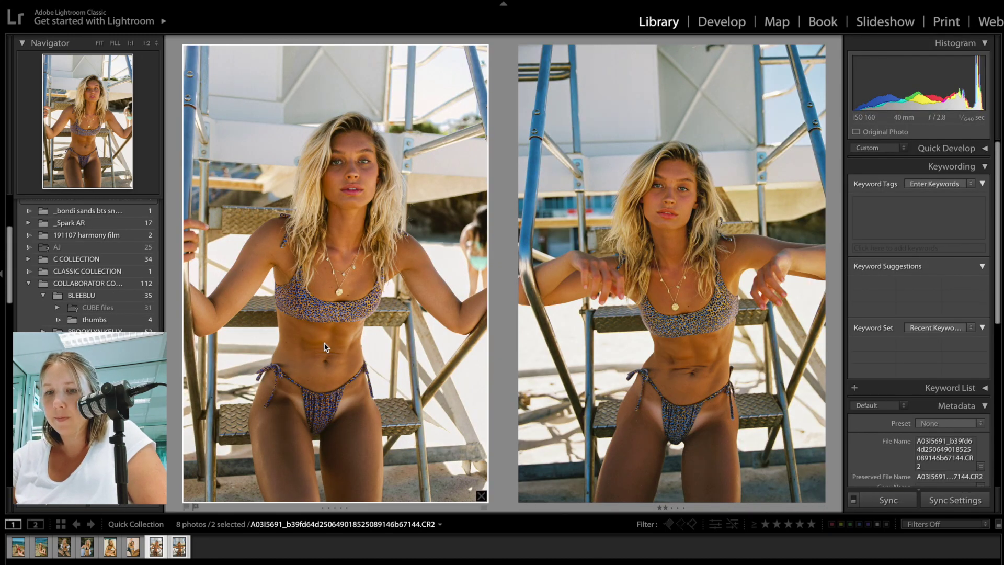
Step: Set the beach tower photo's aqua hue to -7 and blue hue to -10, comparing it with the film scan
key("d")
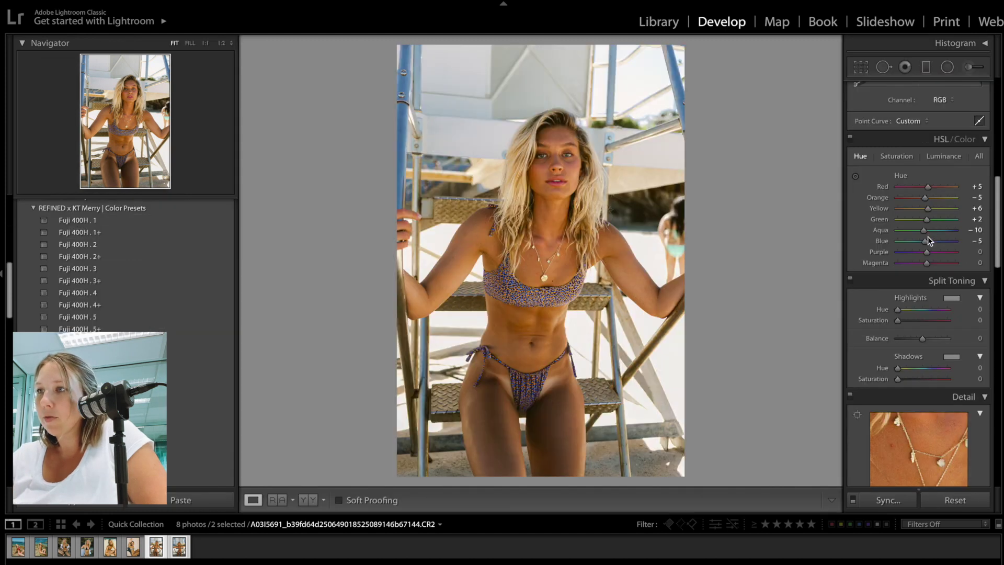
left_click_drag(926, 240, 920, 241)
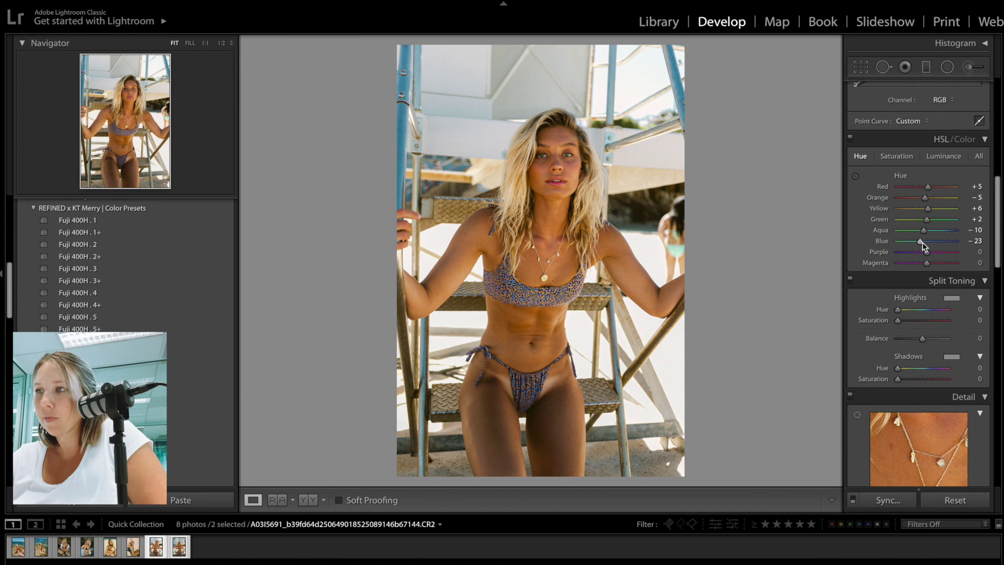
left_click_drag(922, 243, 925, 245)
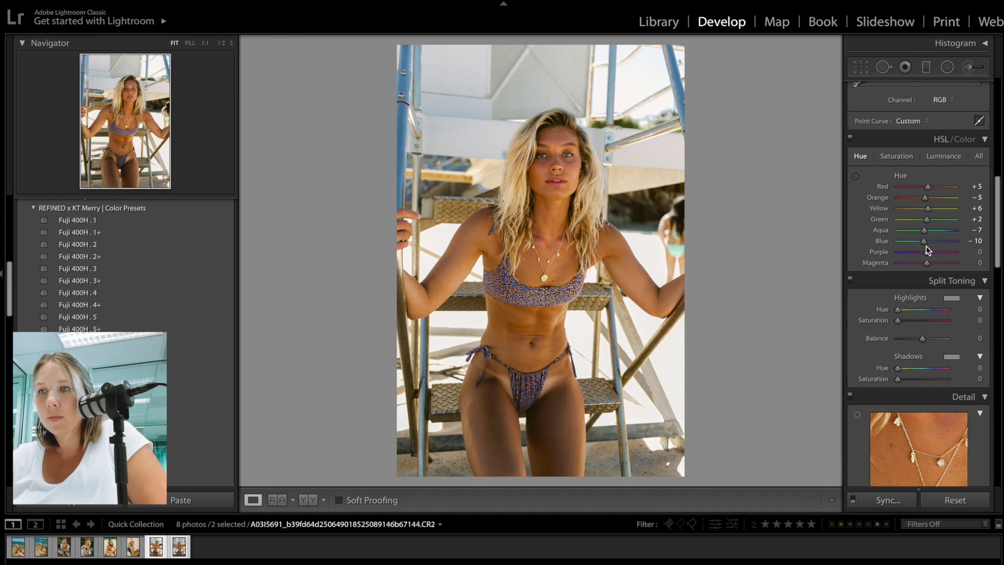
key("c")
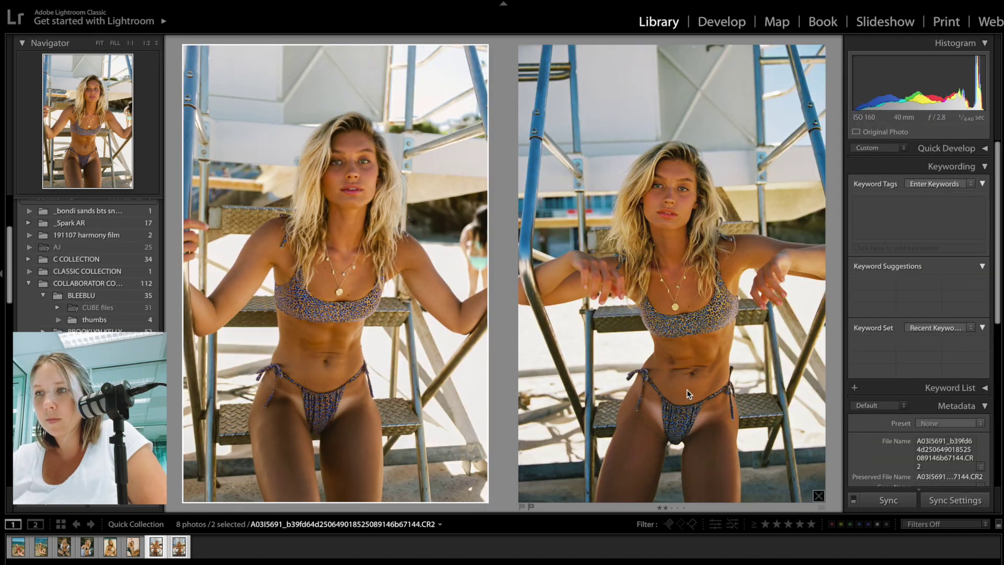
Step: Examine the bikini print colours and skin tones at 1:1, alternating between the digital beach tower photo and its film scan
left_click(686, 318)
left_click(672, 309)
left_click_drag(554, 410, 586, 166)
key("Left")
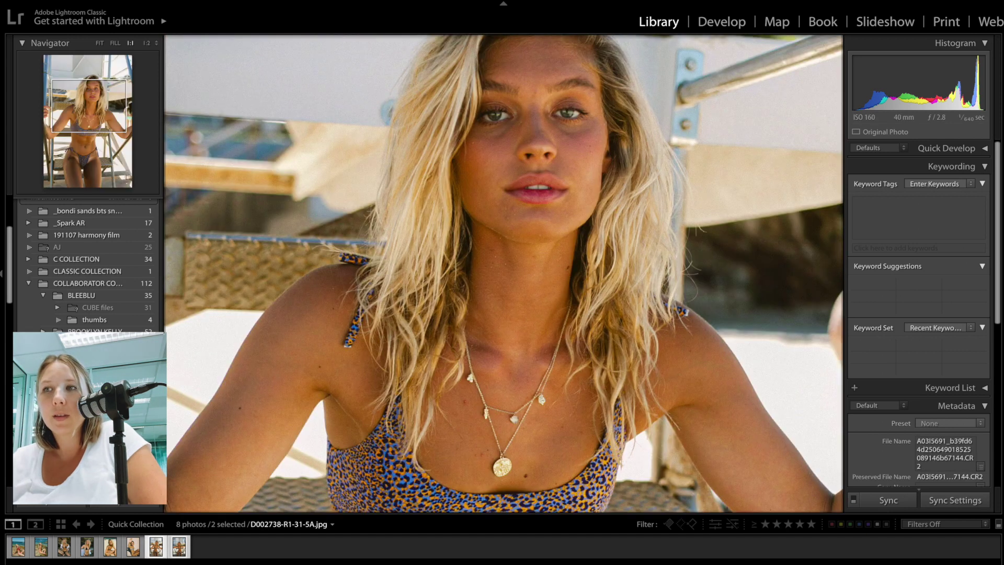
scroll(413, 288, "down", 10)
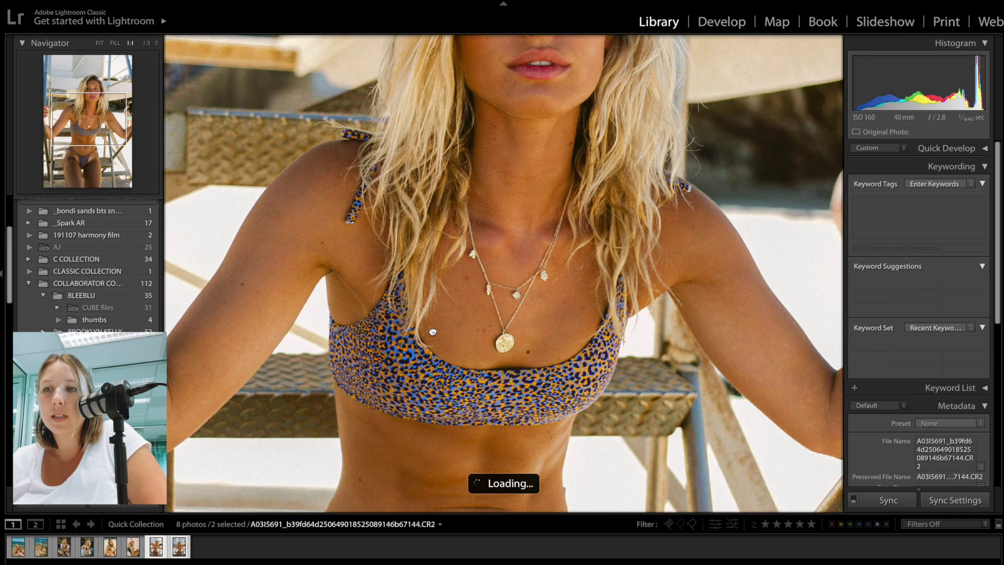
scroll(441, 276, "down", 1)
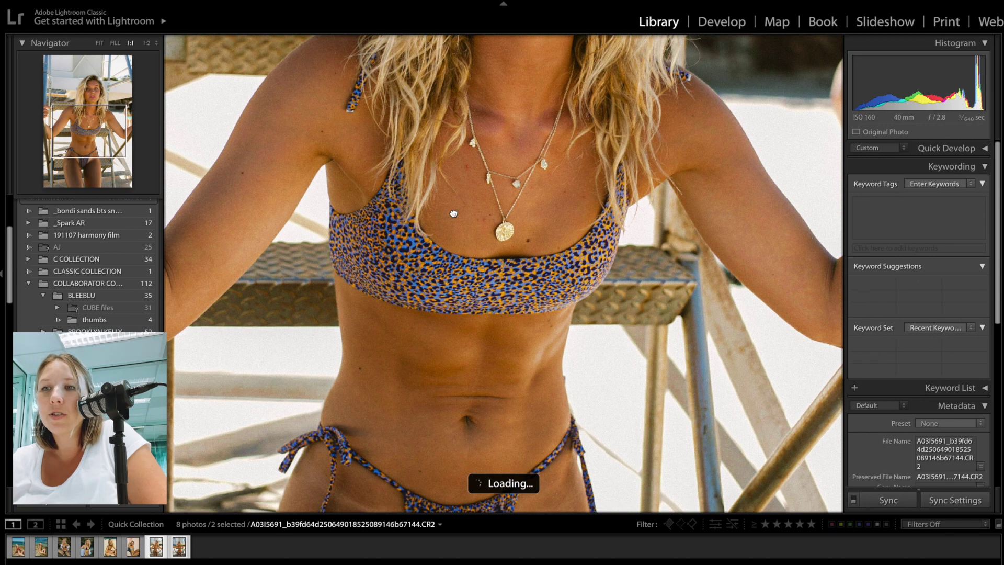
key("Right")
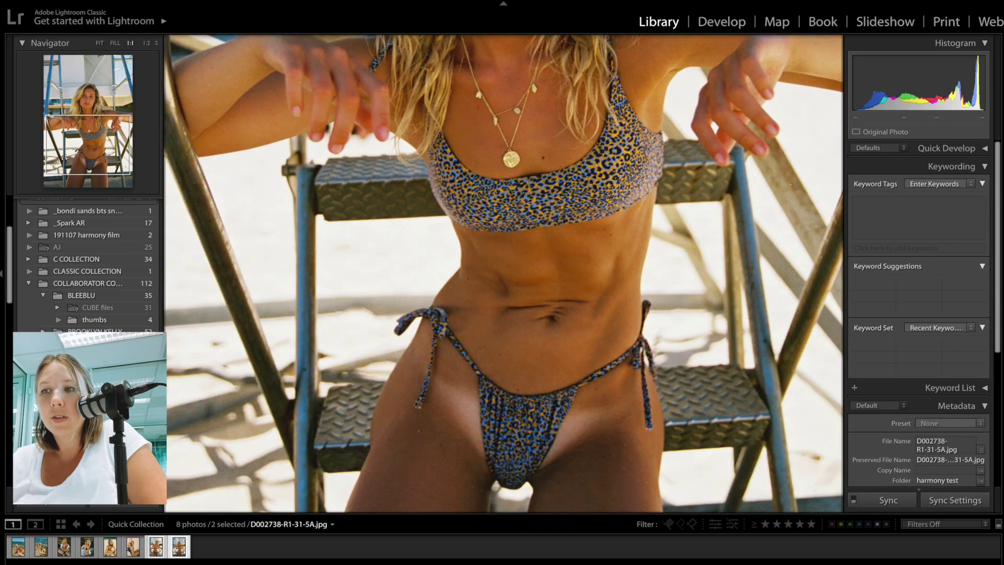
key("Left")
key("Right")
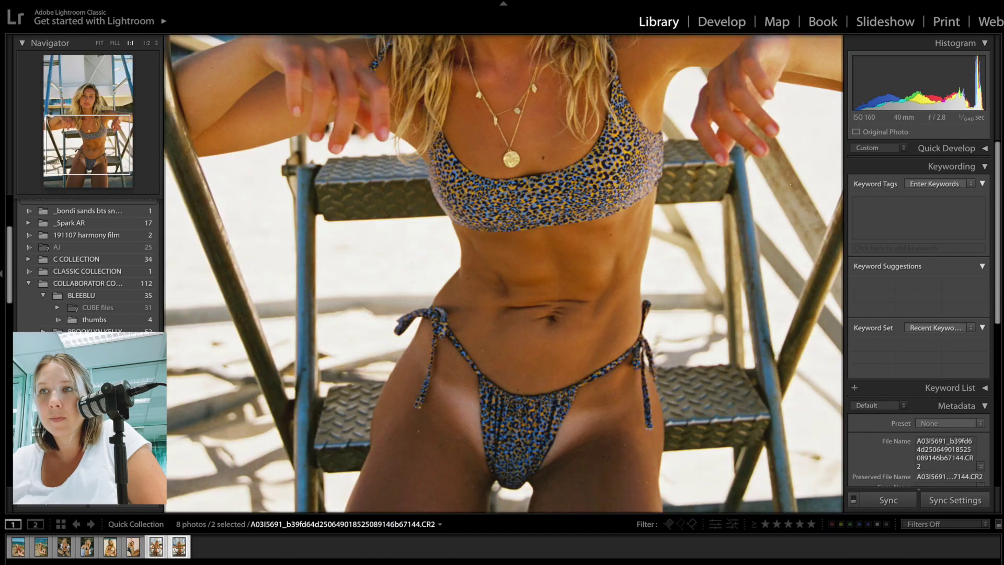
key("Left")
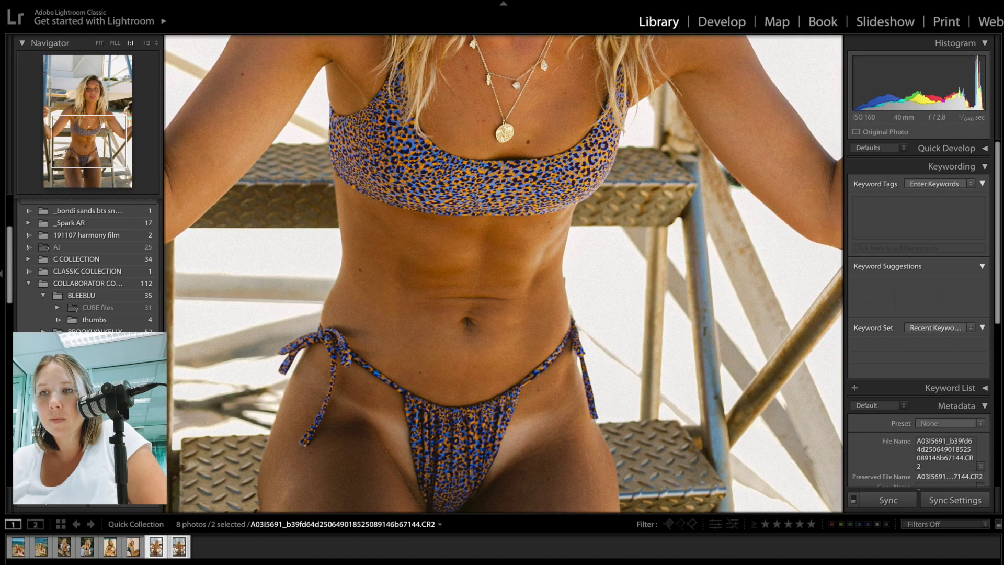
key("Right")
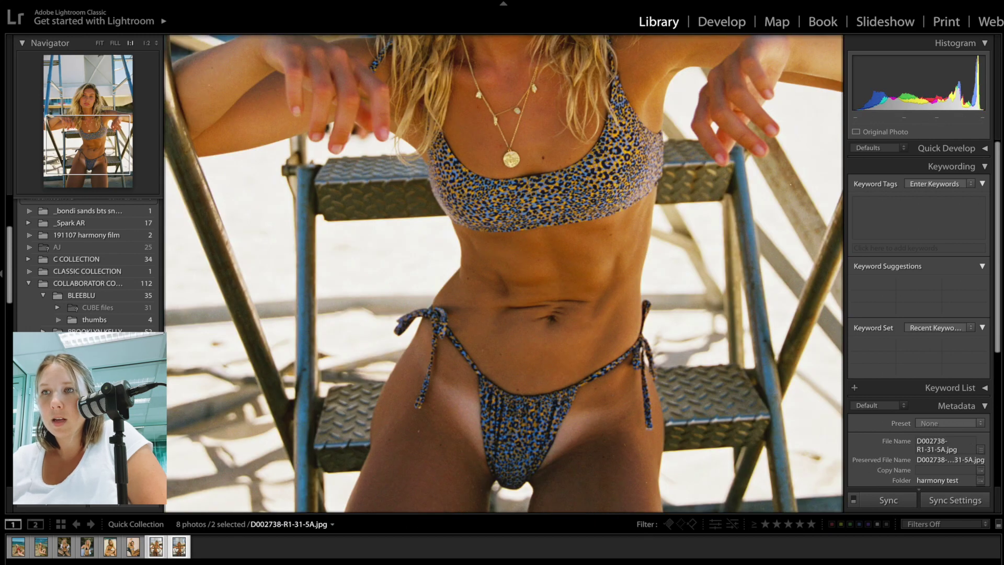
key("Left")
Step: Try to sample a neutral white balance from the blue print of the bikini top, and undo it
key("d")
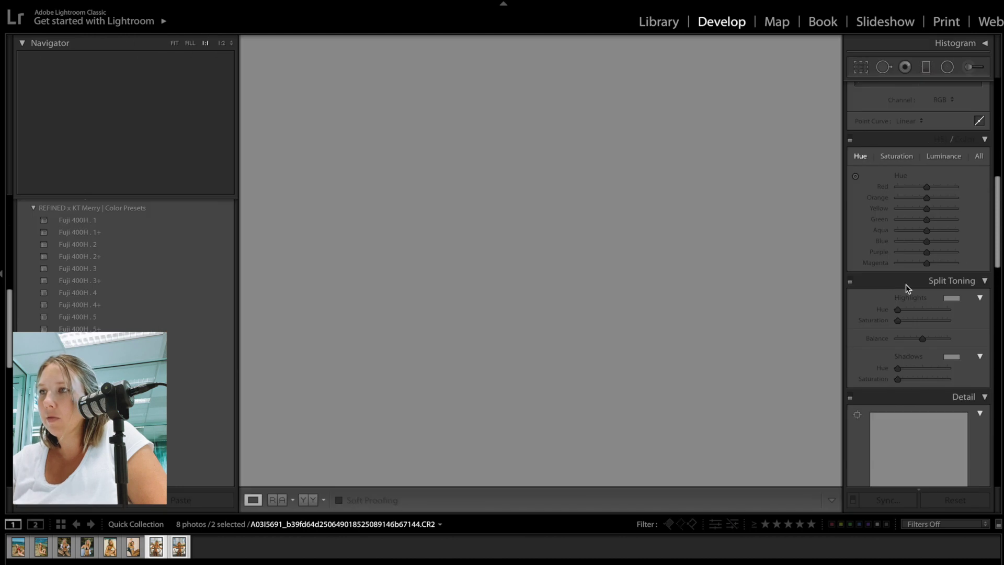
scroll(924, 292, "down", 5)
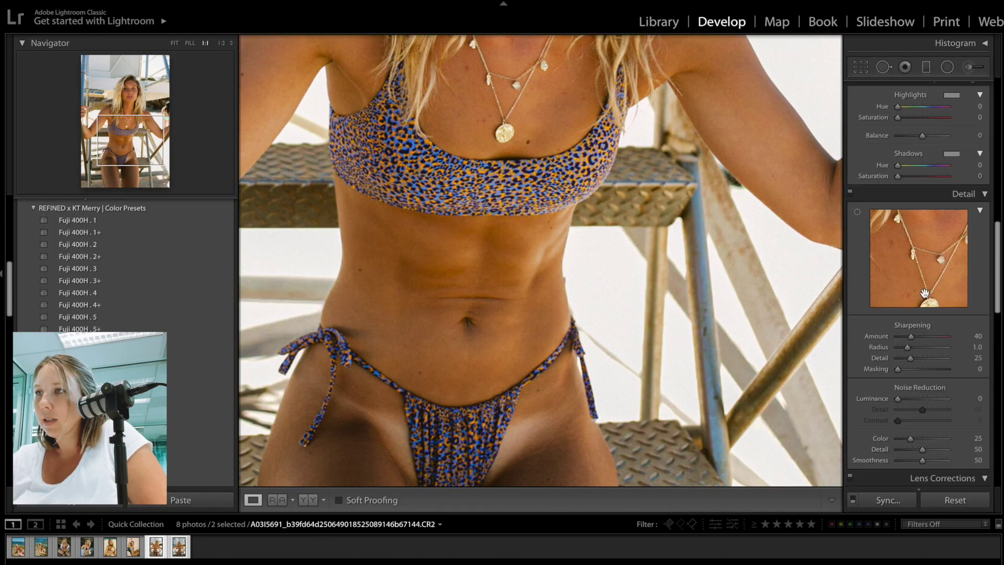
scroll(925, 293, "up", 10)
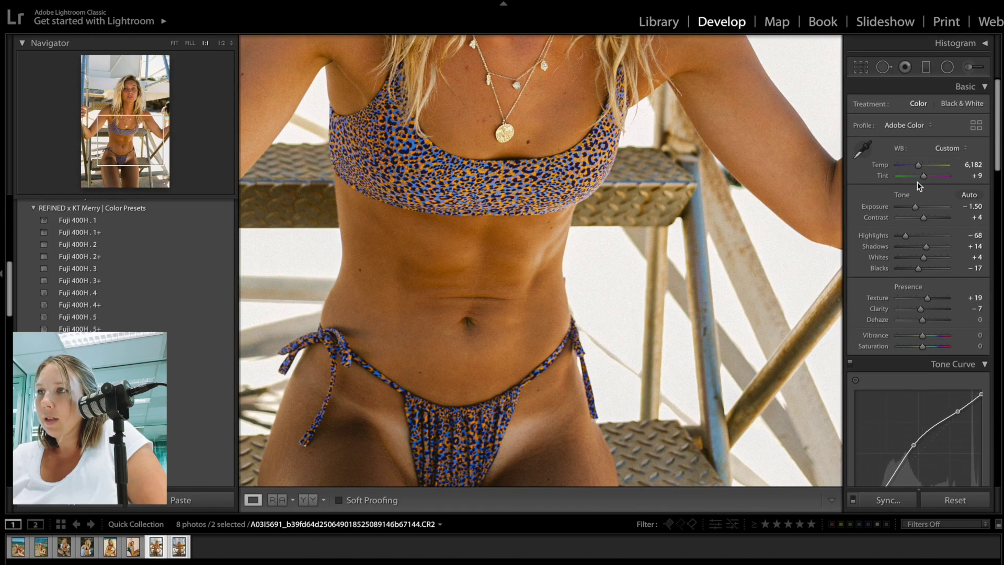
left_click(863, 149)
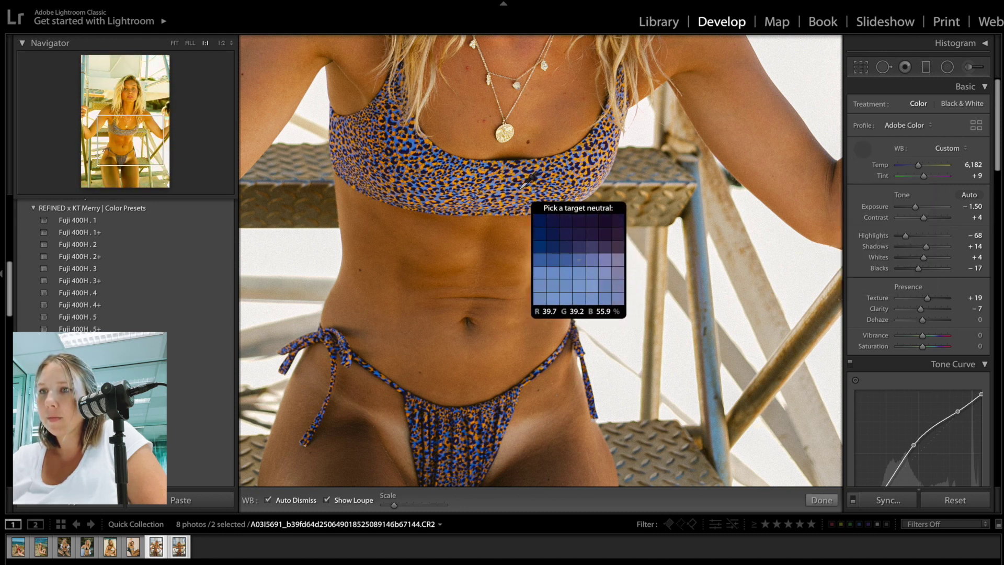
left_click(524, 187)
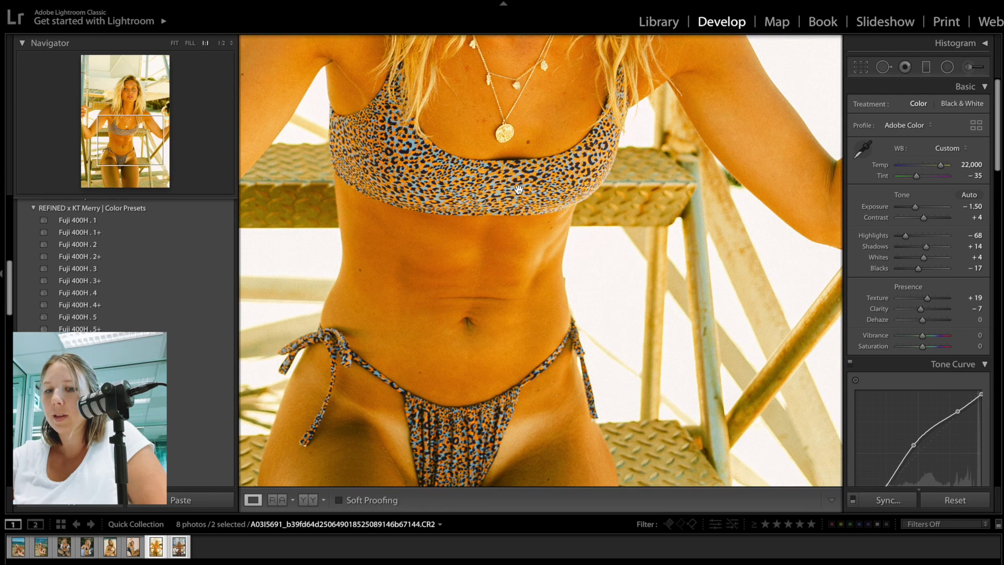
key("ctrl+z")
scroll(898, 200, "down", 10)
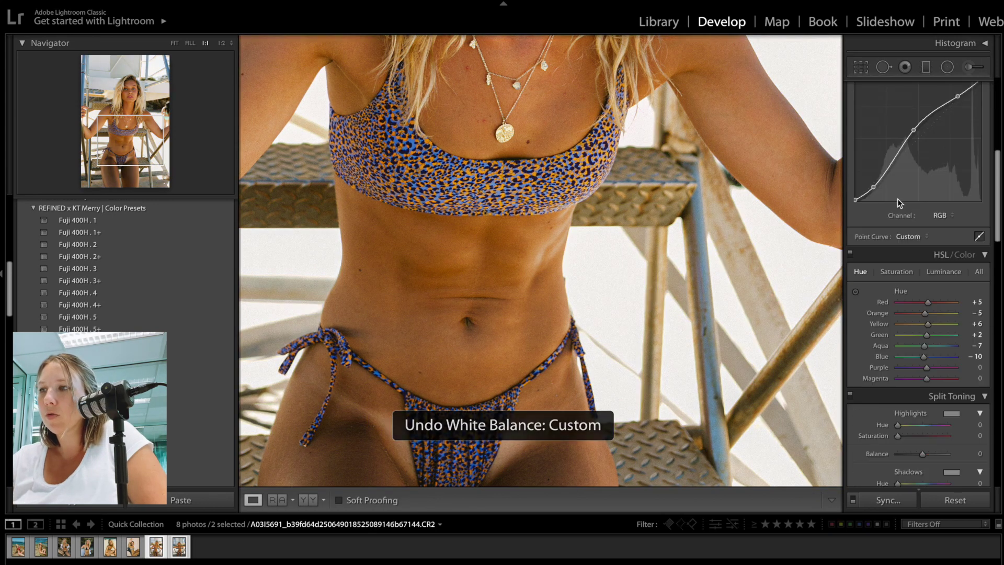
scroll(897, 199, "down", 8)
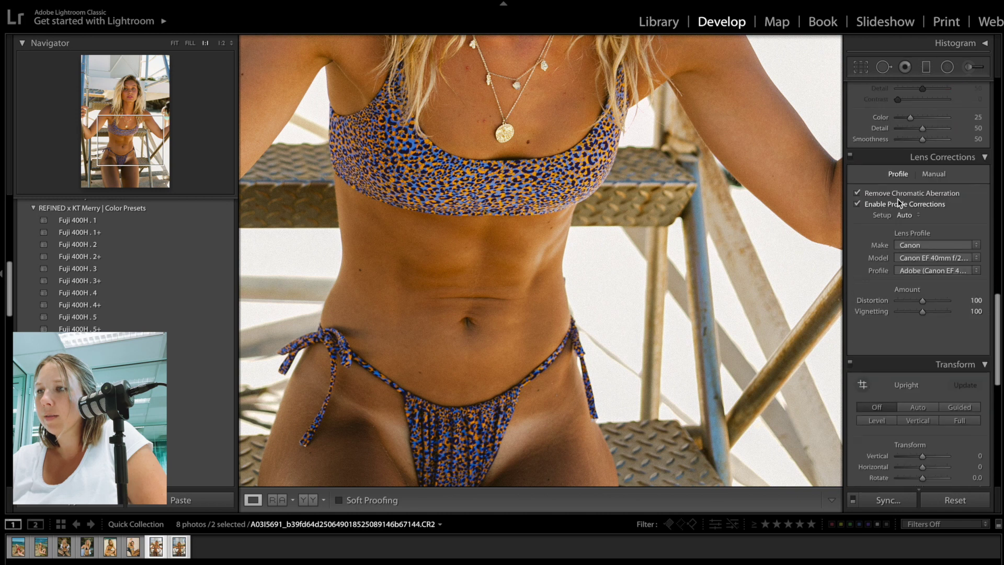
scroll(898, 203, "up", 6)
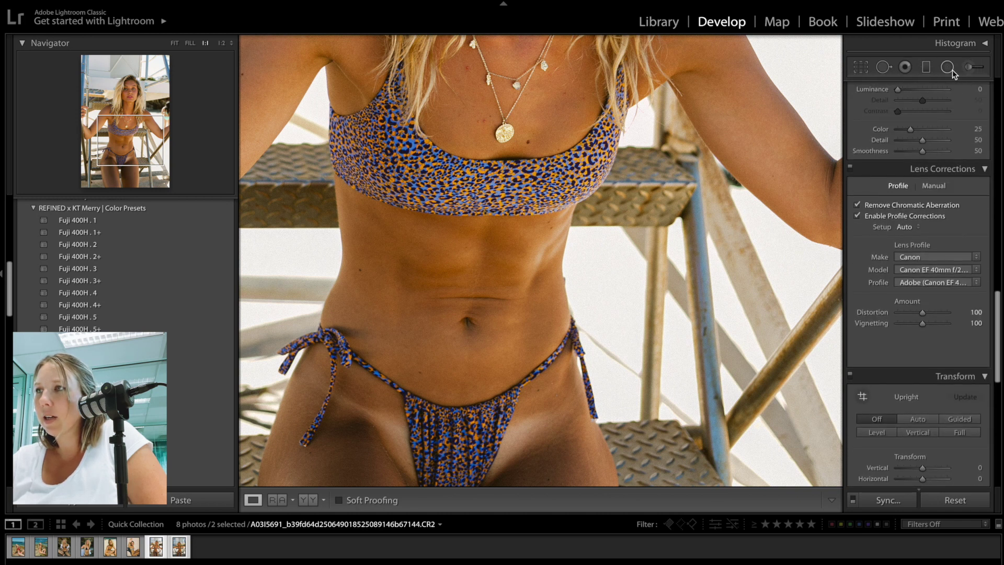
left_click(968, 68)
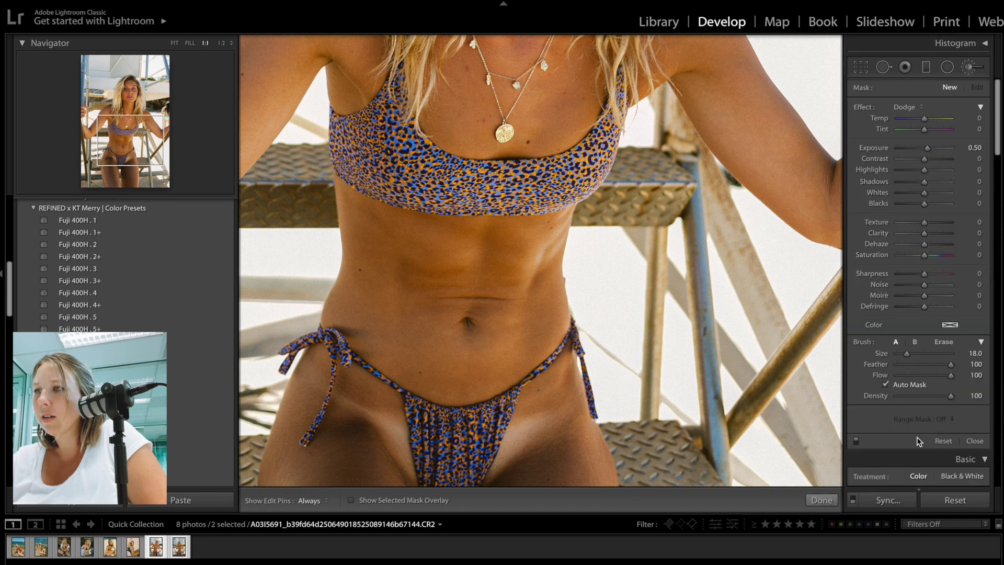
scroll(917, 437, "down", 3)
scroll(917, 437, "up", 3)
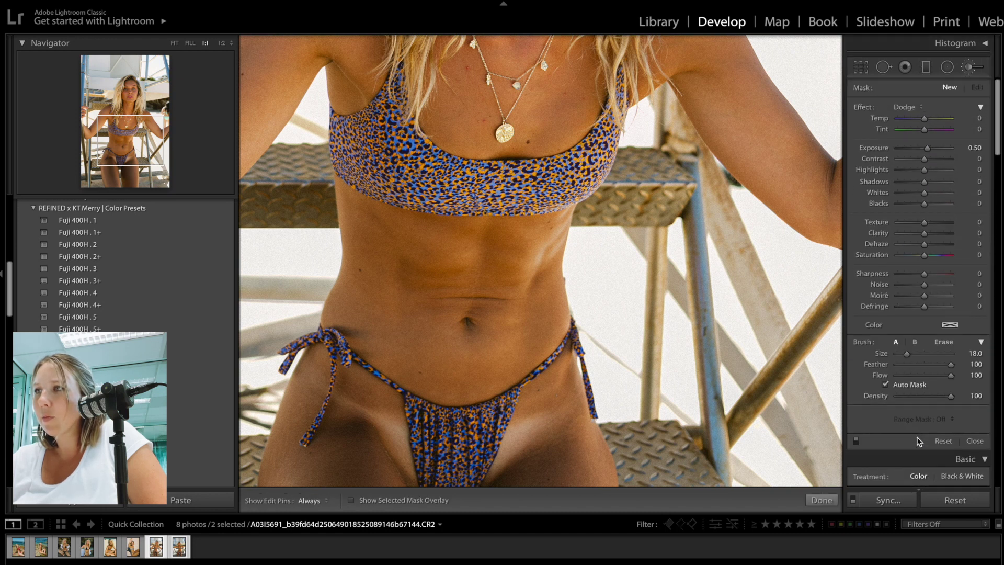
left_click(927, 68)
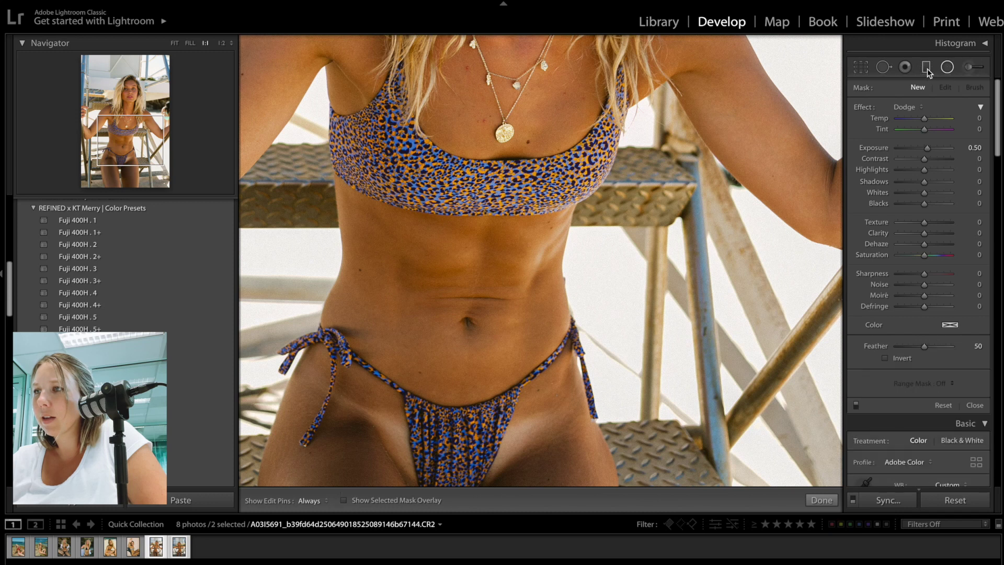
left_click(883, 67)
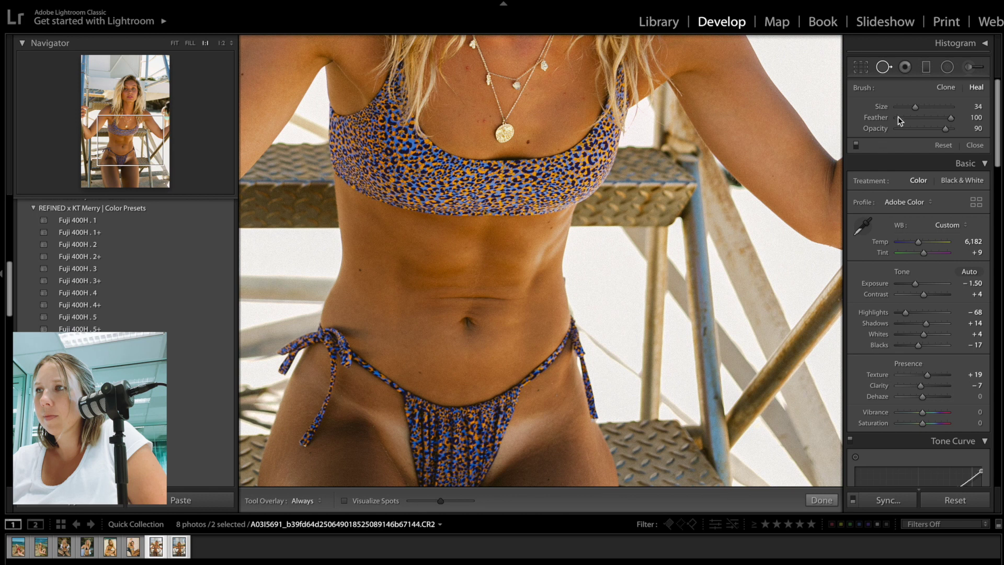
left_click(860, 67)
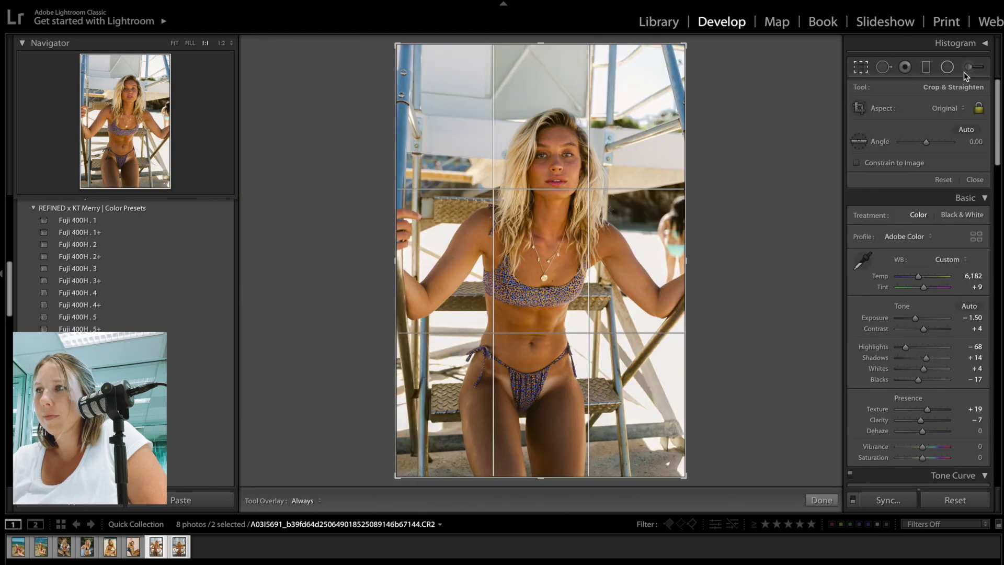
left_click(975, 180)
Step: Review the beach tower photo's sharpening, lens correction, transform, grain, calibration and HSL settings
scroll(978, 177, "down", 5)
scroll(978, 176, "down", 10)
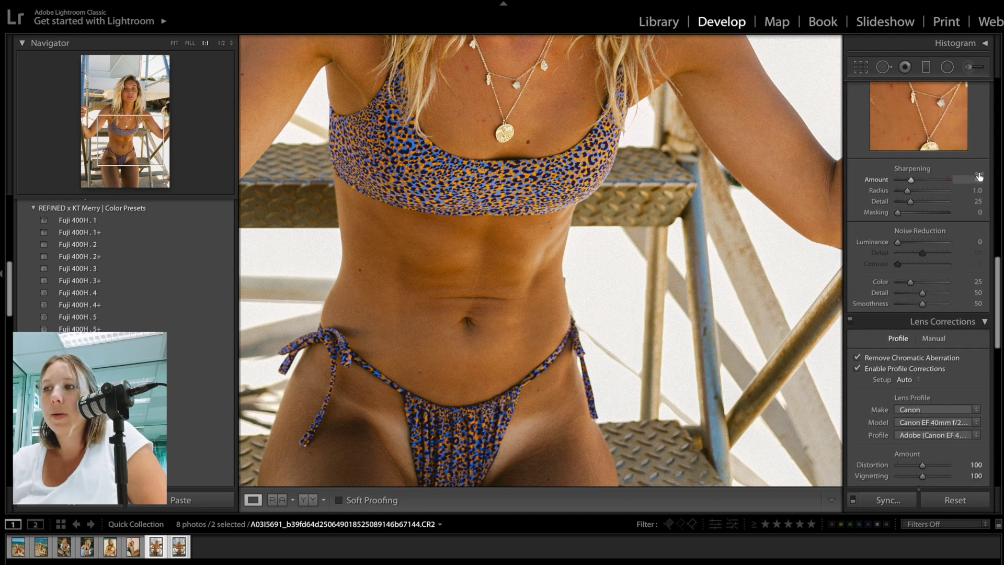
scroll(980, 179, "down", 10)
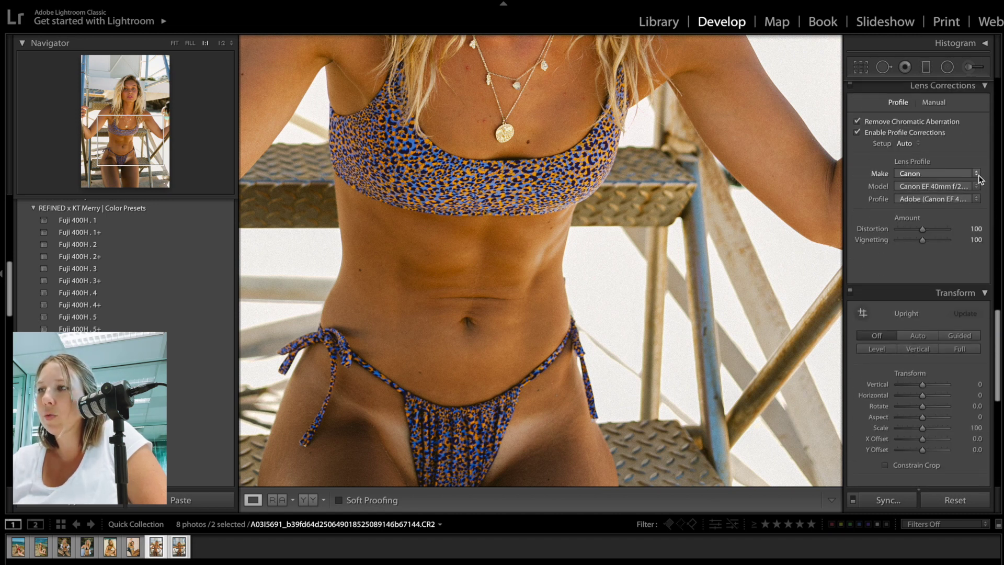
scroll(980, 179, "down", 8)
scroll(980, 179, "up", 10)
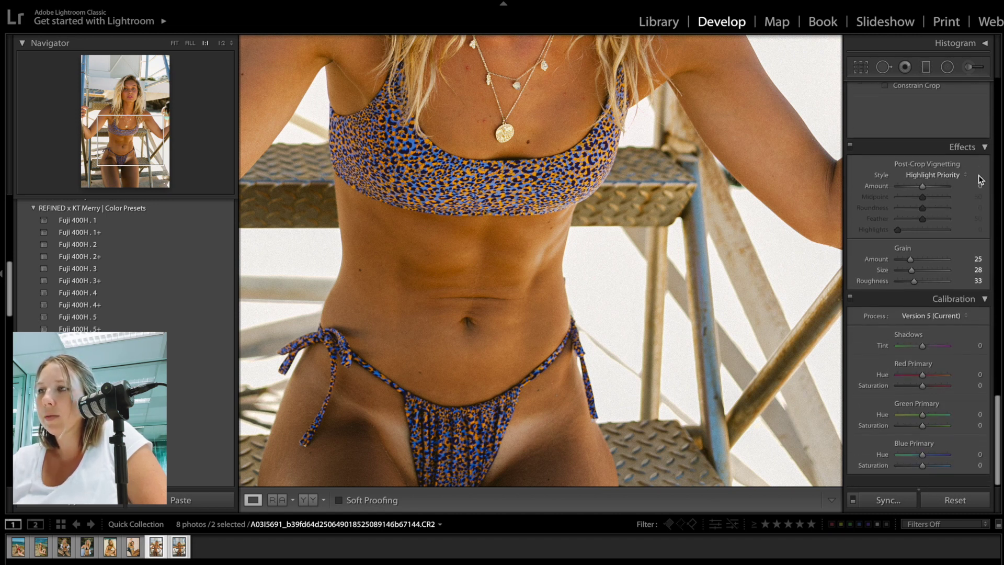
scroll(981, 180, "up", 8)
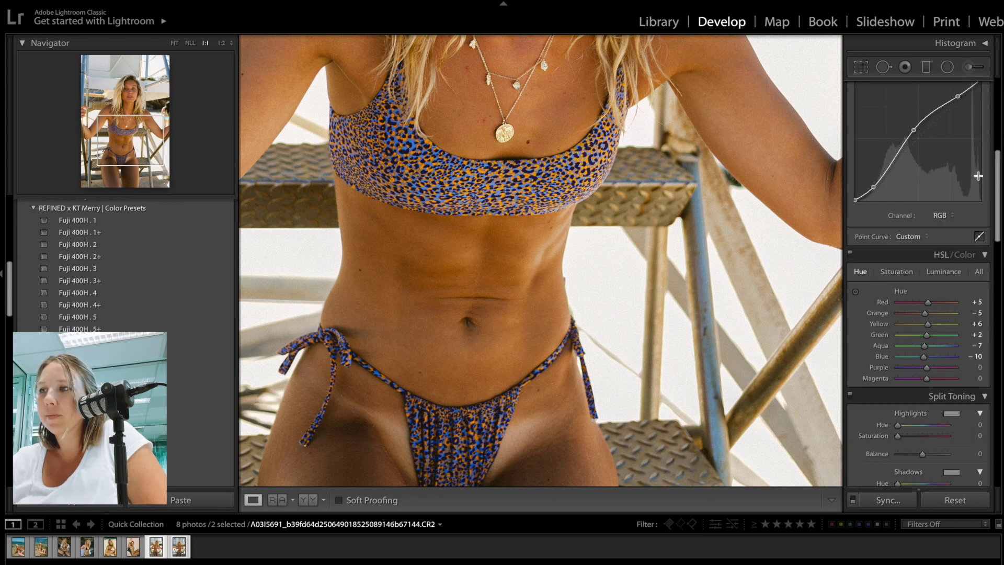
scroll(978, 176, "down", 2)
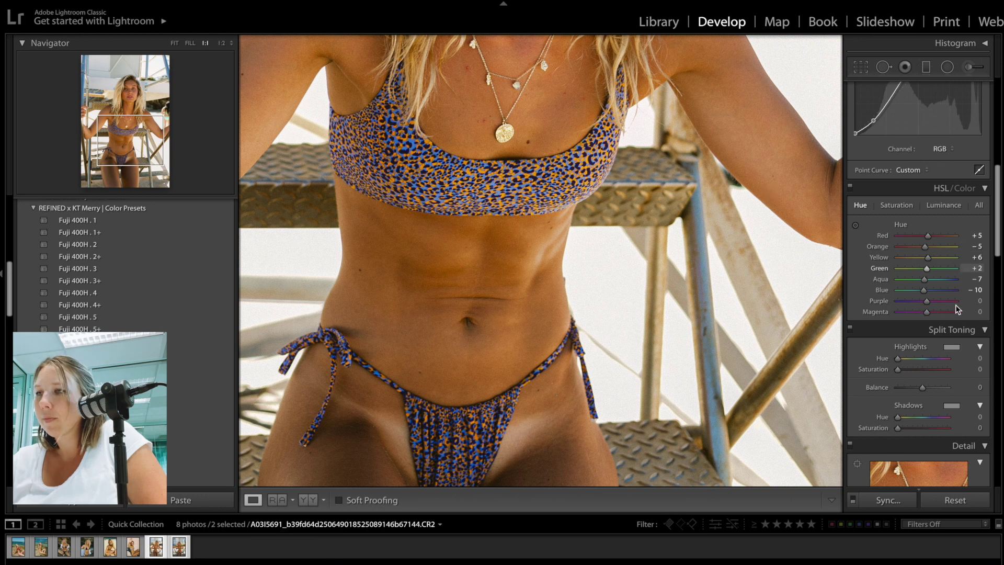
scroll(932, 307, "down", 10)
scroll(933, 307, "down", 8)
scroll(933, 308, "up", 12)
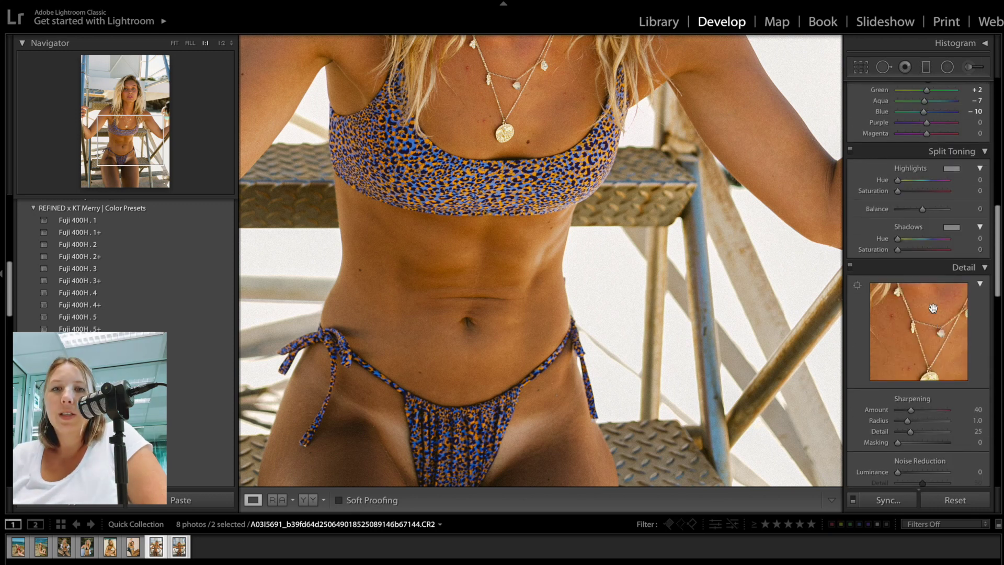
Step: Set the beach tower photo's purple hue to -58 and compare it with the film scan at 1:1 and side by side
scroll(933, 308, "up", 5)
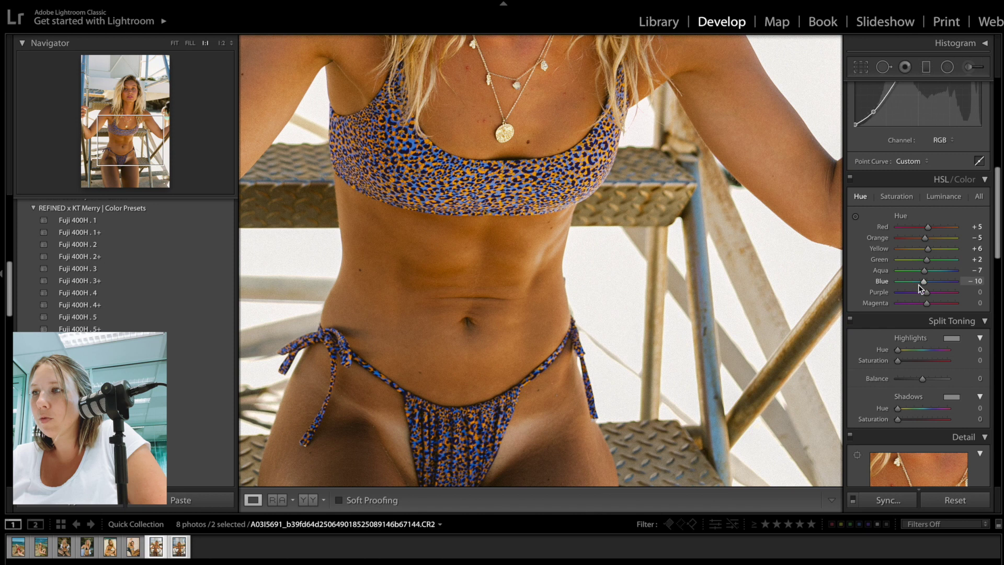
mouse_move(920, 292)
left_mouse_down()
mouse_move(942, 292)
mouse_move(910, 298)
left_mouse_up()
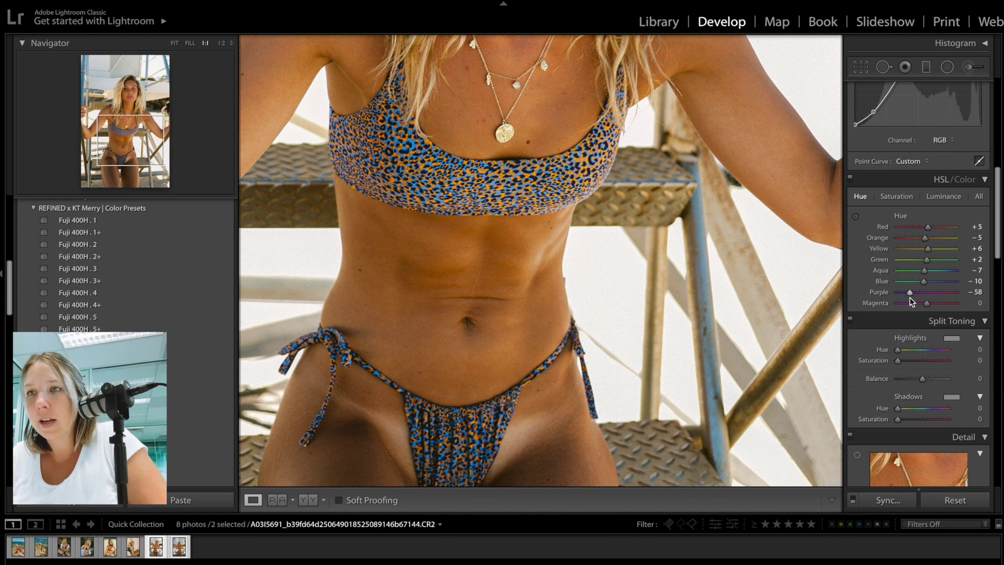
key("Right")
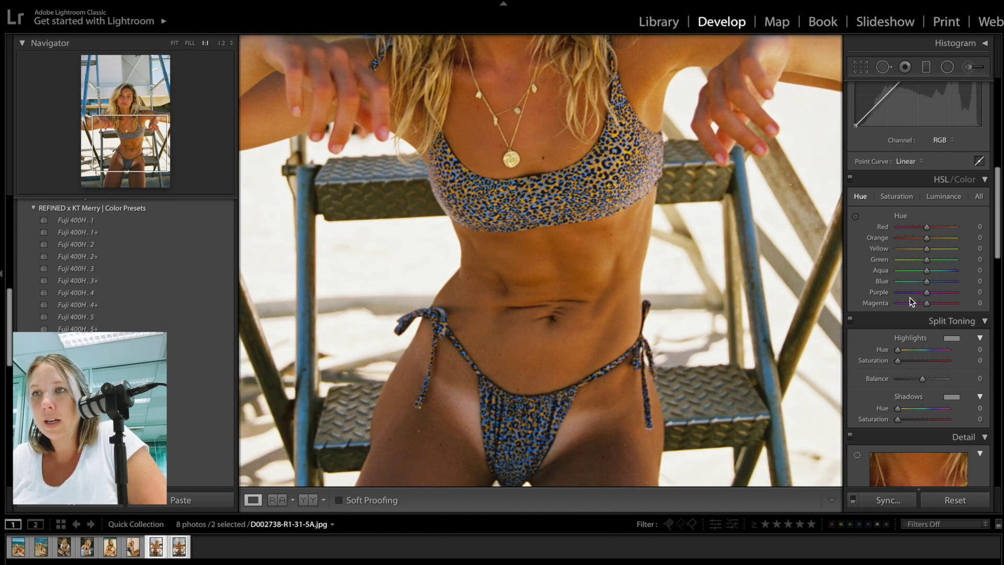
key("Left")
key("z")
key("c")
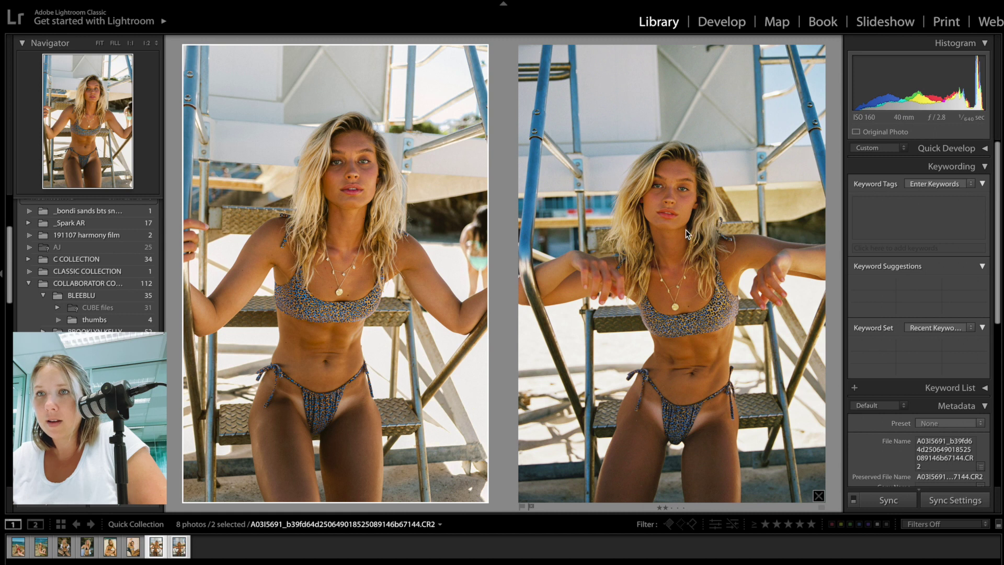
Step: Set the beach tower photo's contrast to +7
key("d")
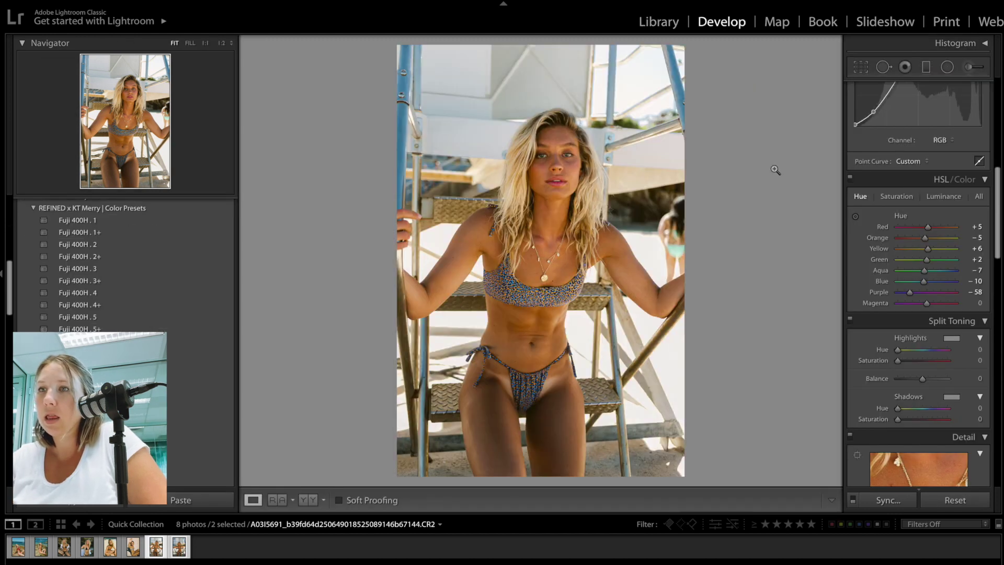
scroll(896, 217, "down", 2)
left_click(972, 217)
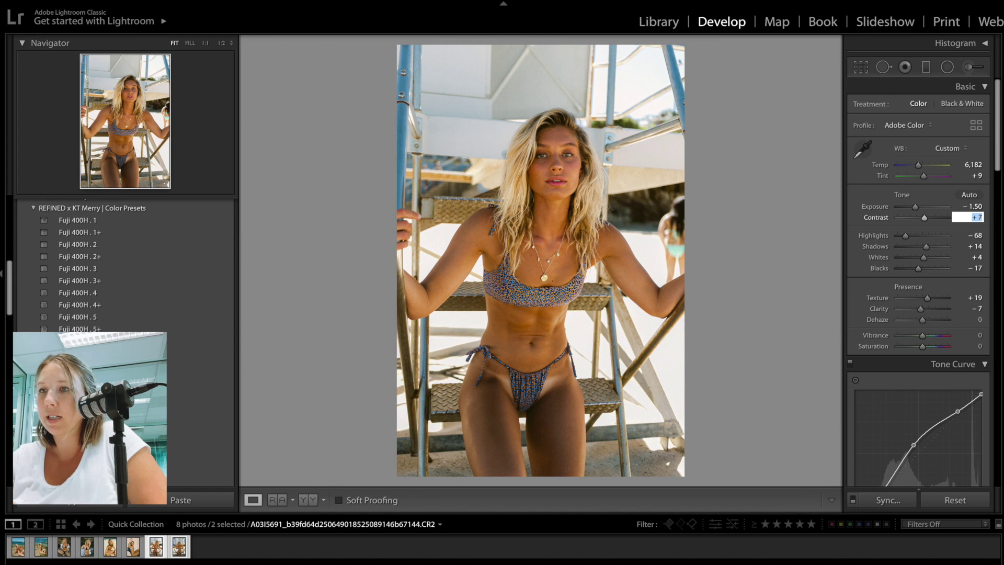
Step: Set the beach tower photo's red hue to 0 and orange hue to -10, and compare it side by side with the film scan
scroll(940, 369, "down", 10)
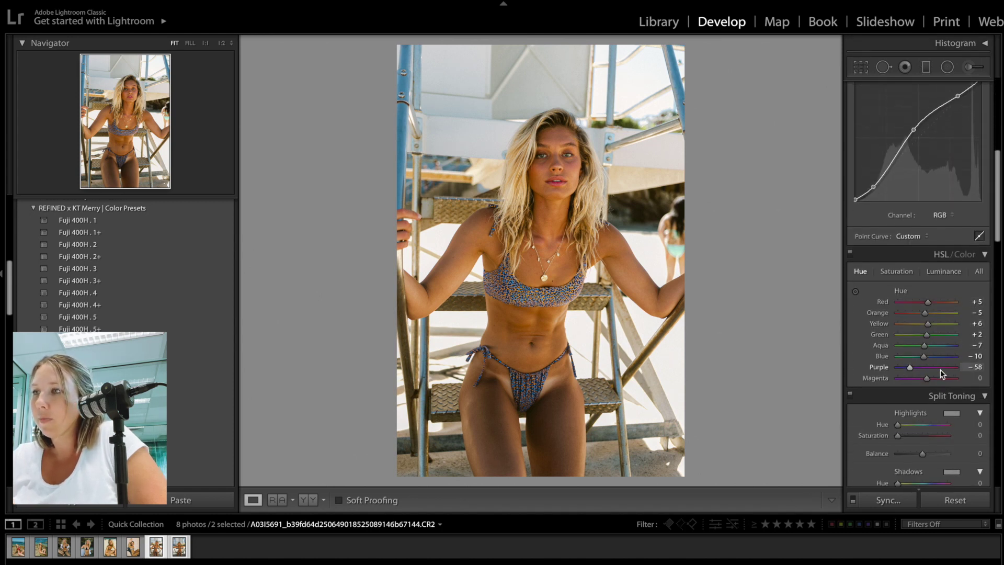
left_click(978, 271)
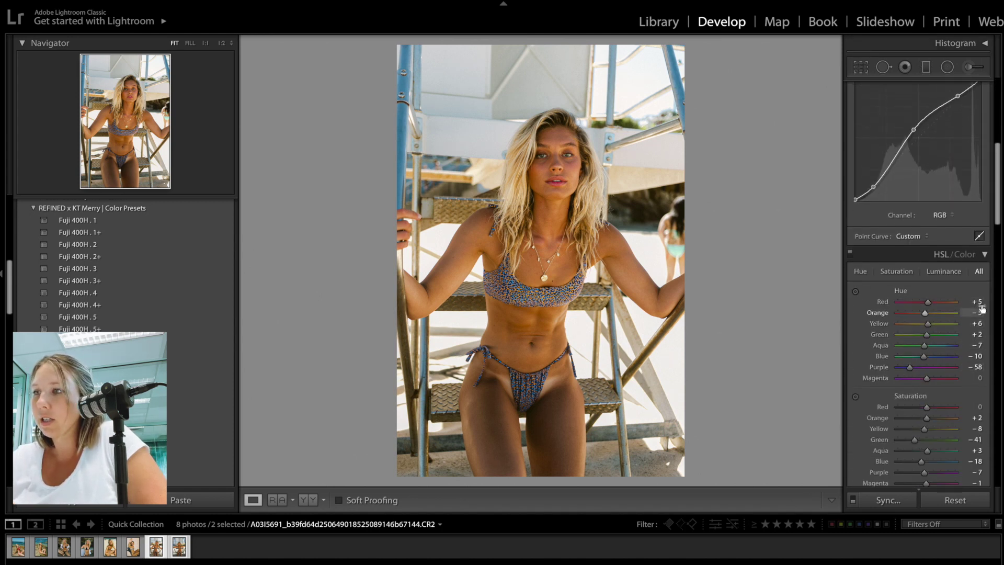
left_click(977, 302)
type("0")
key("Return")
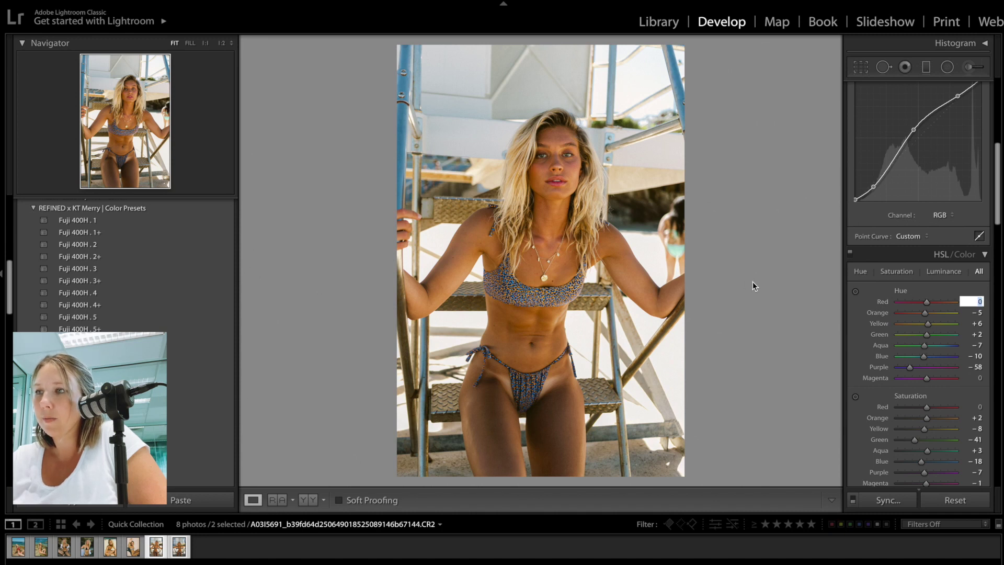
left_click(977, 313)
type("-7")
key("Return")
key("Down")
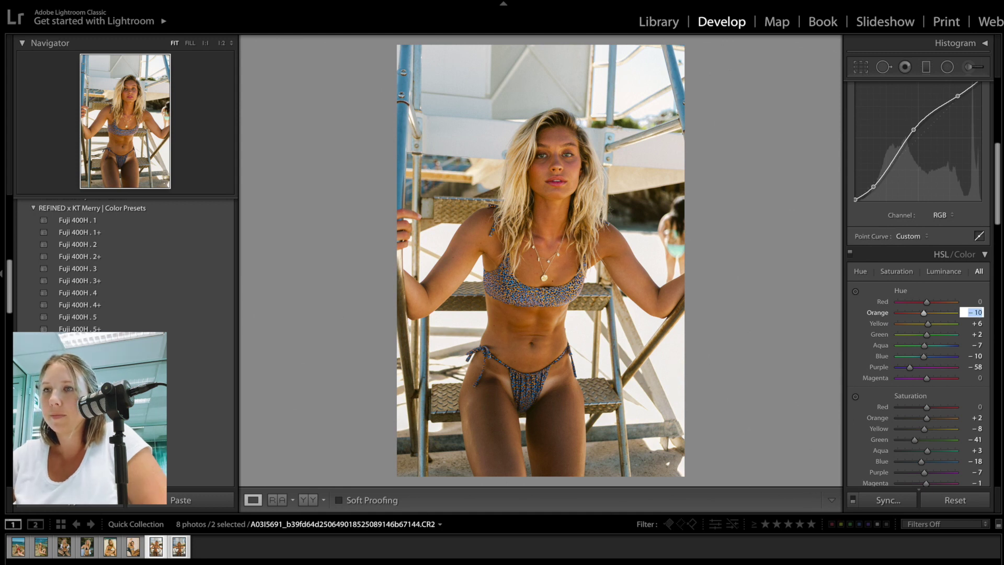
key("c")
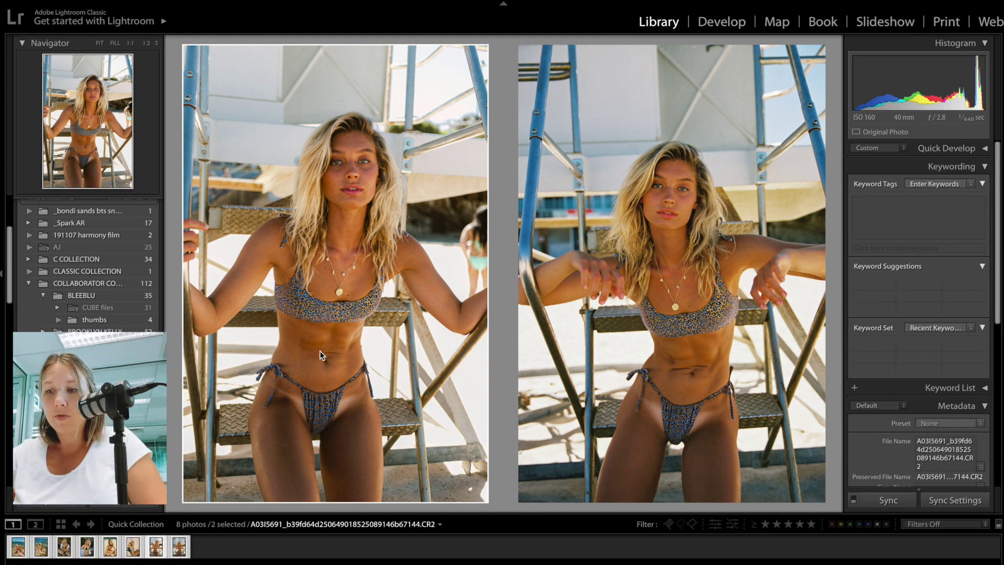
Step: Compare each edited digital photo side by side with its film scan, and survey all eight photos together
key("ctrl+a")
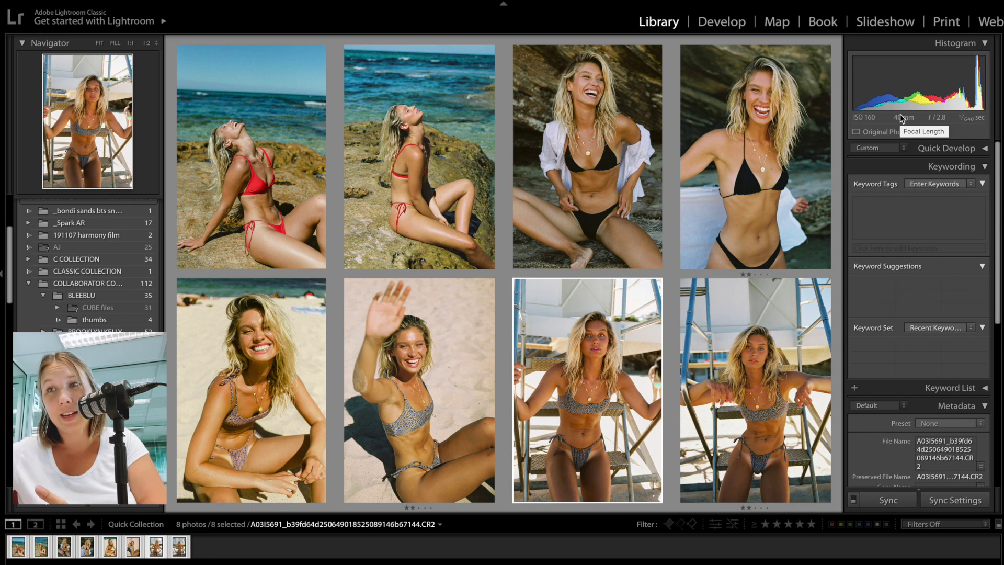
left_click(18, 546)
left_click(40, 546, "ctrl")
key("n")
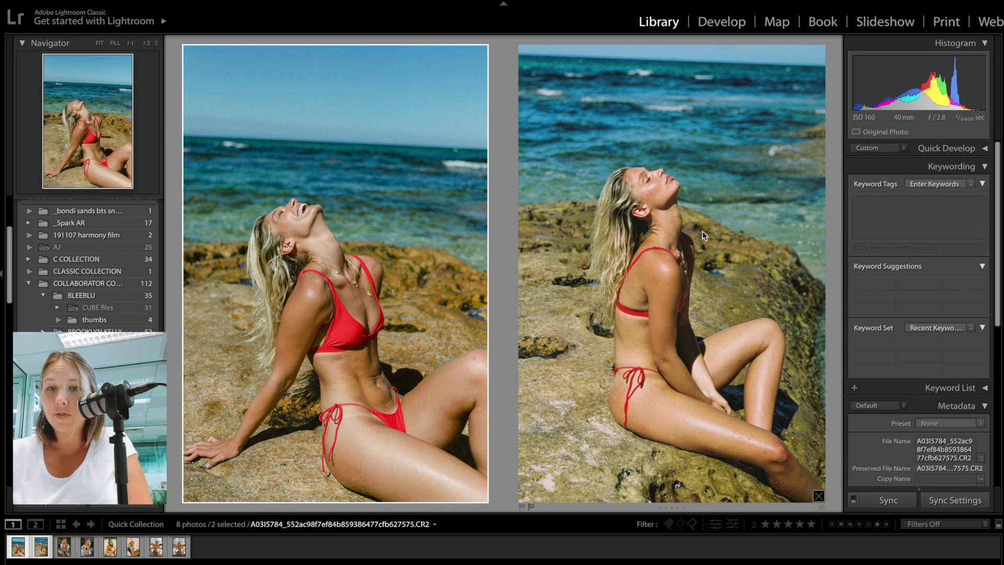
left_click(64, 547)
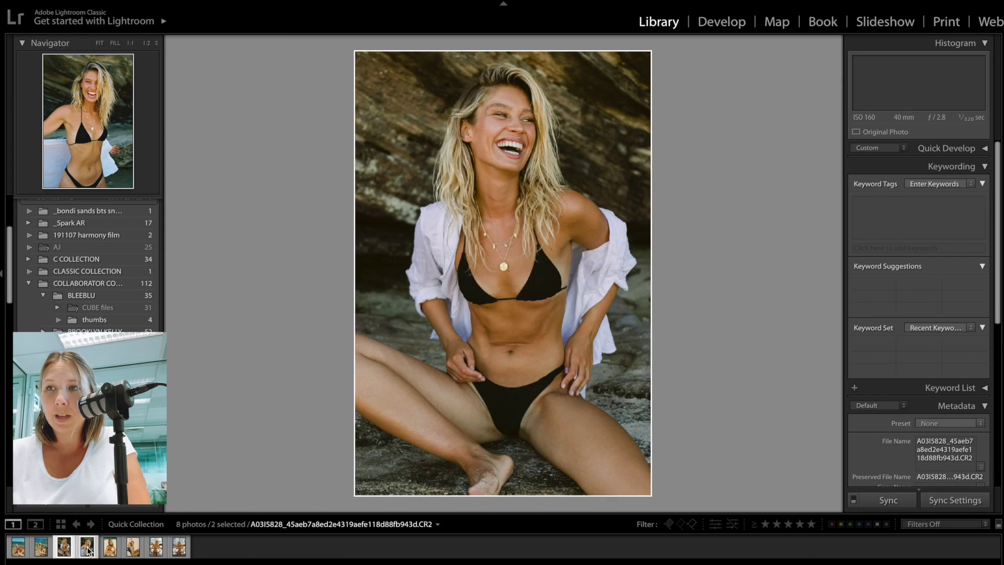
left_click(87, 547, "ctrl")
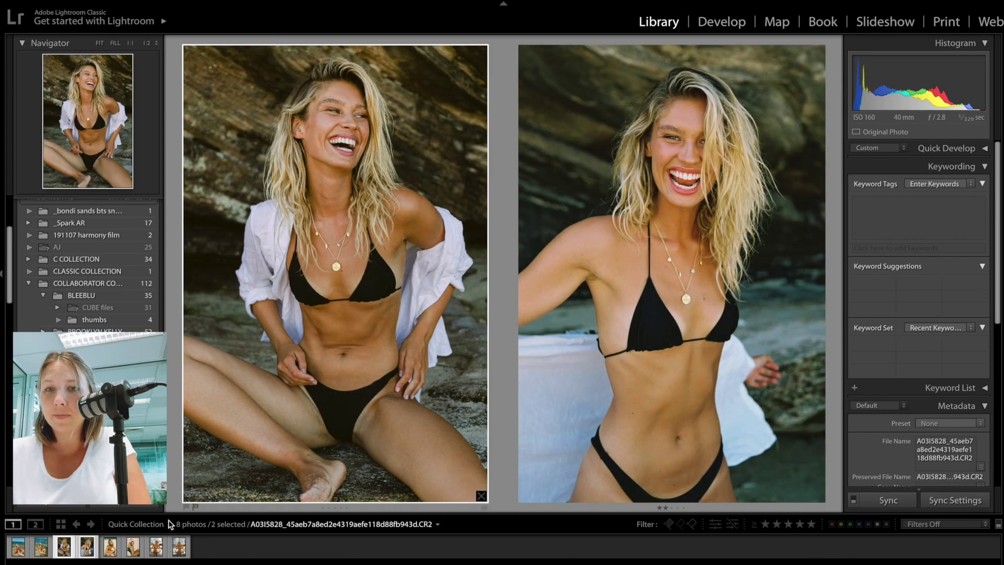
left_click(111, 548)
left_click(129, 551, "ctrl")
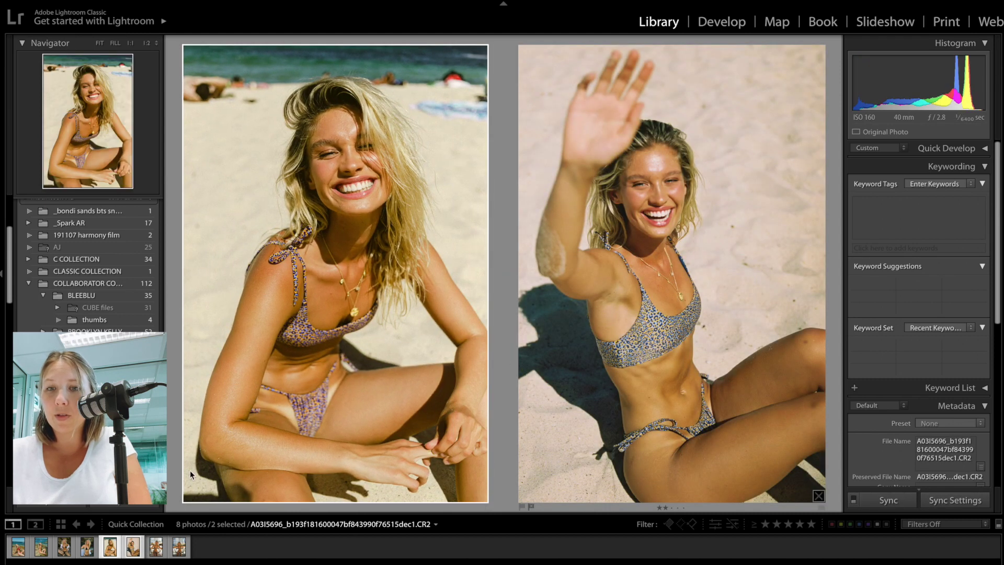
left_click(157, 549)
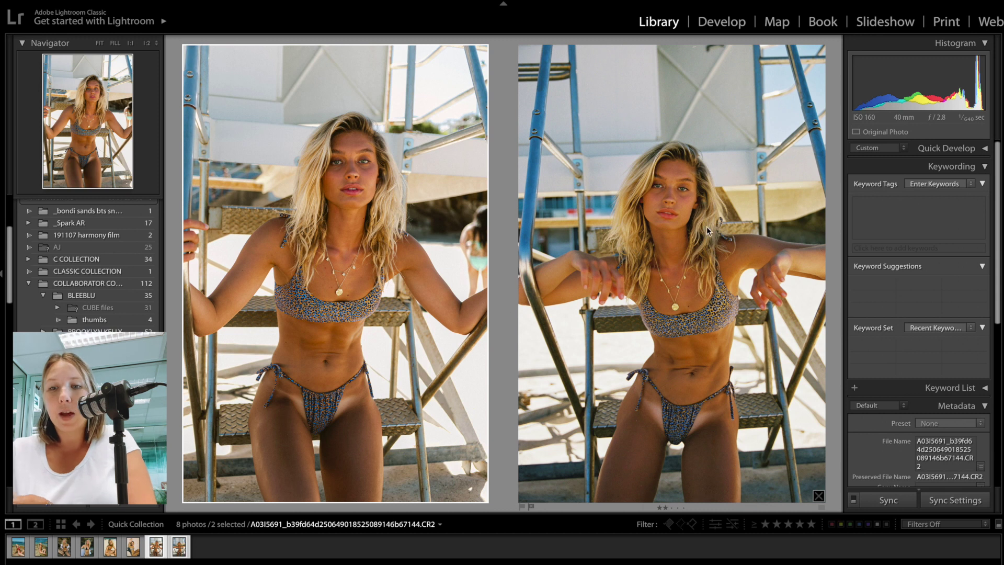
key("ctrl+a")
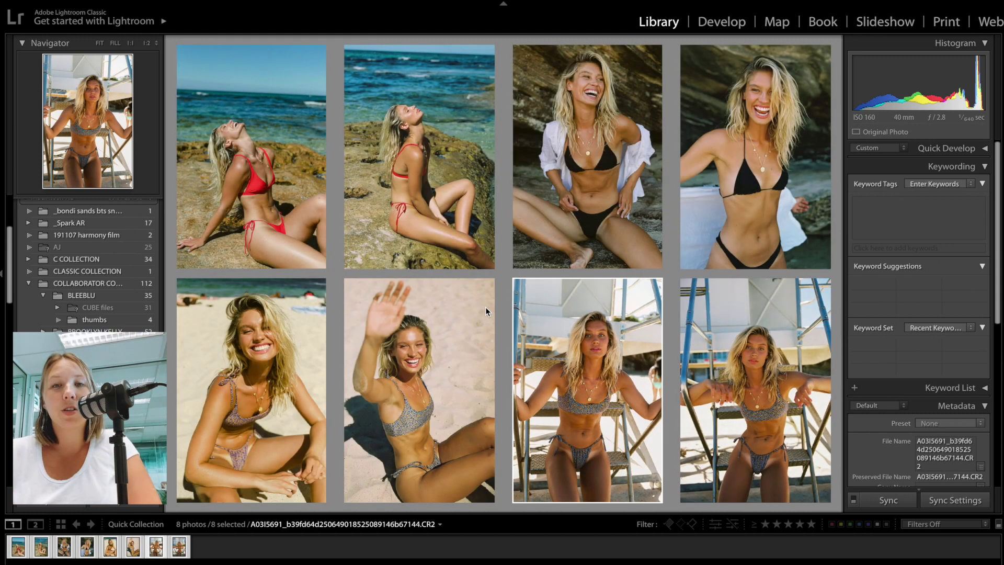